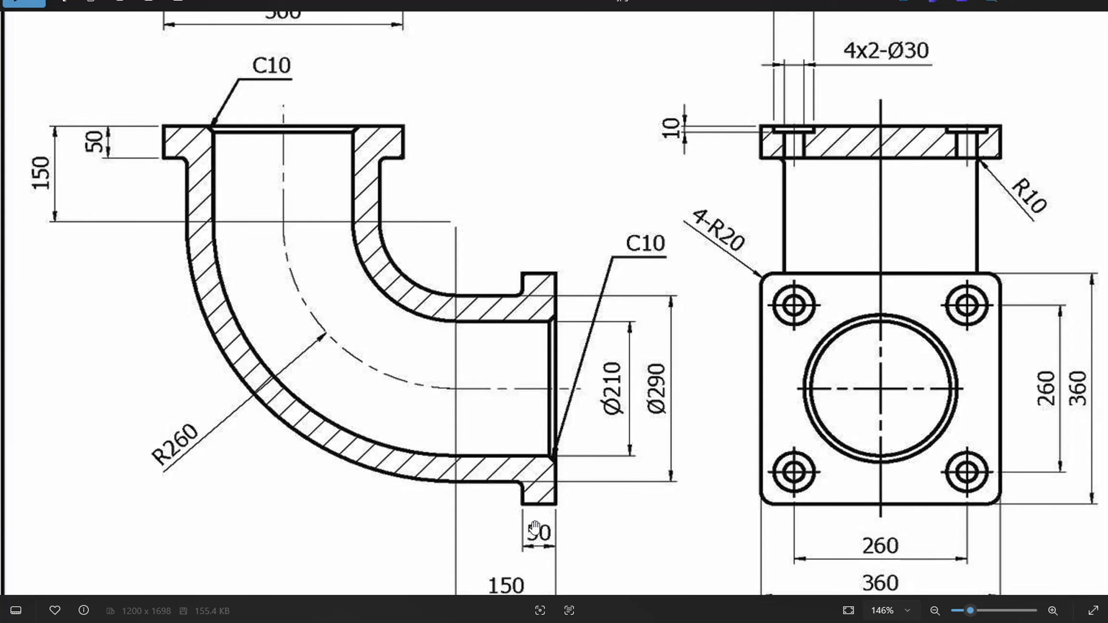
Examine the flanged pipe elbow drawing's section, flange, top and isometric views for the bend, pipe, flange and hole dimensions.
left_click_drag(496, 505, 520, 491)
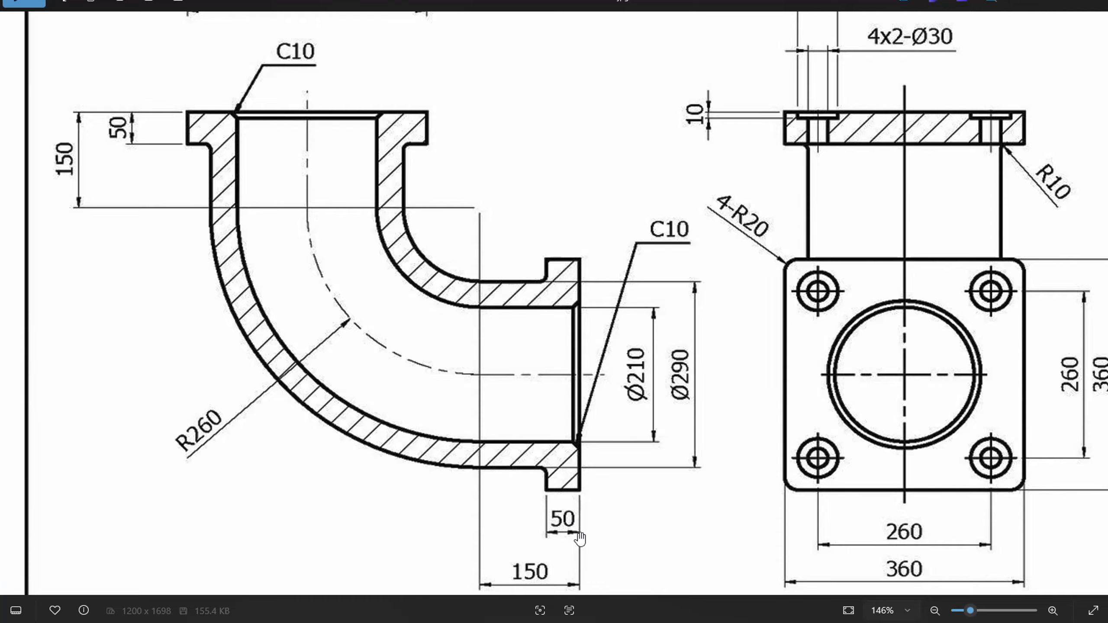
scroll(558, 515, "down", 3)
scroll(556, 513, "up", 8)
left_click_drag(554, 512, 534, 454)
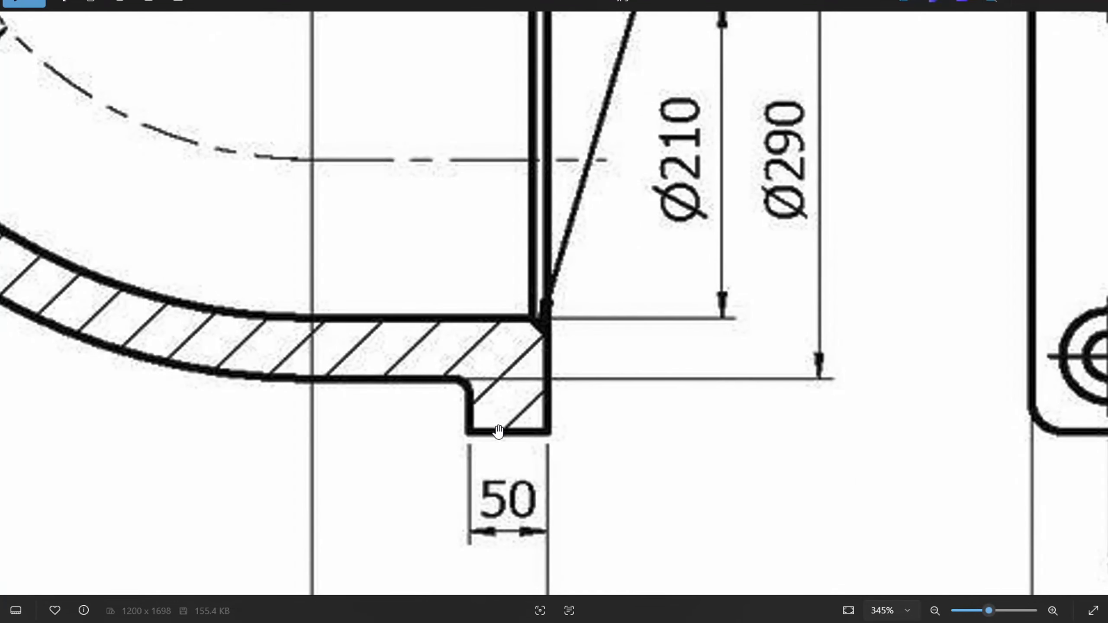
scroll(502, 433, "down", 3)
left_click_drag(467, 378, 643, 543)
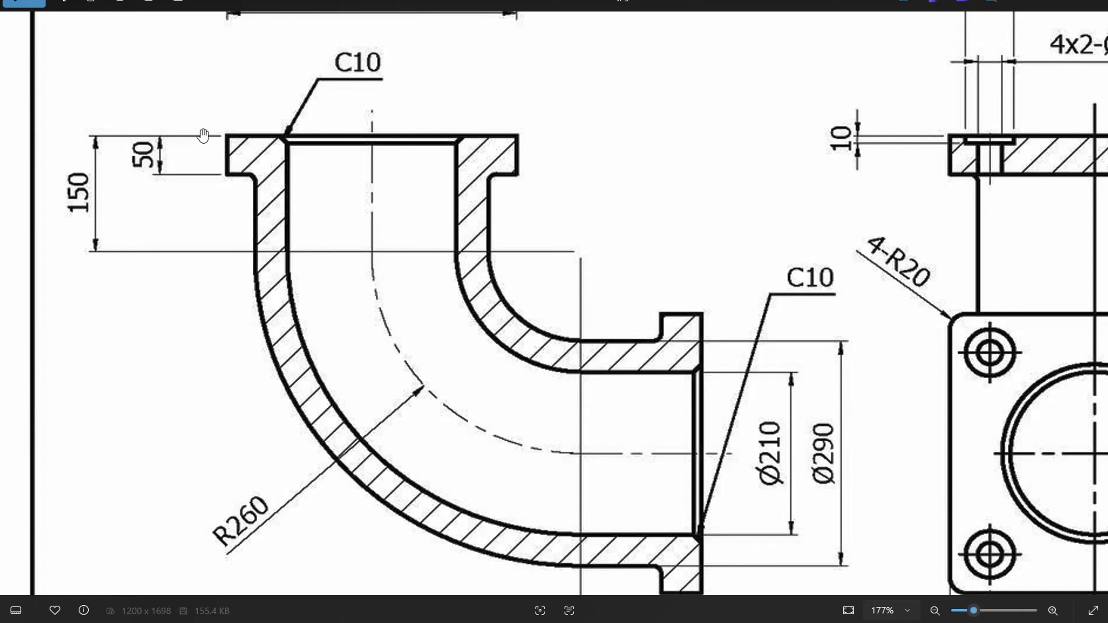
mouse_move(743, 355)
left_mouse_down()
mouse_move(423, 220)
mouse_move(420, 205)
left_mouse_up()
mouse_move(855, 444)
left_mouse_down()
mouse_move(834, 362)
mouse_move(845, 615)
left_mouse_up()
mouse_move(809, 312)
left_mouse_down()
mouse_move(829, 358)
mouse_move(829, 622)
left_mouse_up()
left_click_drag(806, 251, 797, 406)
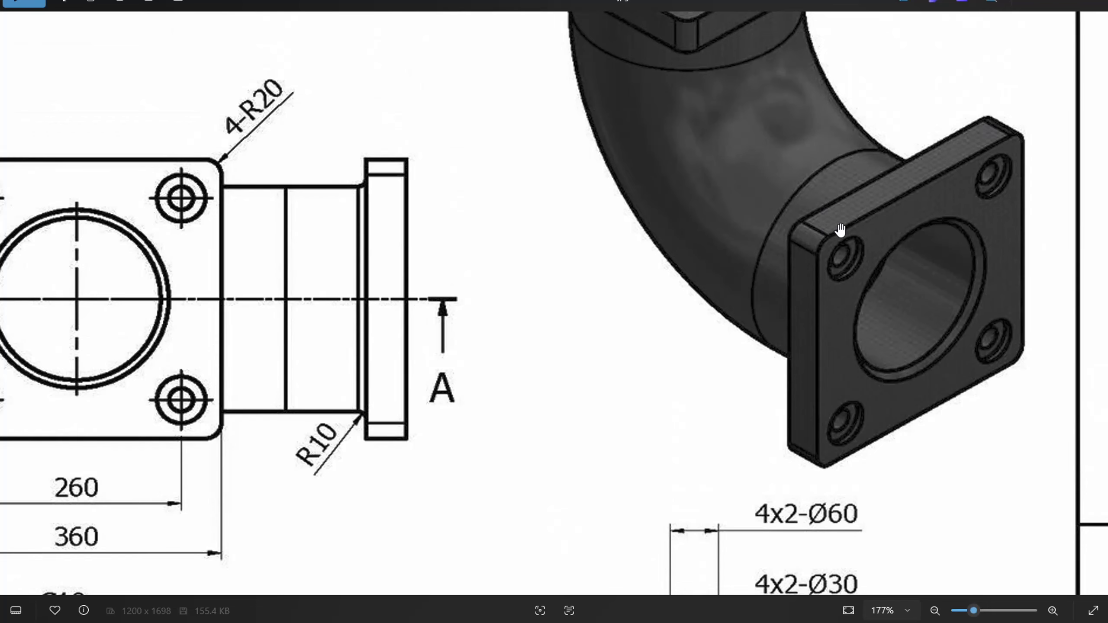
mouse_move(819, 218)
left_mouse_down()
mouse_move(900, 369)
mouse_move(874, 329)
mouse_move(915, 265)
left_mouse_up()
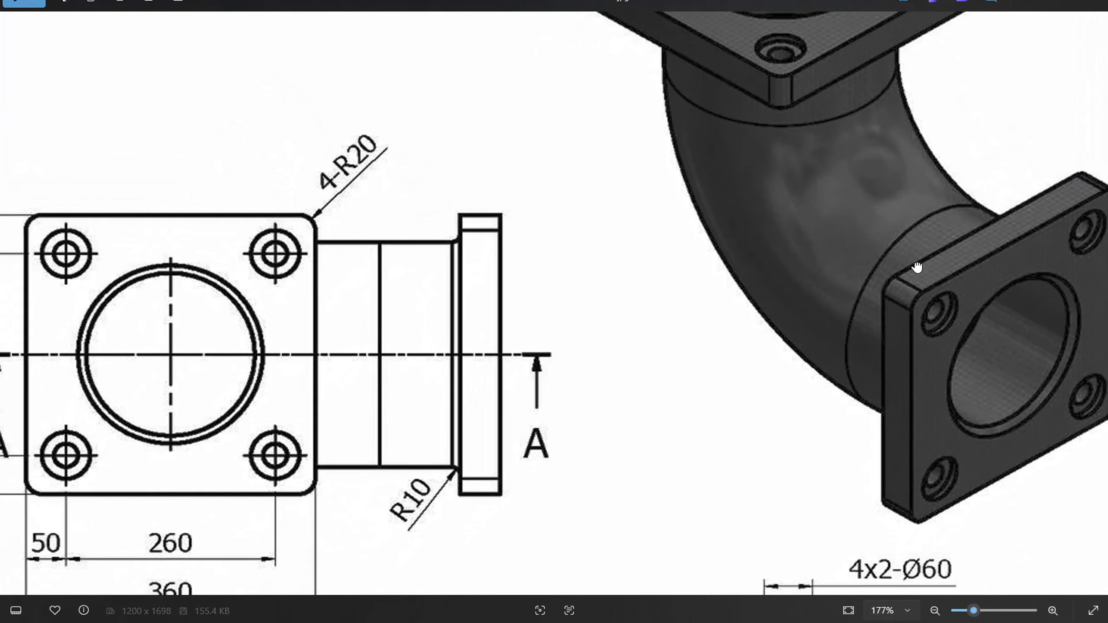
scroll(904, 313, "down", 4)
left_click_drag(908, 361, 930, 215)
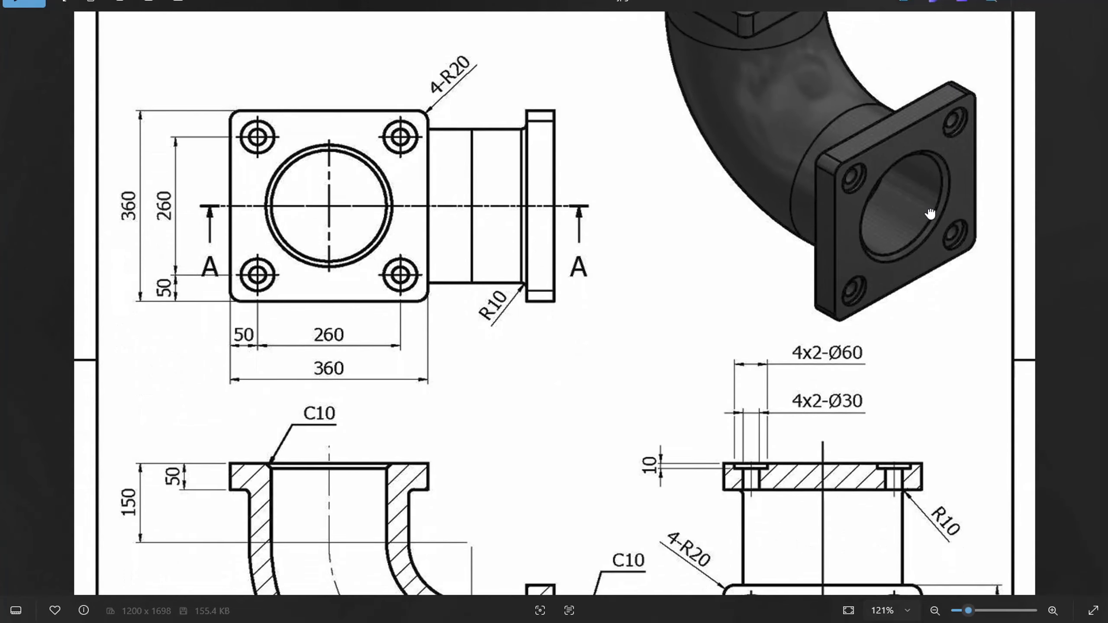
left_click_drag(764, 381, 857, 243)
scroll(857, 243, "down", 3)
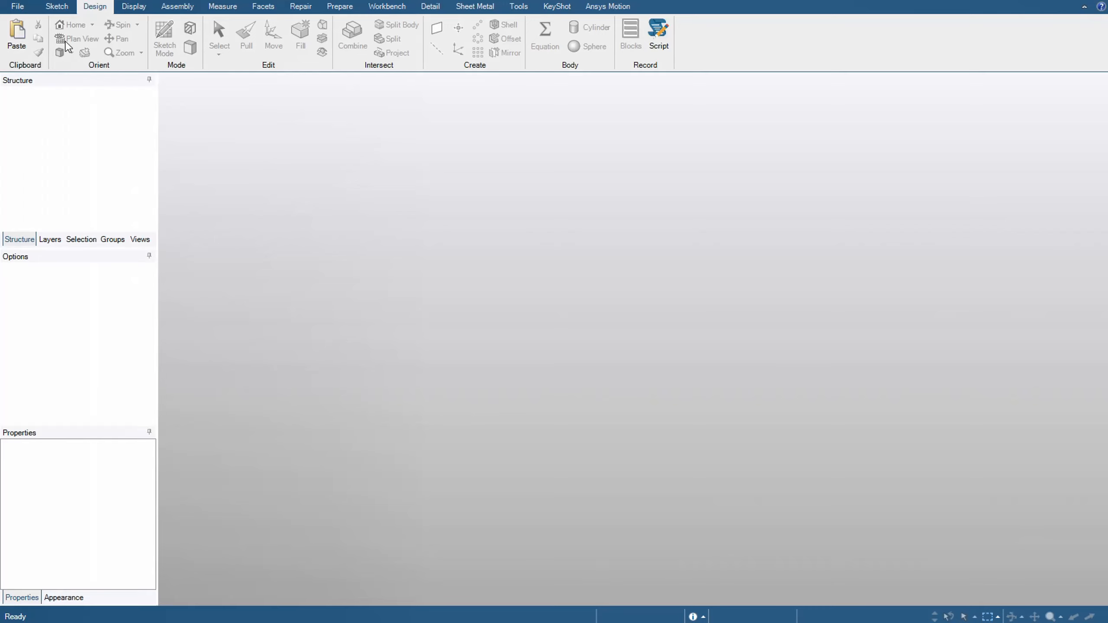
Create a new design and place its sketch grid on the YZ plane, viewed along the X axis.
left_click(17, 6)
mouse_move(36, 29)
left_click(114, 46)
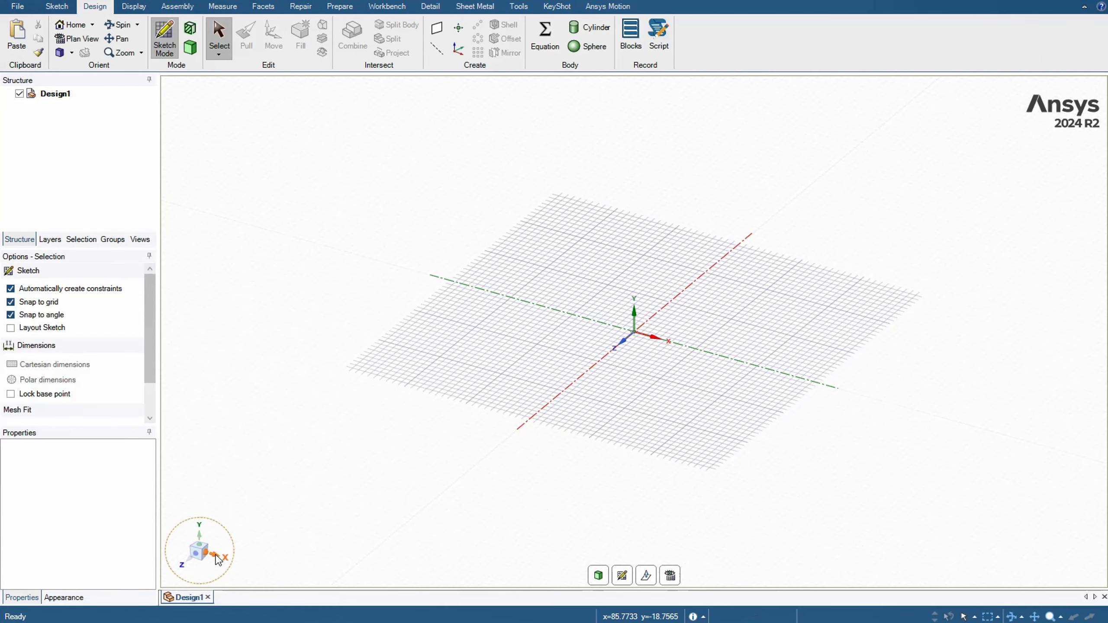
left_click(213, 556)
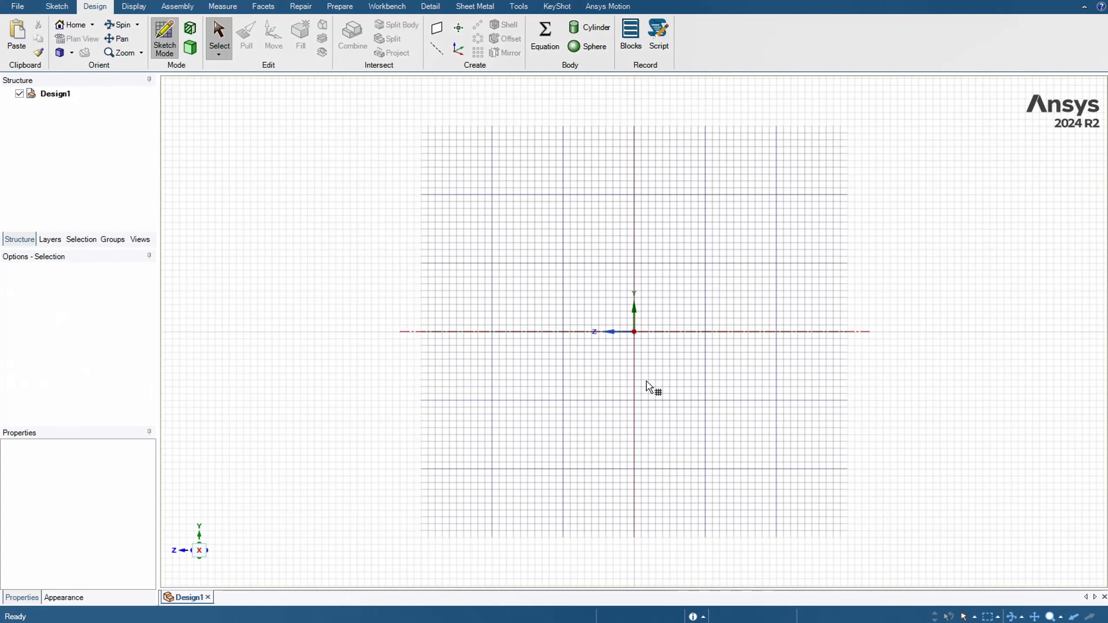
left_click(644, 360)
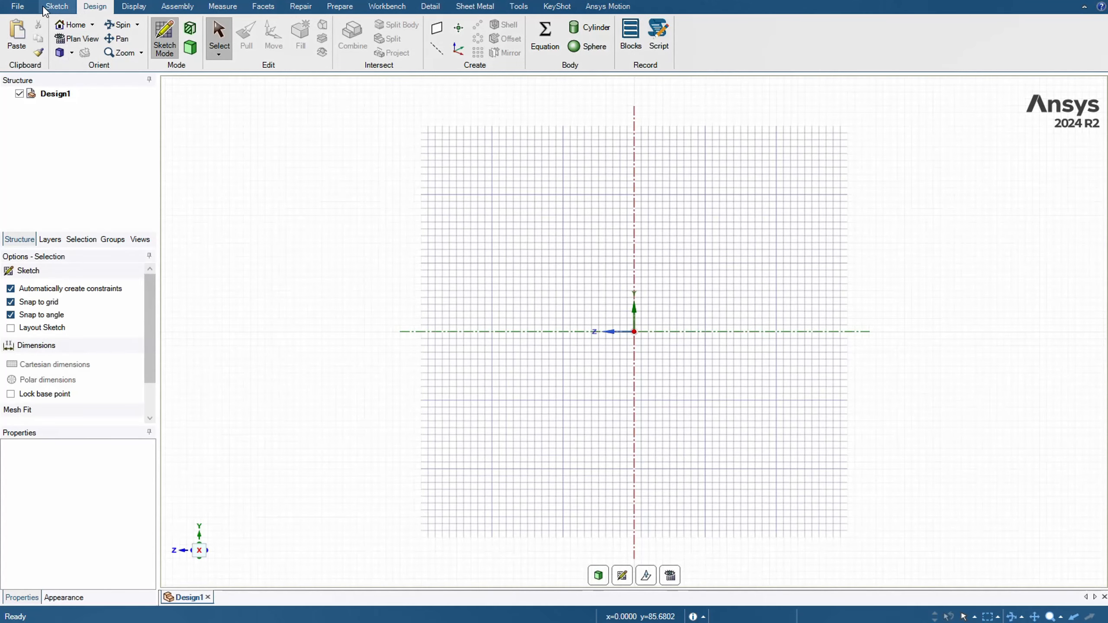
Sketch a circle of diameter 290 mm centred on the origin.
left_click(57, 6)
left_click(147, 37)
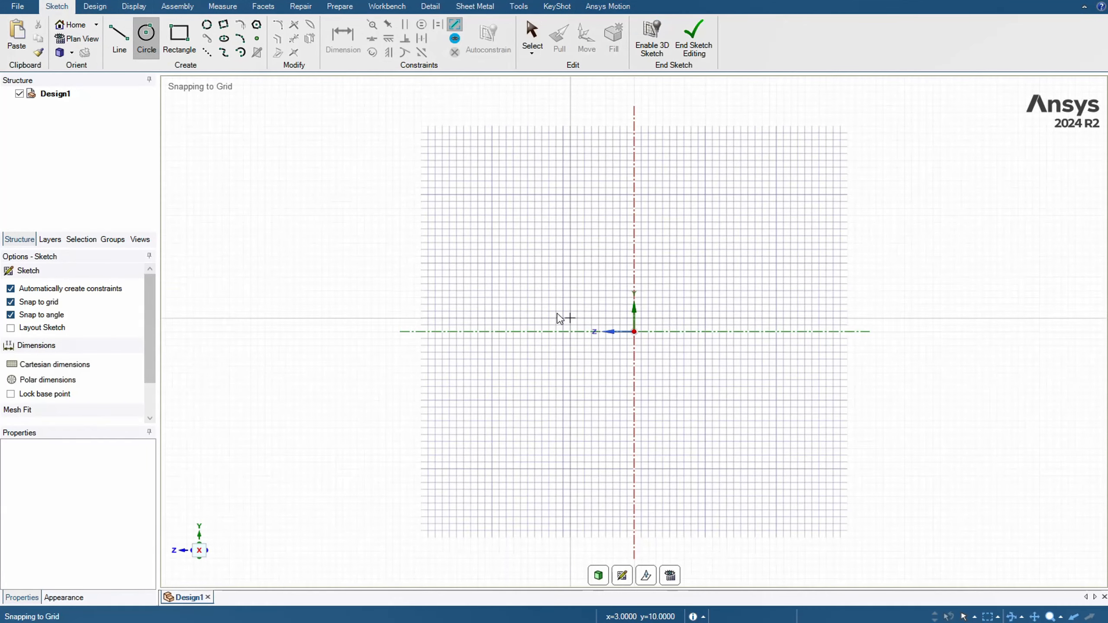
left_click(633, 332)
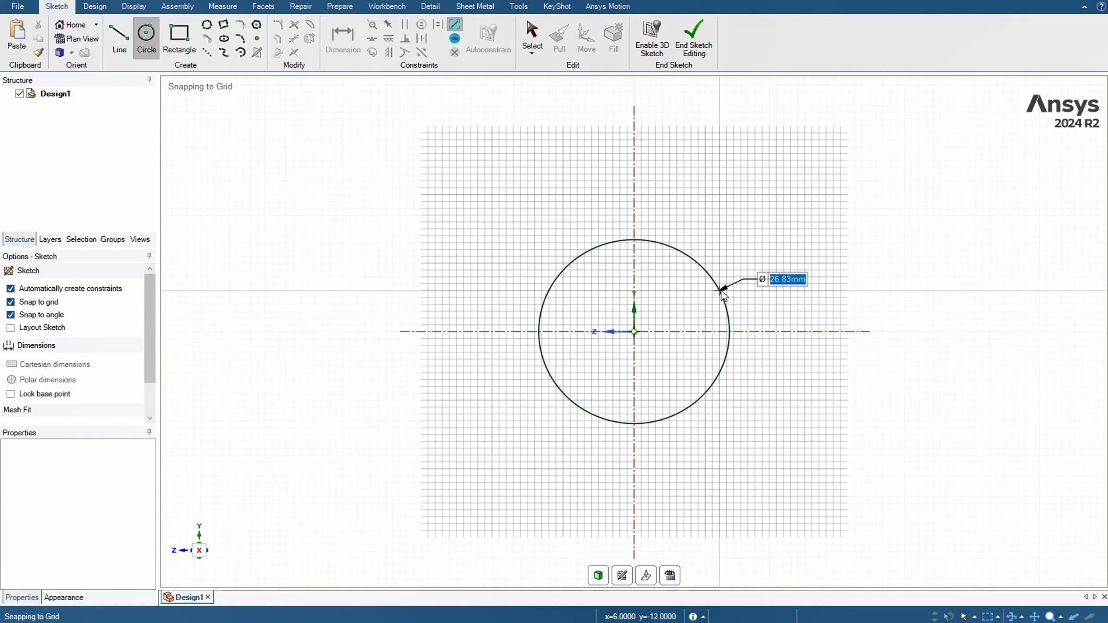
type("290")
key("Return")
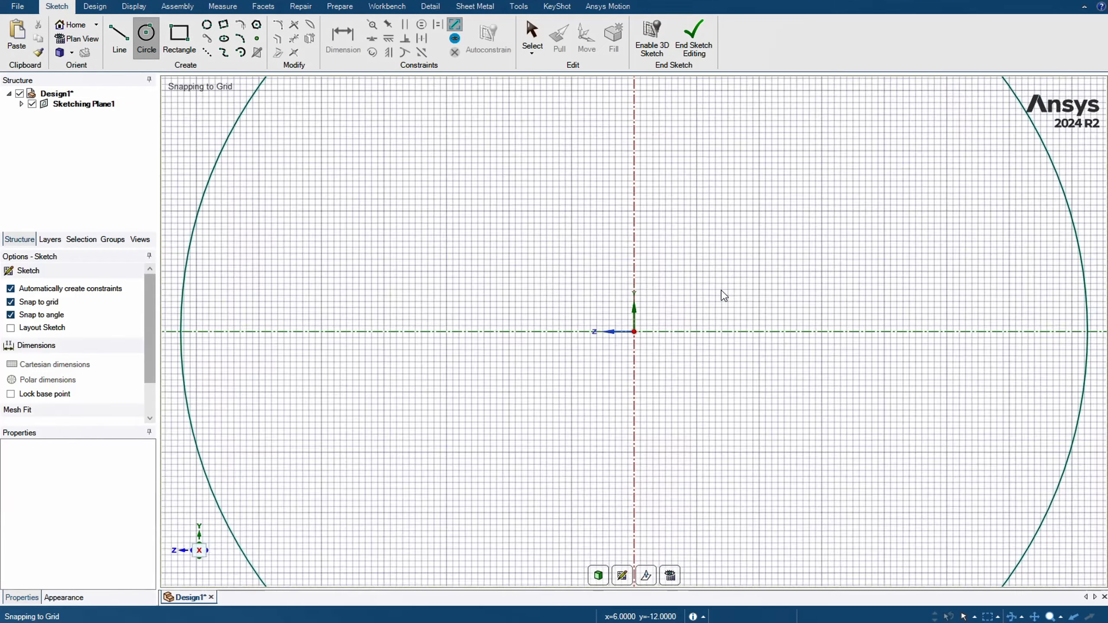
Sketch a concentric inner circle of diameter 210 mm centred on the origin.
scroll(951, 174, "down", 2)
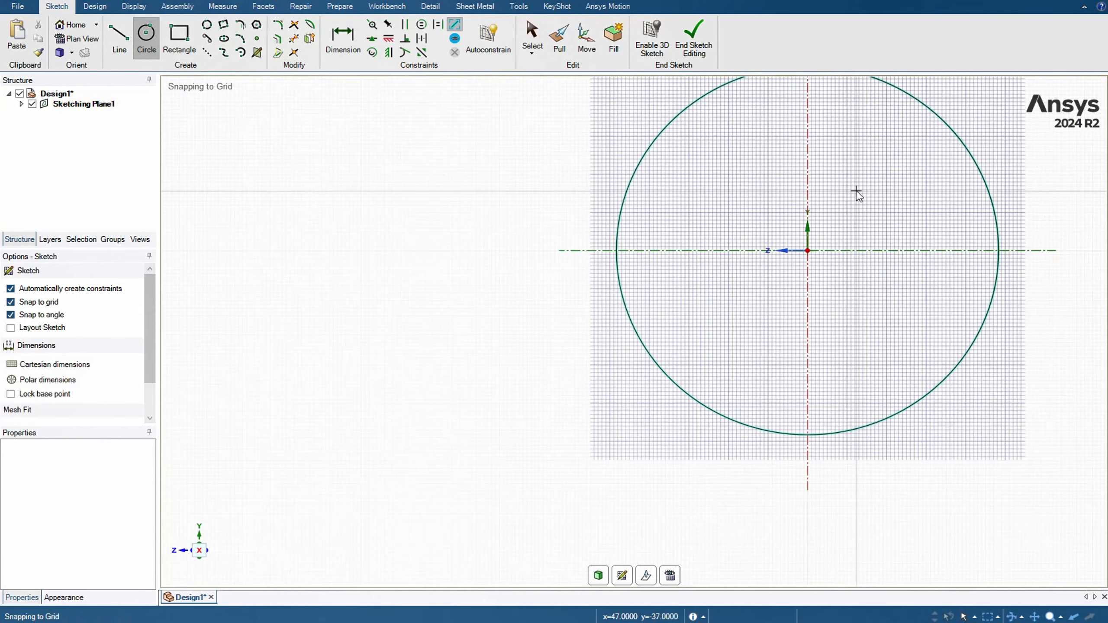
mouse_move(858, 193)
middle_mouse_down("shift")
mouse_move(789, 230)
mouse_move(774, 252)
middle_mouse_up("shift")
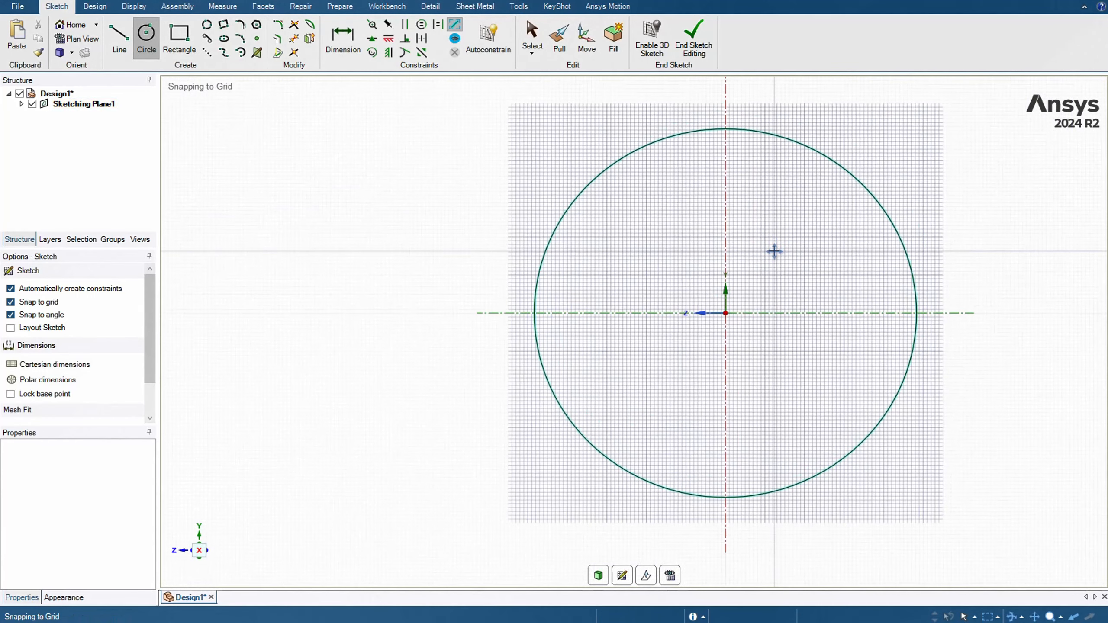
left_click(725, 313)
type("210")
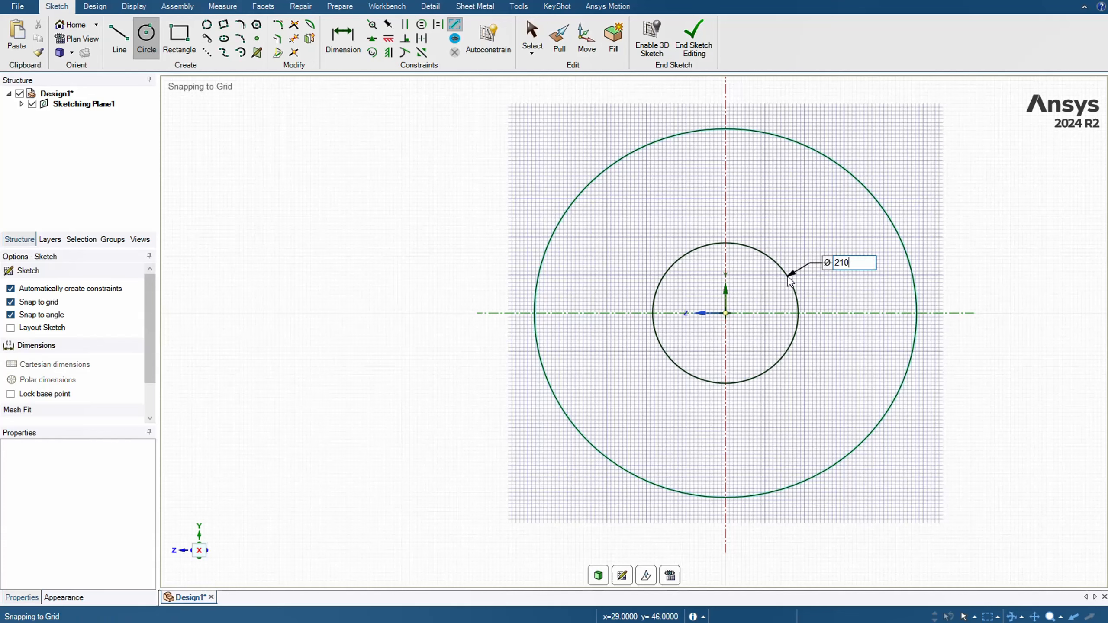
key("Return")
left_click(846, 249)
Add diameter dimensions to the inner and outer circles.
left_click(342, 37)
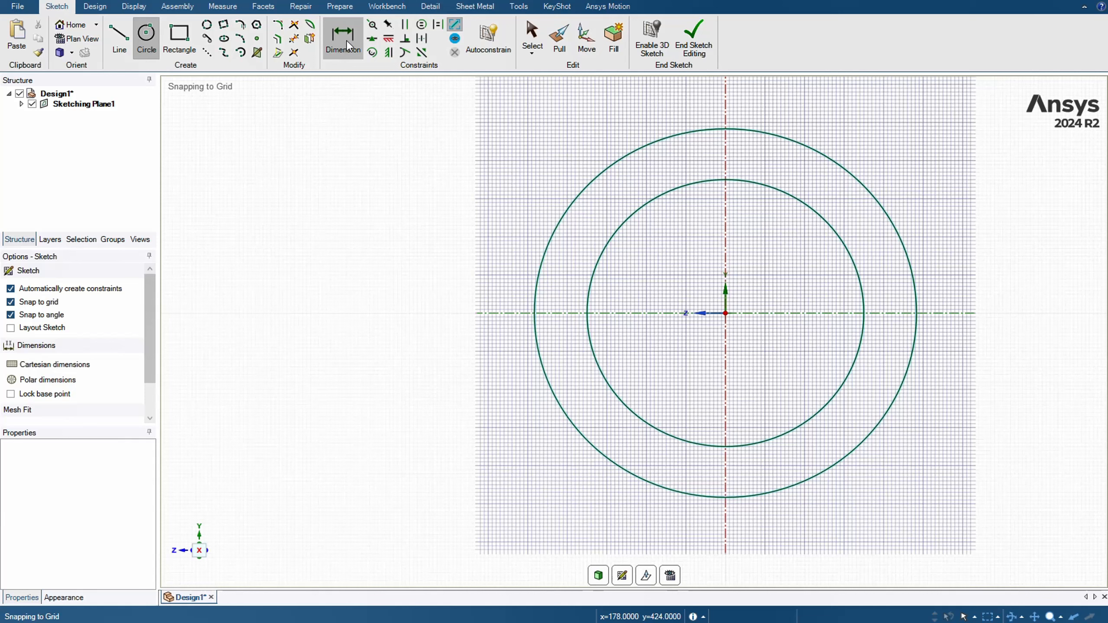
left_click(627, 221)
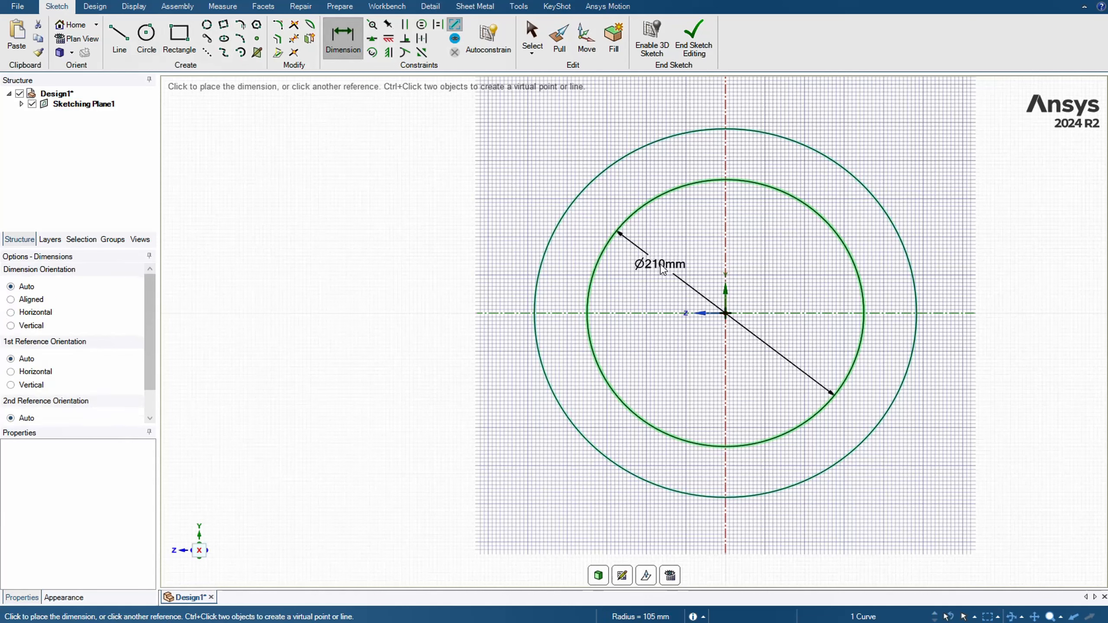
left_click(663, 269)
left_click(605, 166)
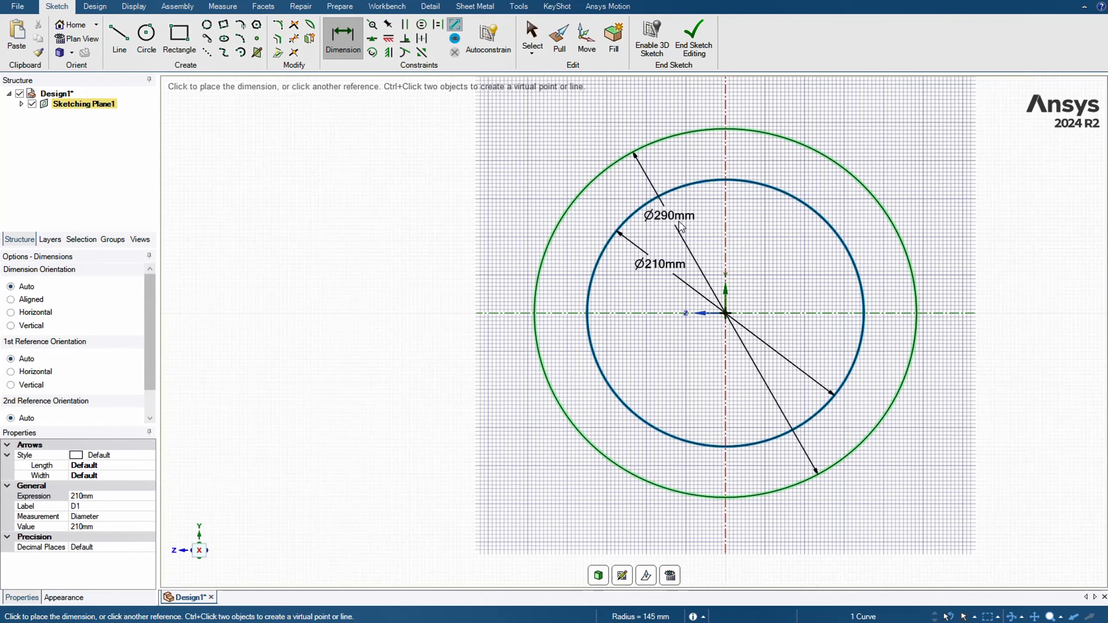
left_click(737, 240)
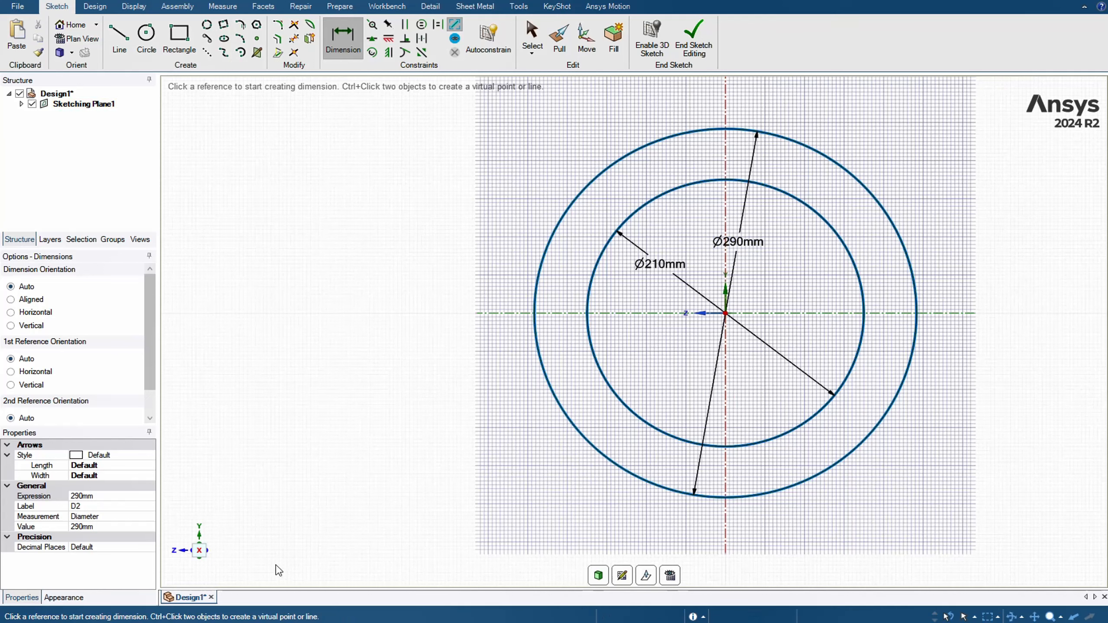
Turn the ring sketch into a surface in 3D mode and start a new sketch on the XY plane through the origin.
left_click(185, 554)
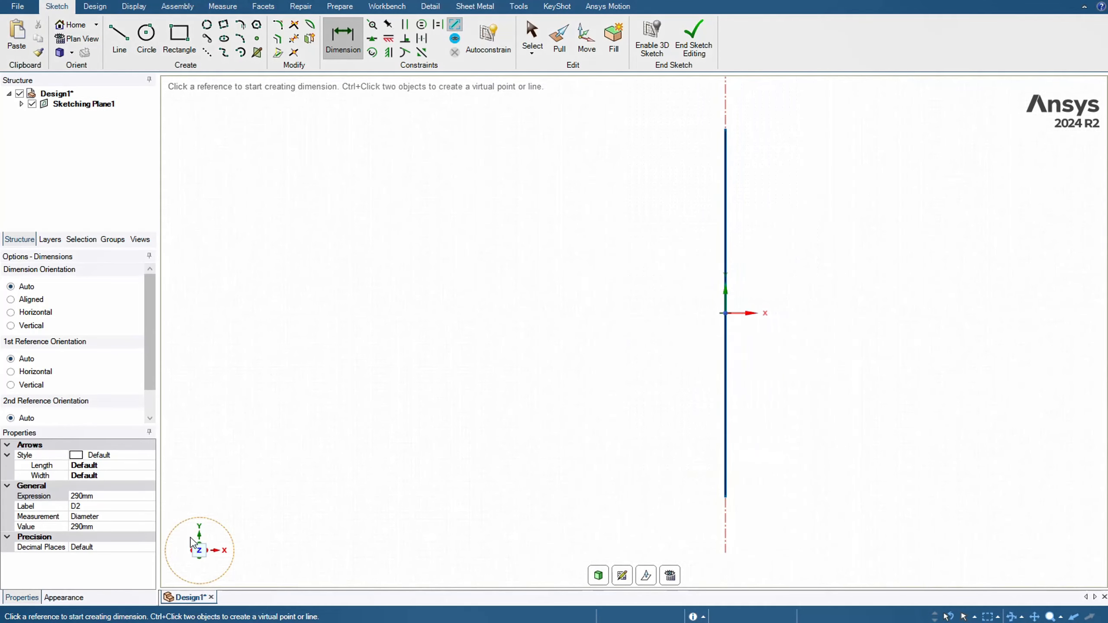
left_click(599, 575)
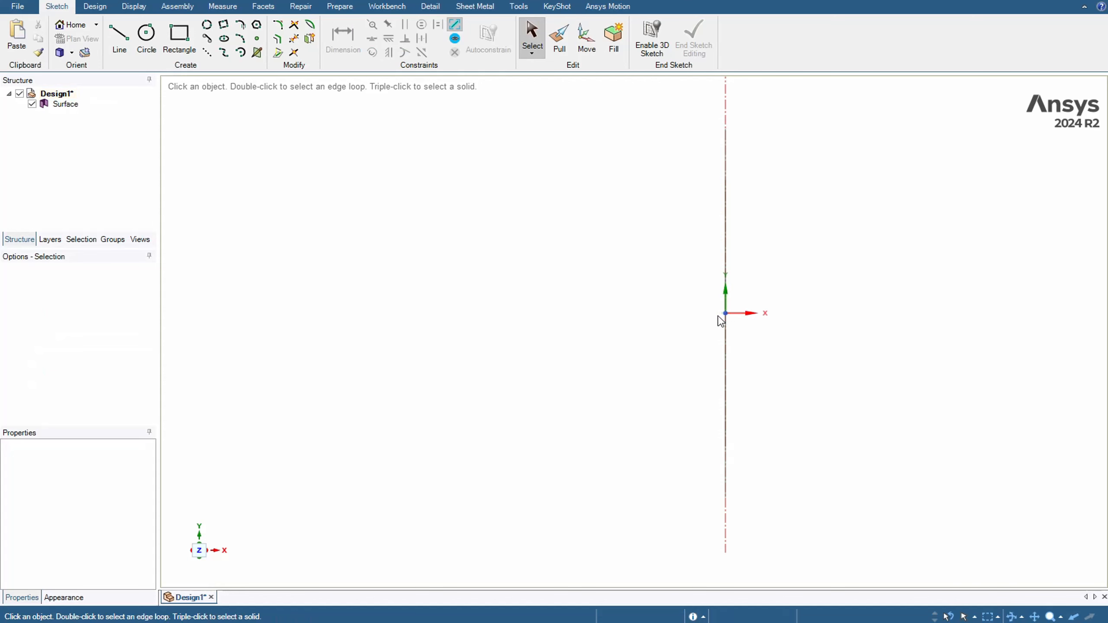
left_click(95, 6)
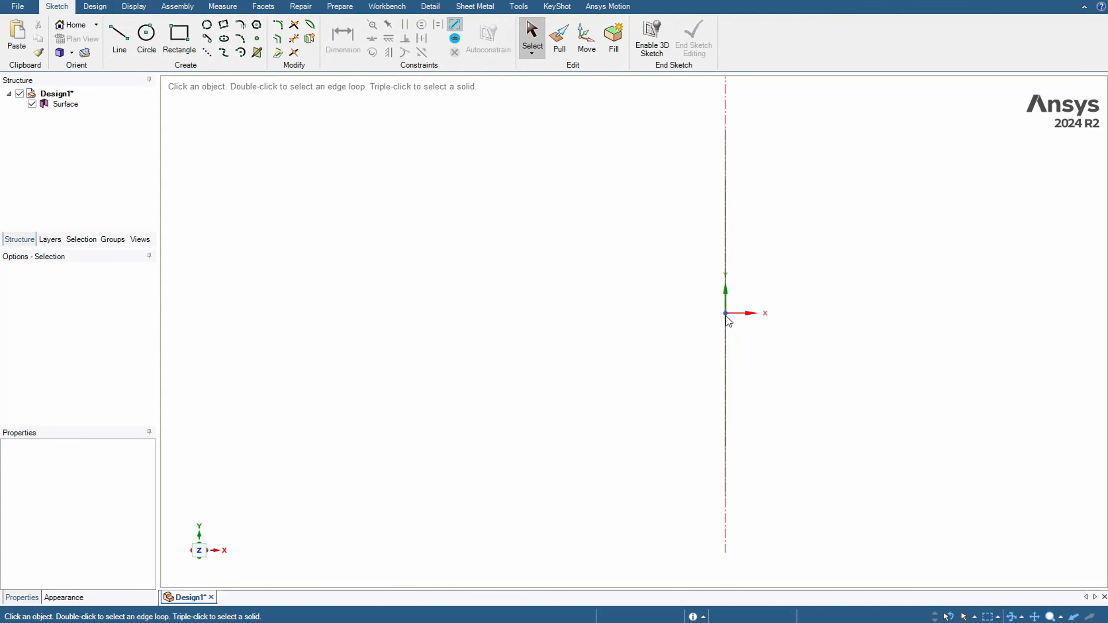
key("k")
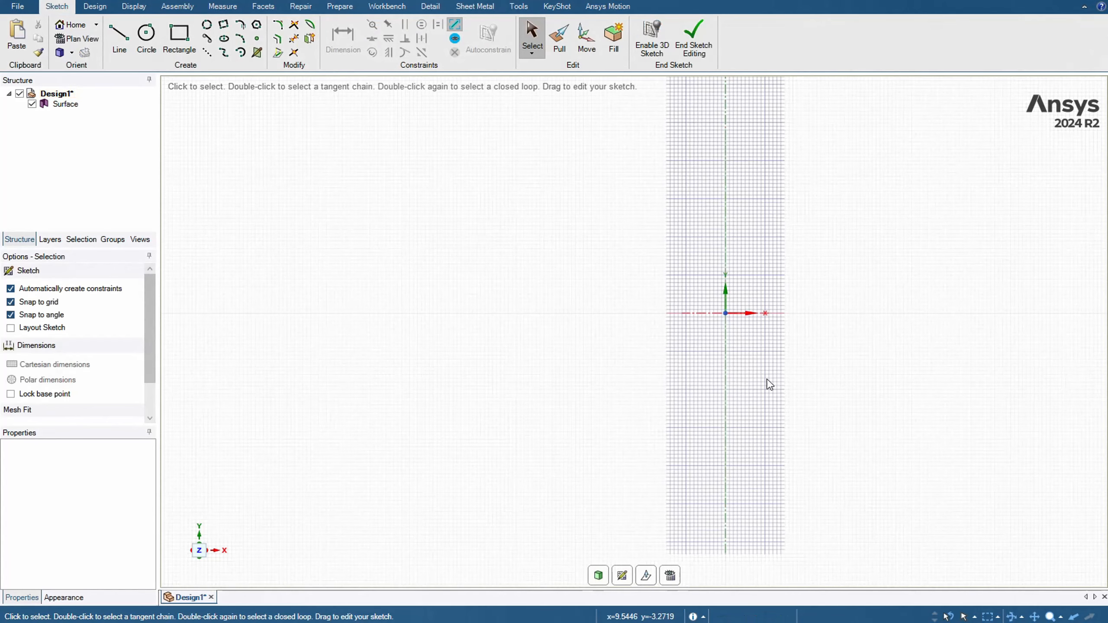
Sketch a 100 mm horizontal line from the origin in the negative X direction.
scroll(712, 369, "up", 3)
left_click(119, 37)
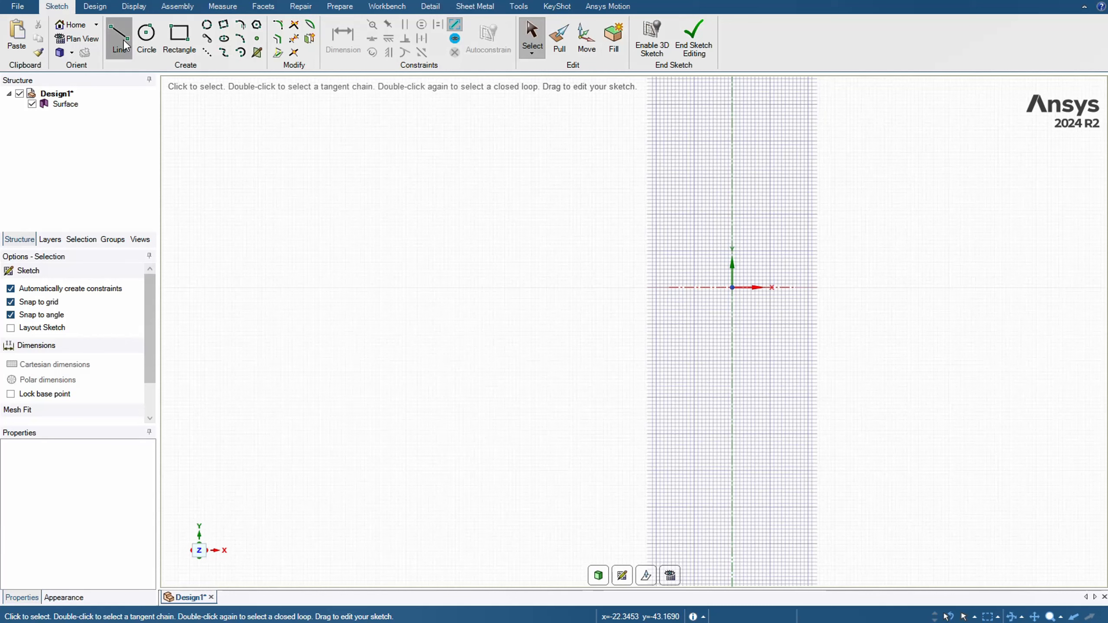
left_click(733, 288)
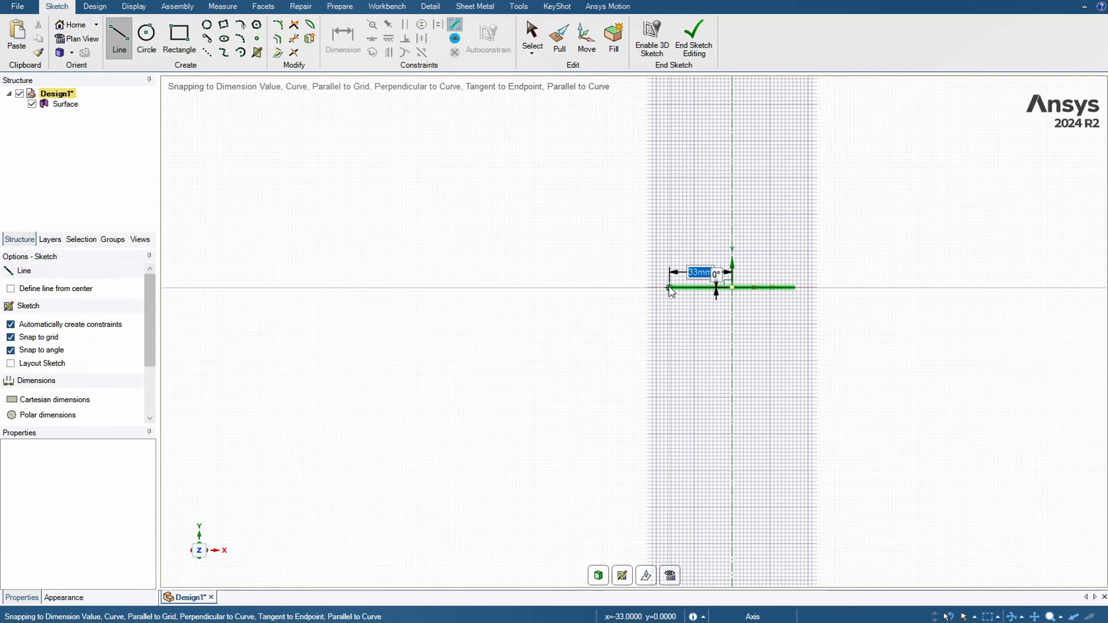
type("100")
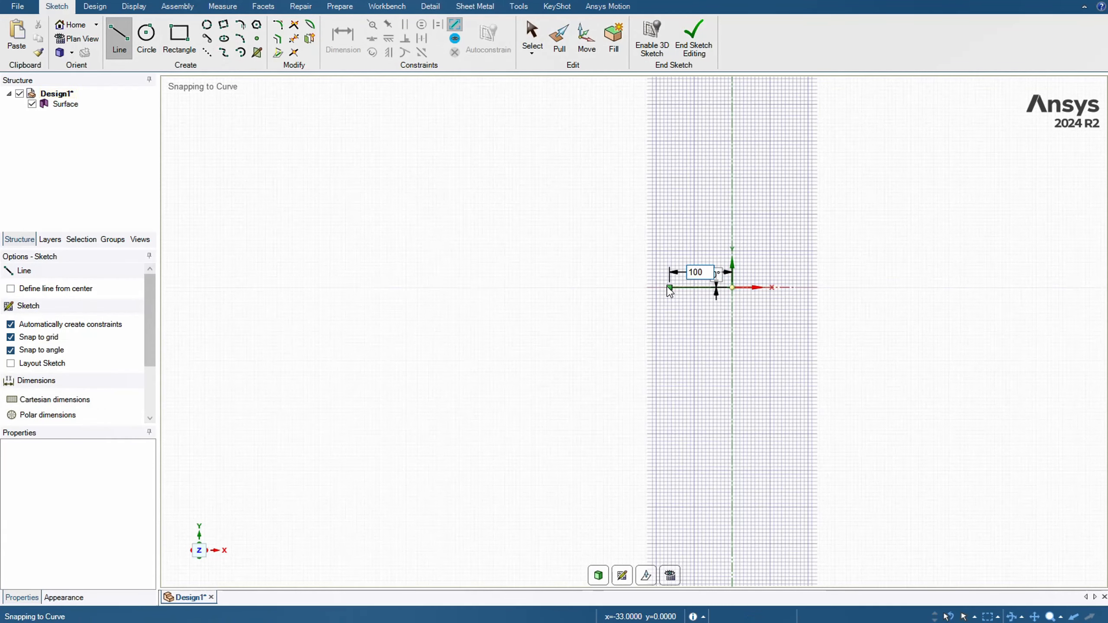
key("Return")
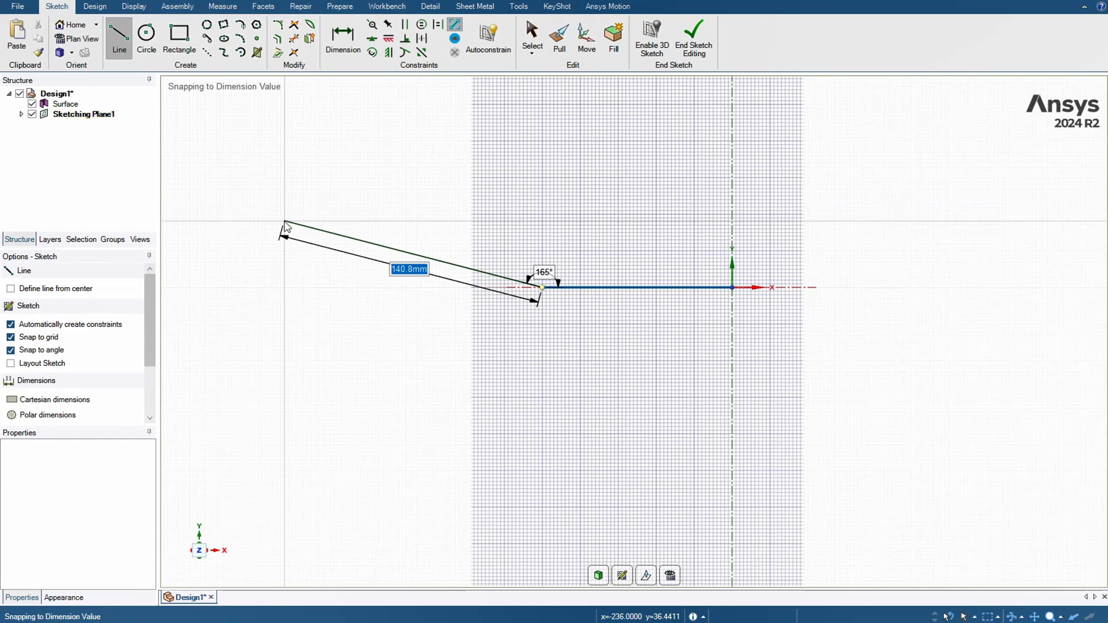
key("Escape")
Sketch a tangent arc of diameter 520 mm from the line's free end, curving upward to nearly a quarter circle.
left_click(239, 24)
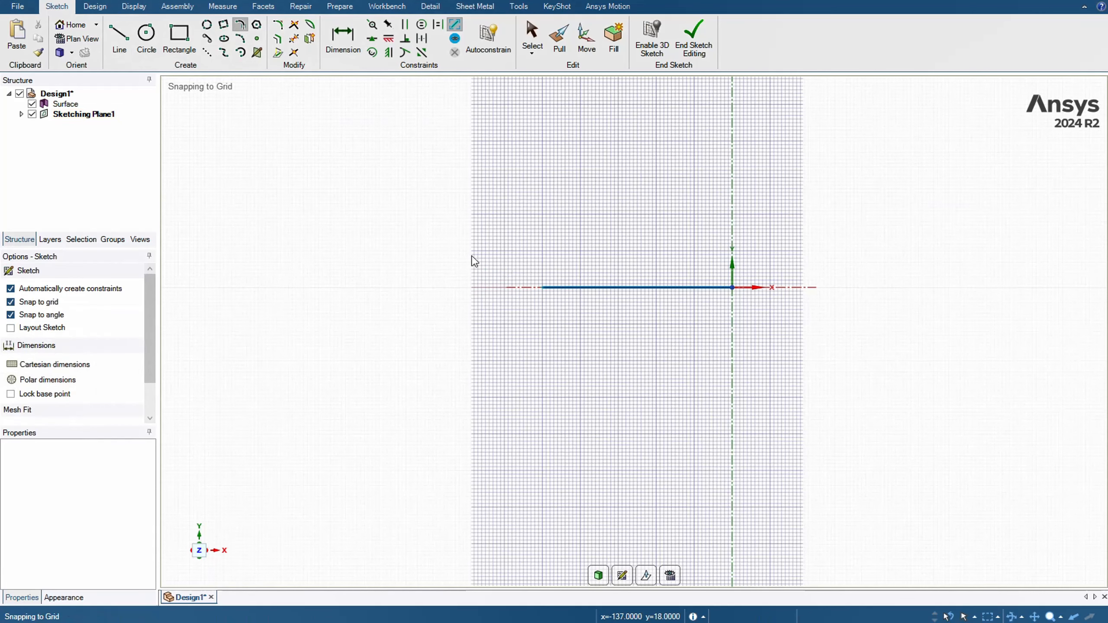
left_click(542, 287)
scroll(379, 217, "down", 3)
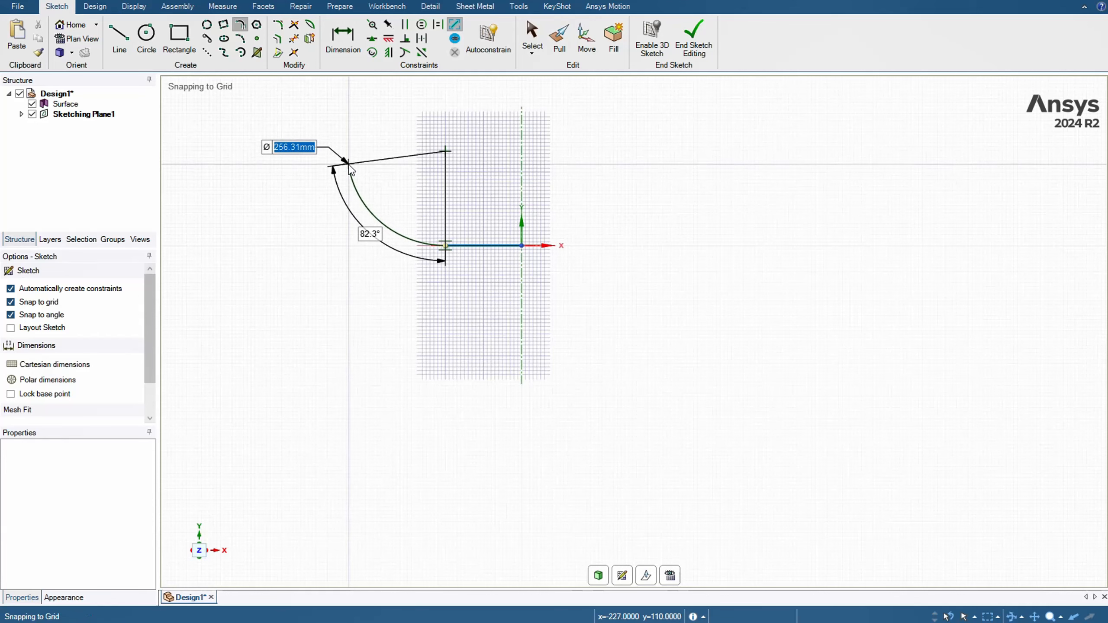
type("520")
key("Return")
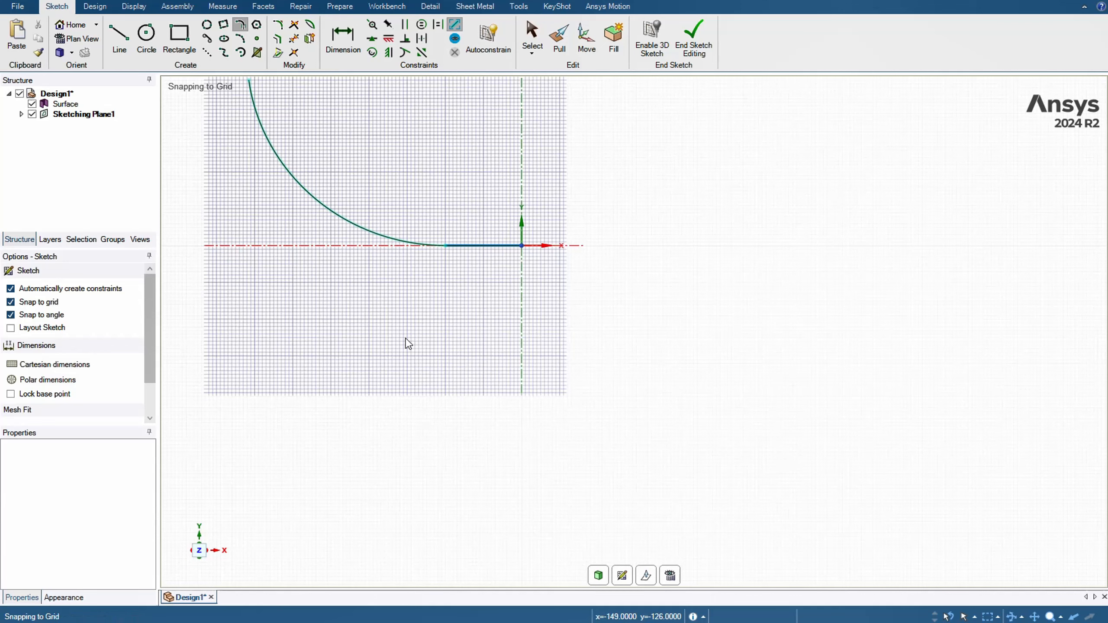
key("Escape")
middle_click_drag(395, 188, 488, 302, "ctrl")
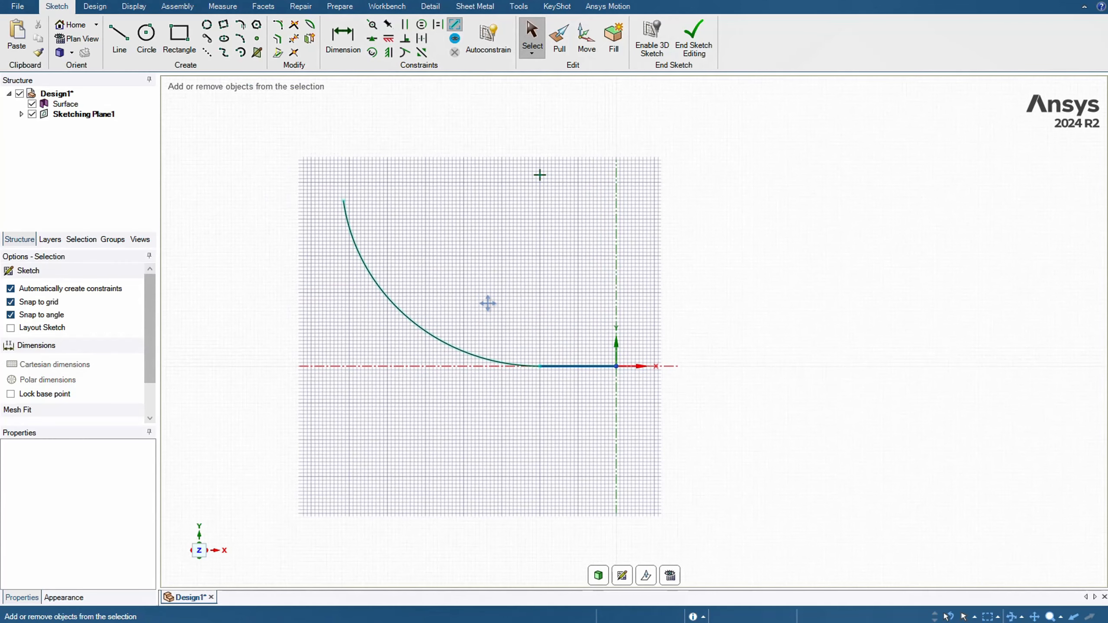
Sketch a 100 mm vertical line upward from the arc's upper end.
left_click(120, 40)
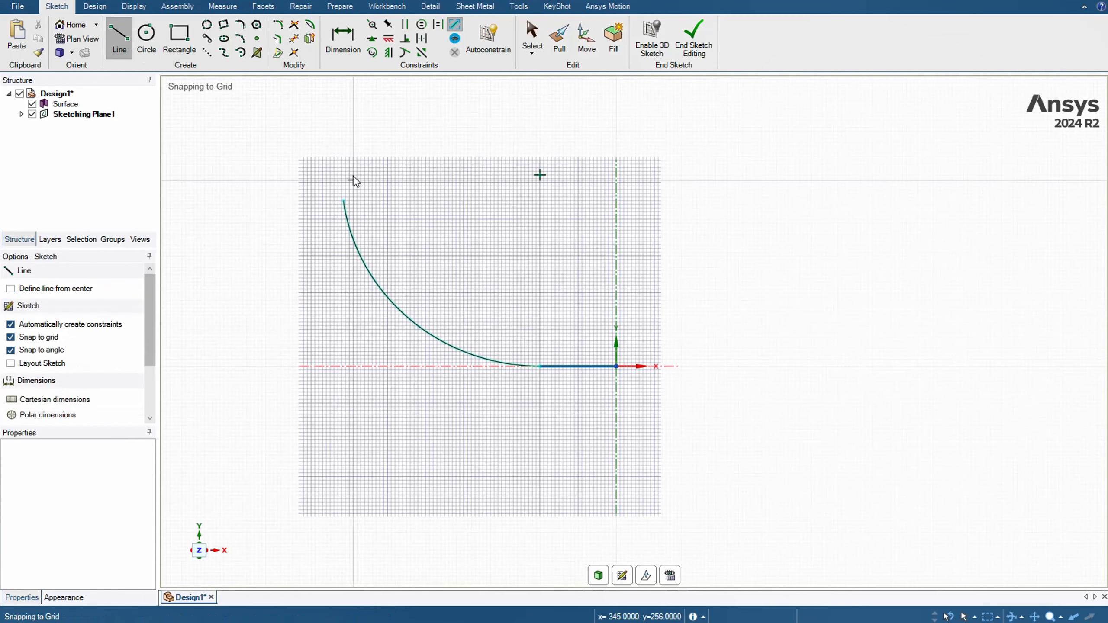
left_click(343, 200)
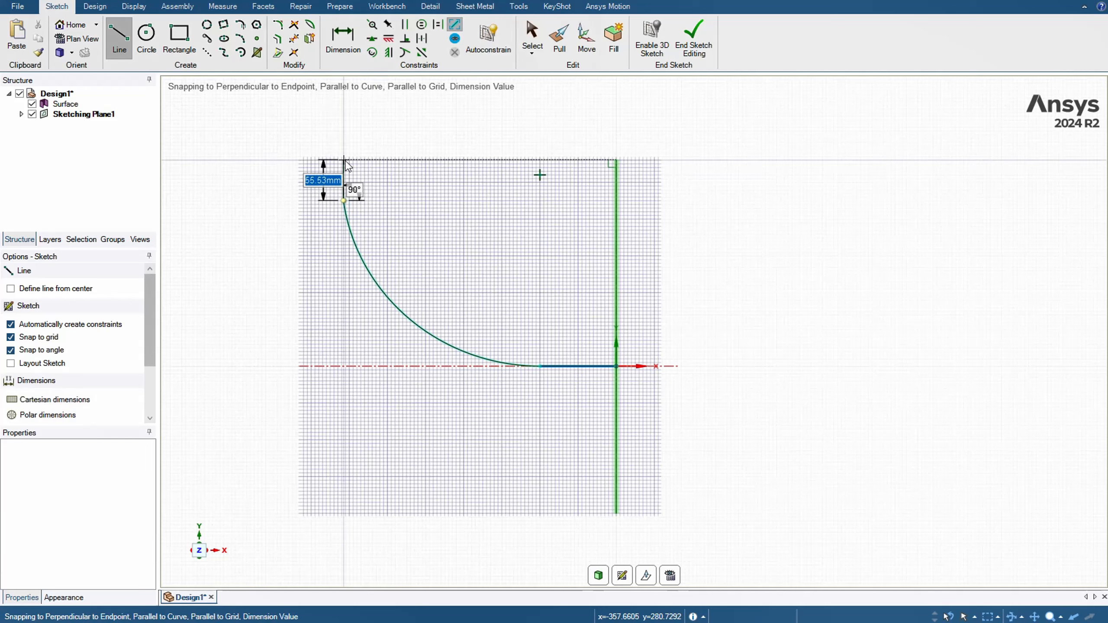
type("100")
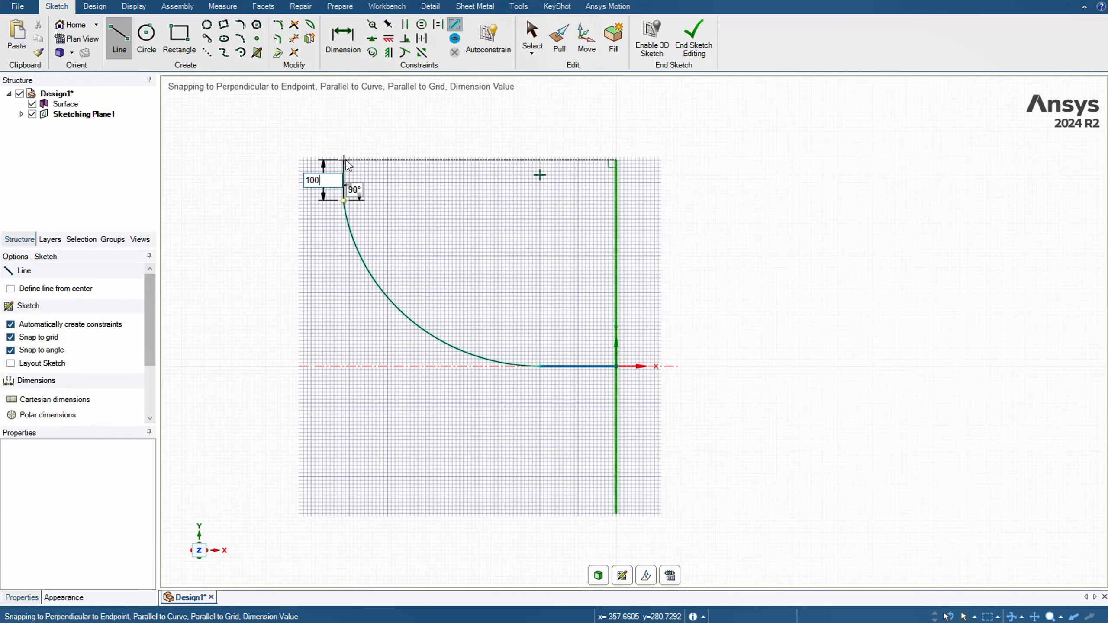
key("Return")
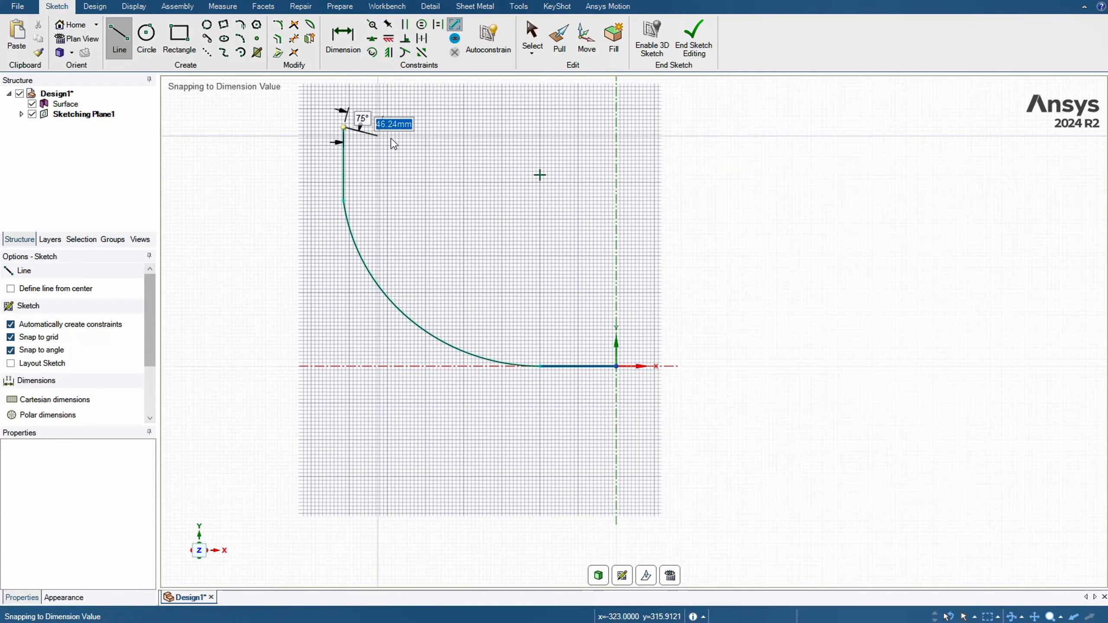
key("Escape")
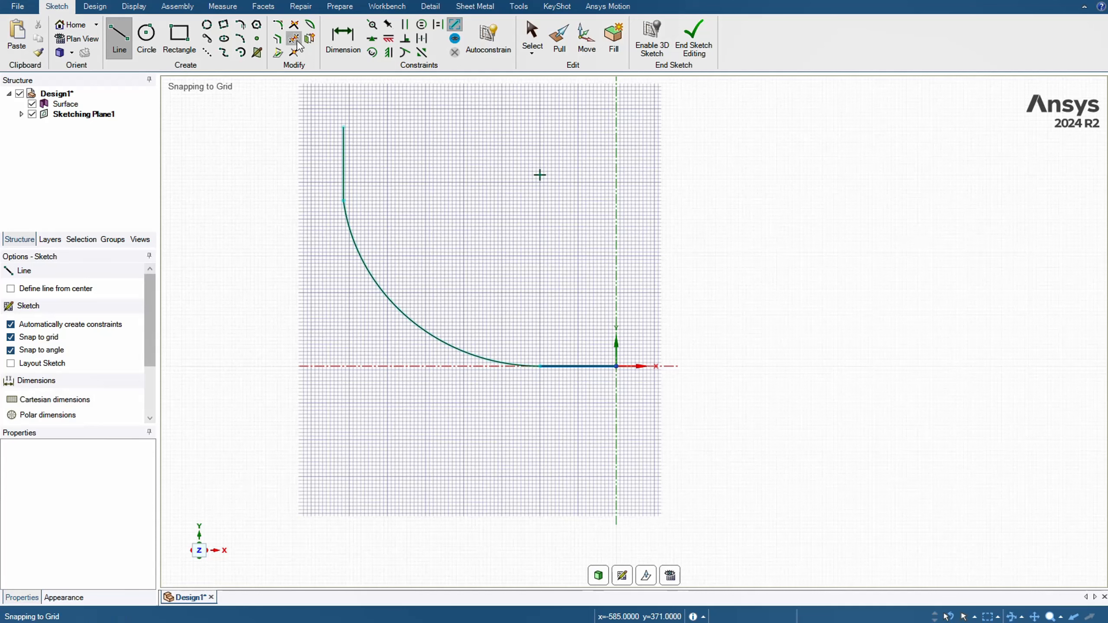
Add length dimensions to the vertical and horizontal lines and a radius dimension to the arc.
left_click(343, 39)
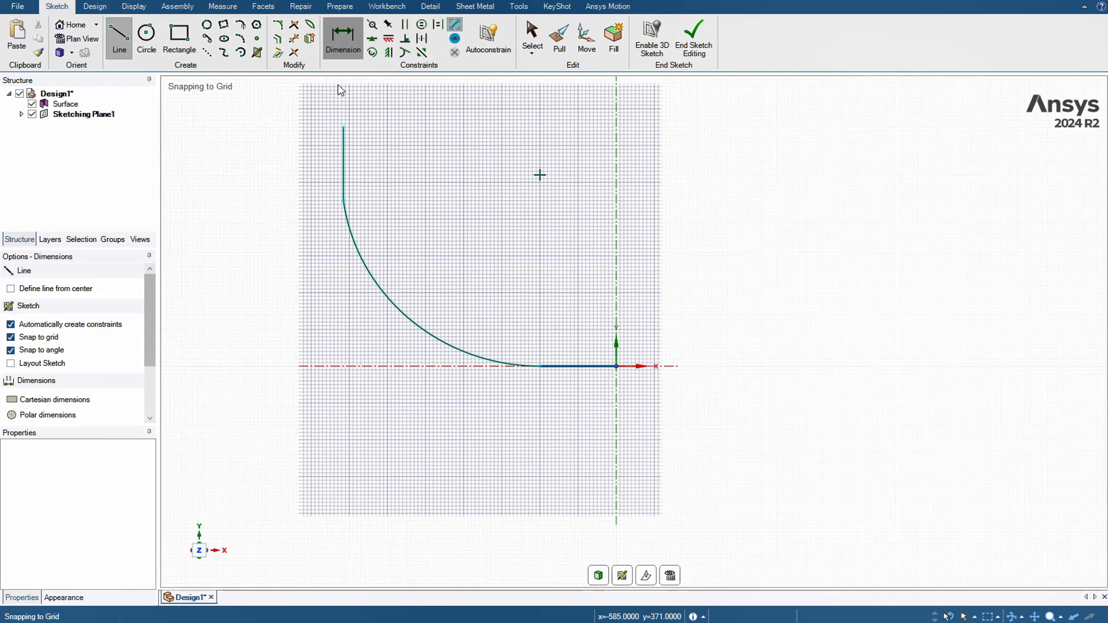
left_click(343, 162)
left_click(314, 167)
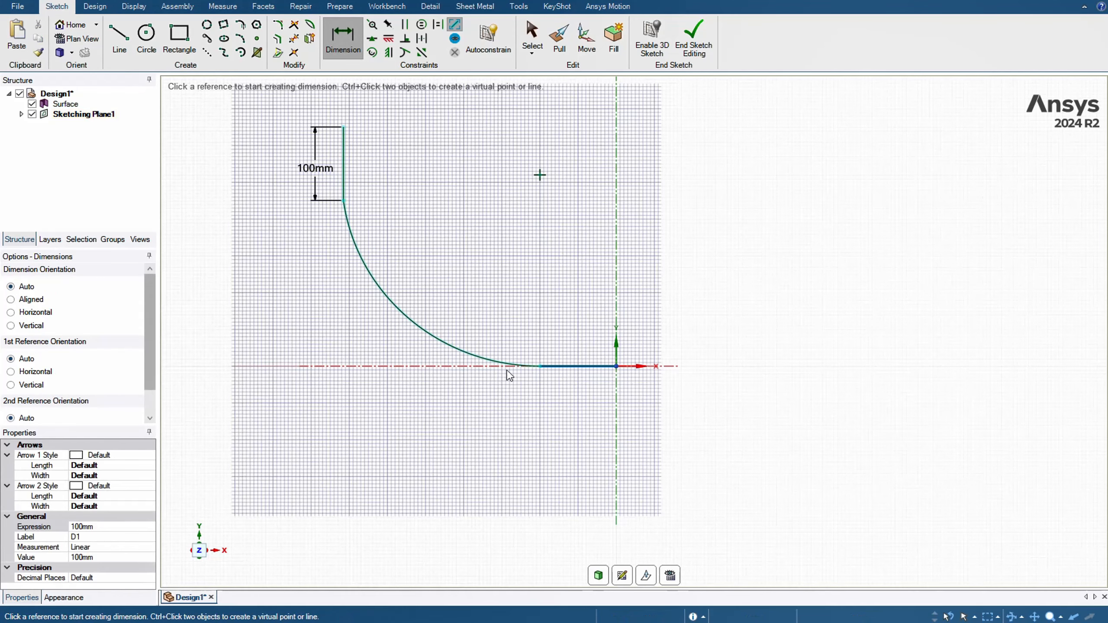
left_click(570, 368)
left_click(569, 418)
left_click(405, 346)
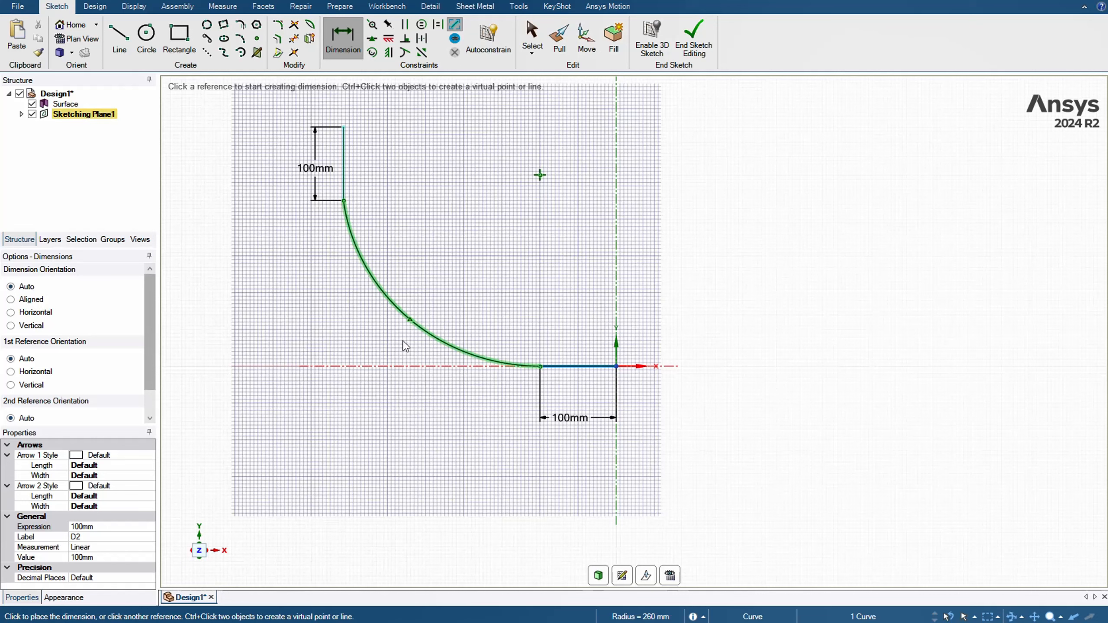
left_click(333, 392)
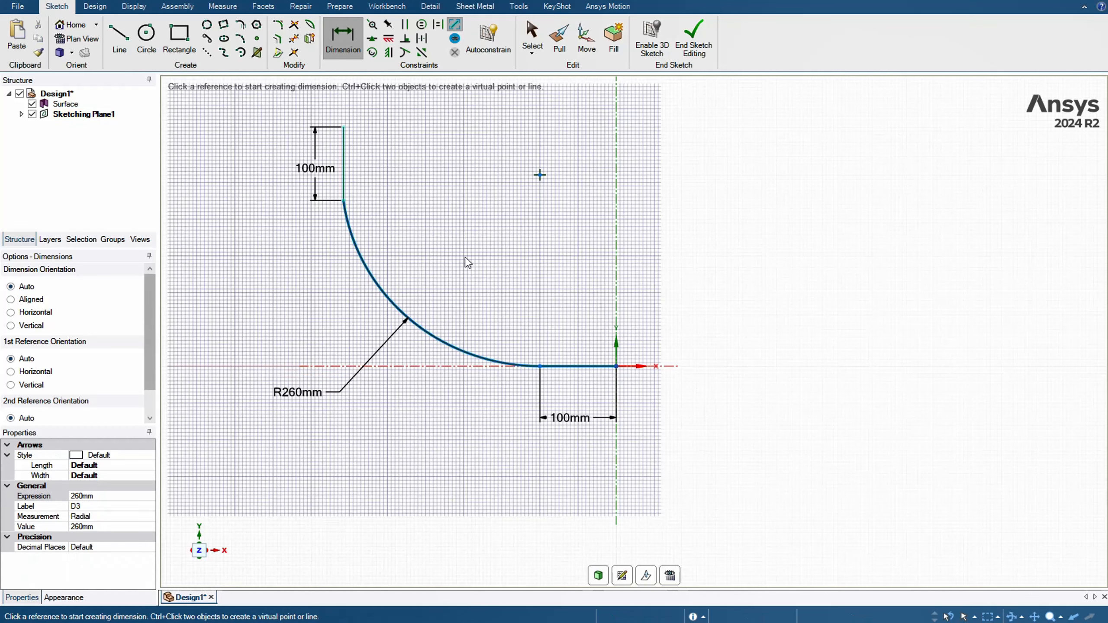
Return to 3D mode and sweep the ring face along the full line-arc-line path to form the solid elbow pipe.
left_click(598, 575)
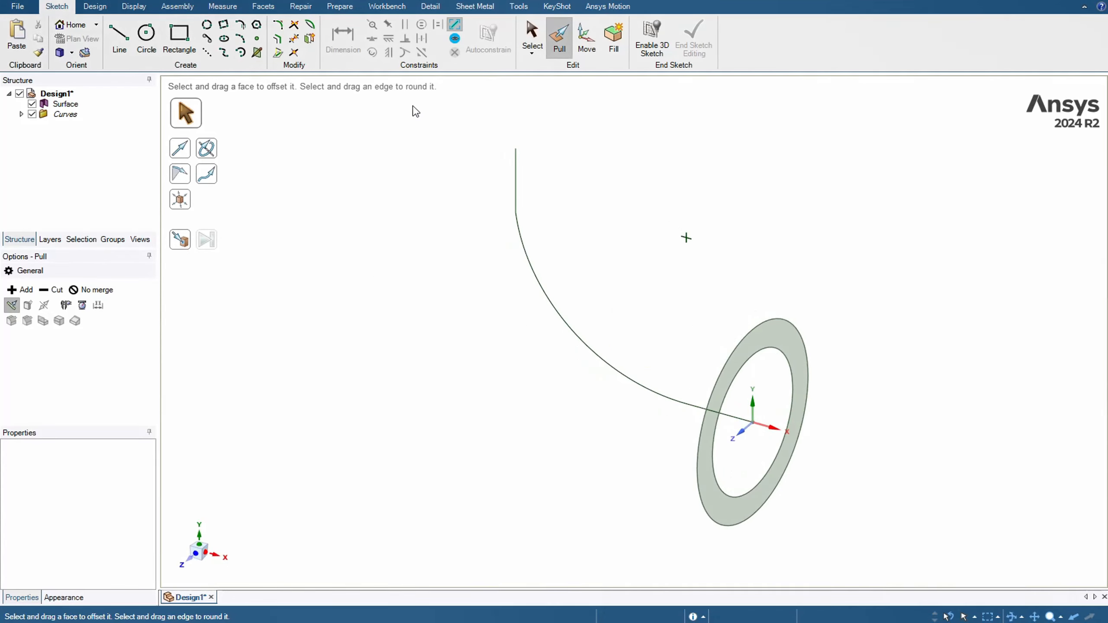
key("s")
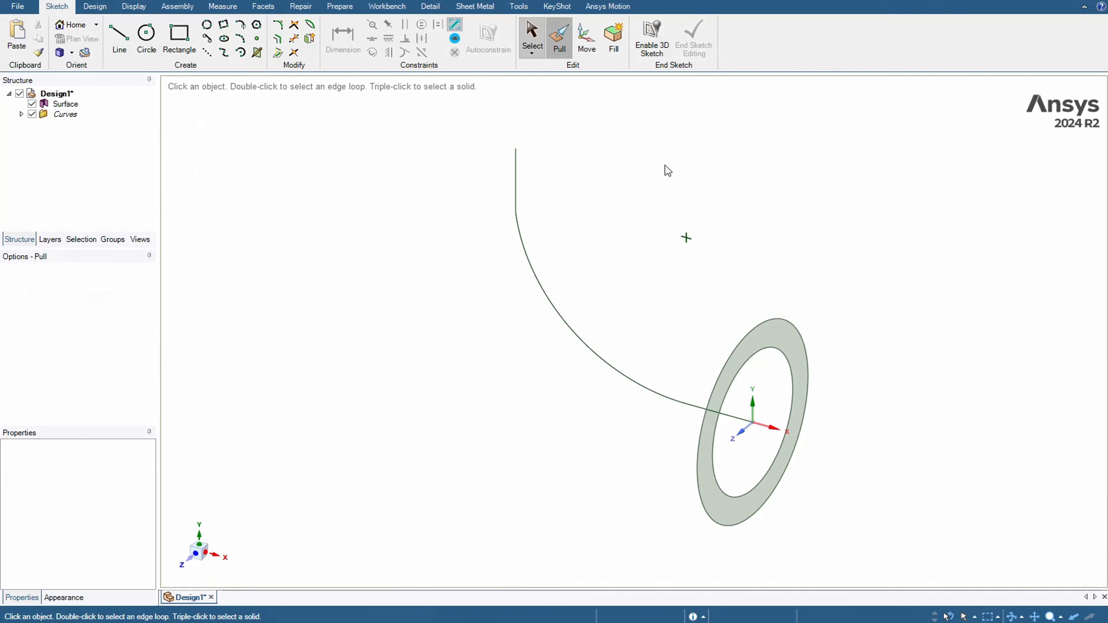
key("p")
left_click(757, 349)
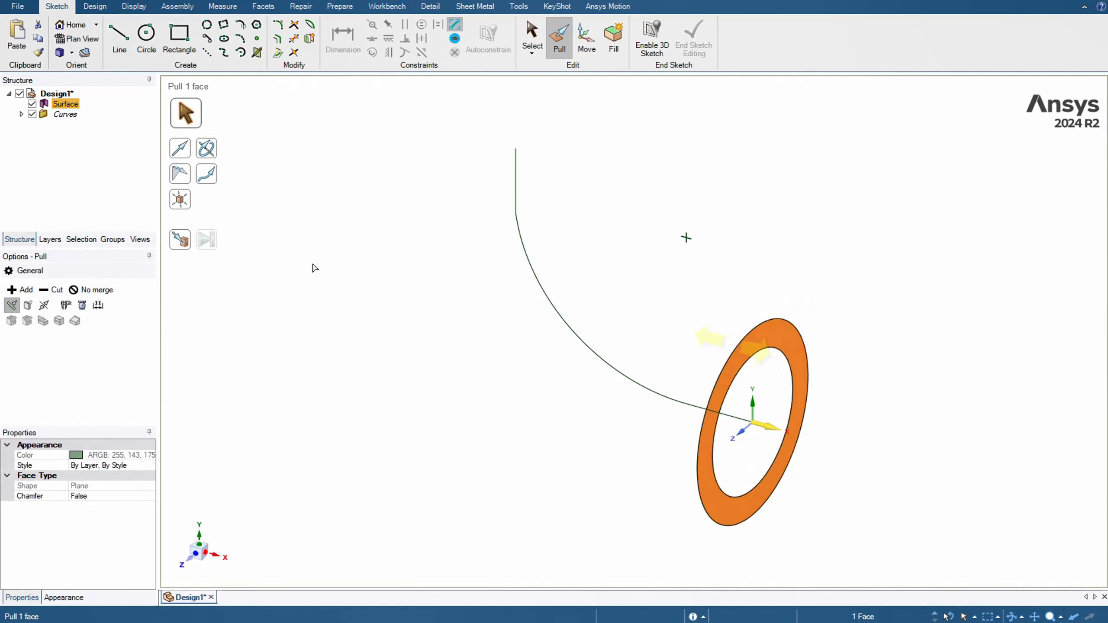
left_click(206, 174)
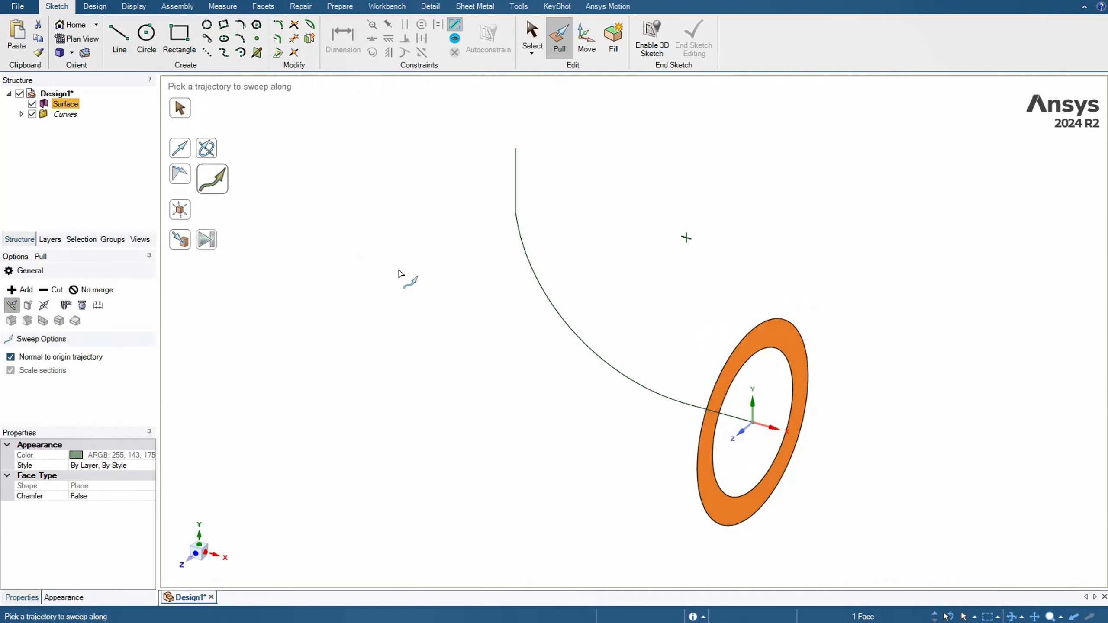
left_click(694, 406)
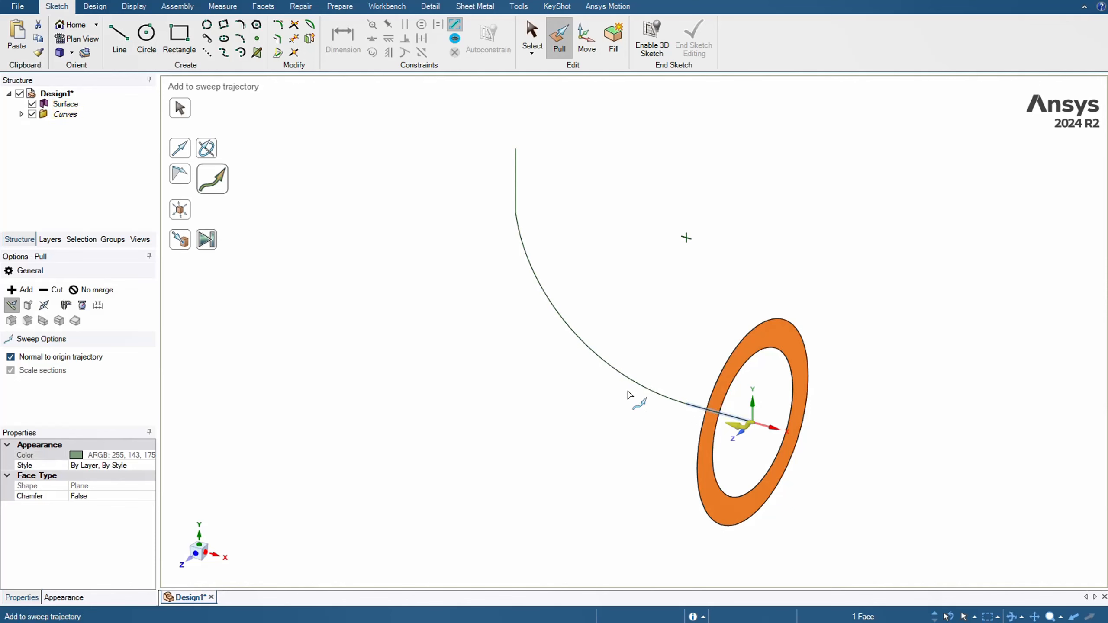
left_click(615, 369)
left_click(516, 189)
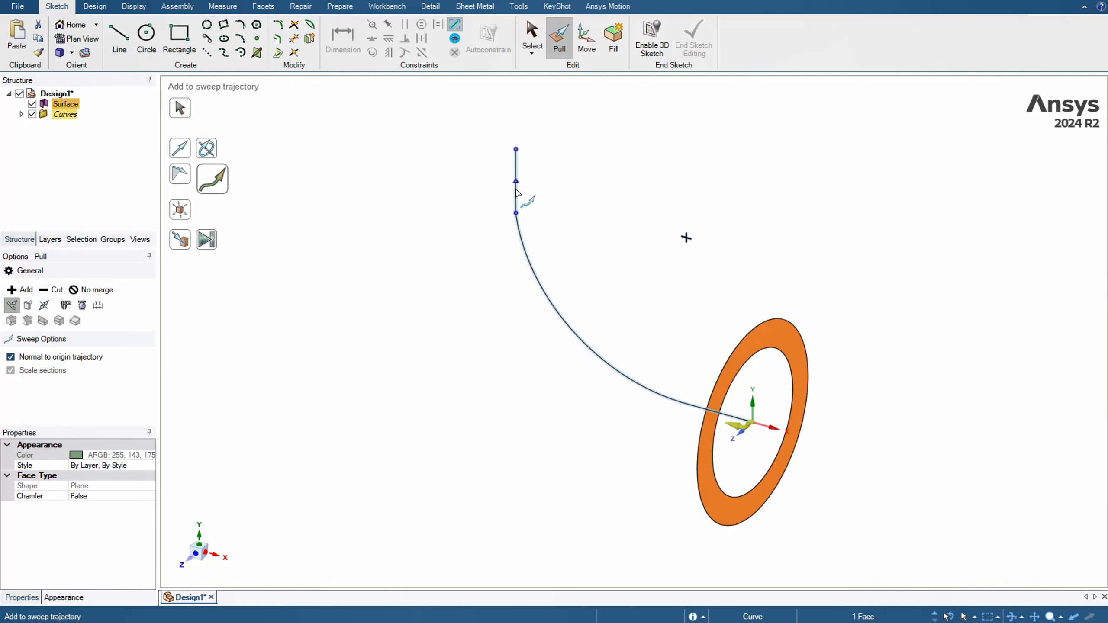
left_click(207, 240)
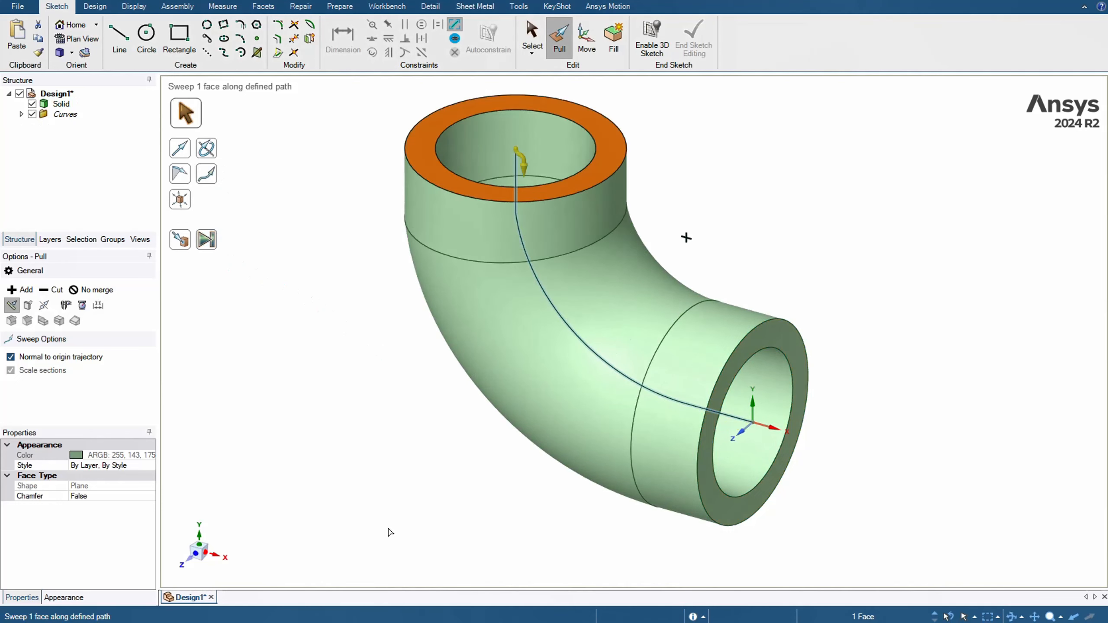
left_click(348, 461)
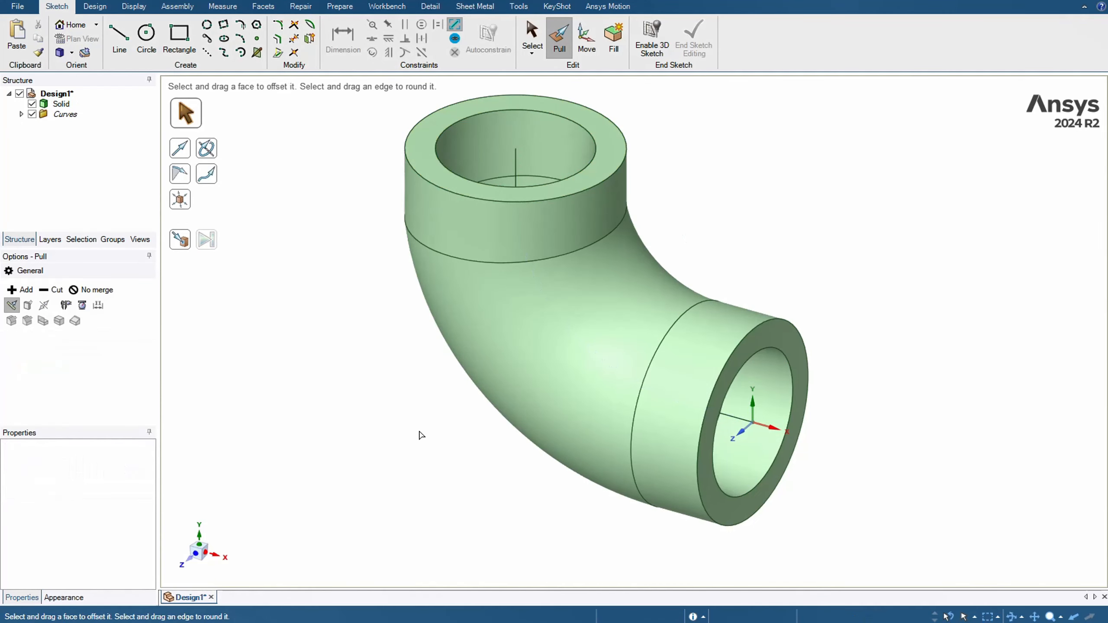
mouse_move(420, 435)
middle_mouse_down()
mouse_move(452, 455)
mouse_move(475, 409)
mouse_move(507, 391)
mouse_move(496, 418)
mouse_move(457, 421)
mouse_move(440, 391)
mouse_move(477, 366)
mouse_move(493, 386)
middle_mouse_up()
key("h")
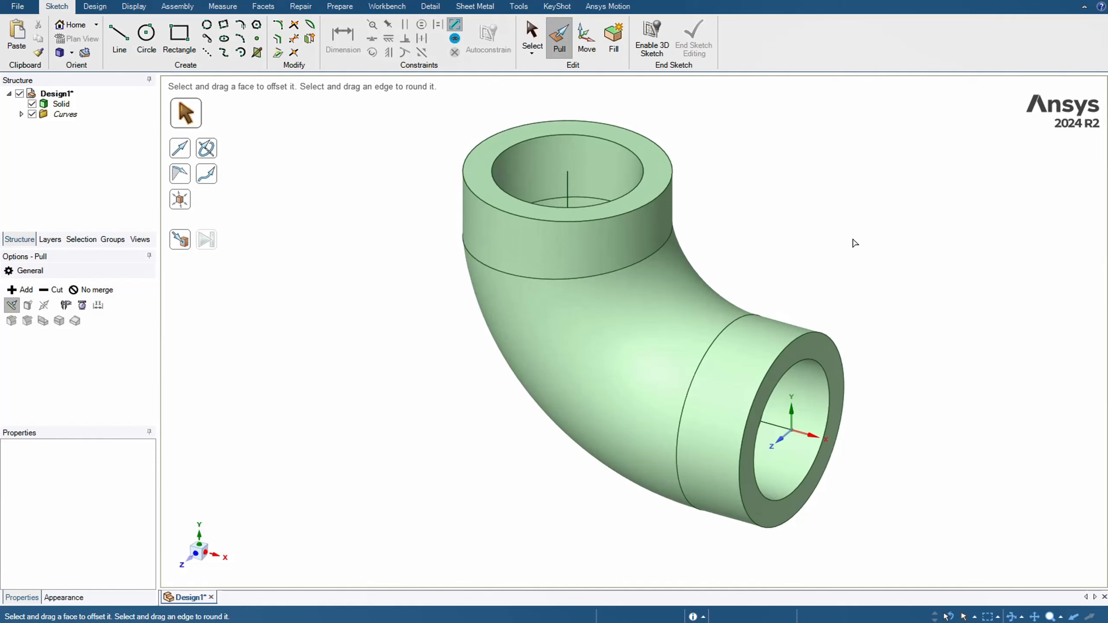
left_click(679, 292)
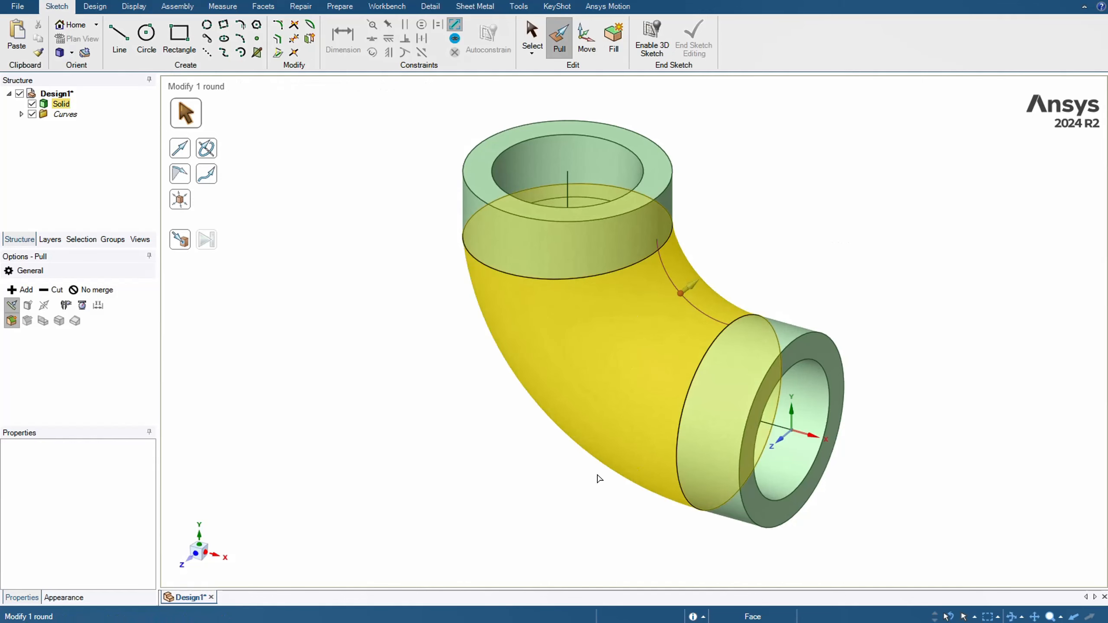
left_click(428, 424)
key("s")
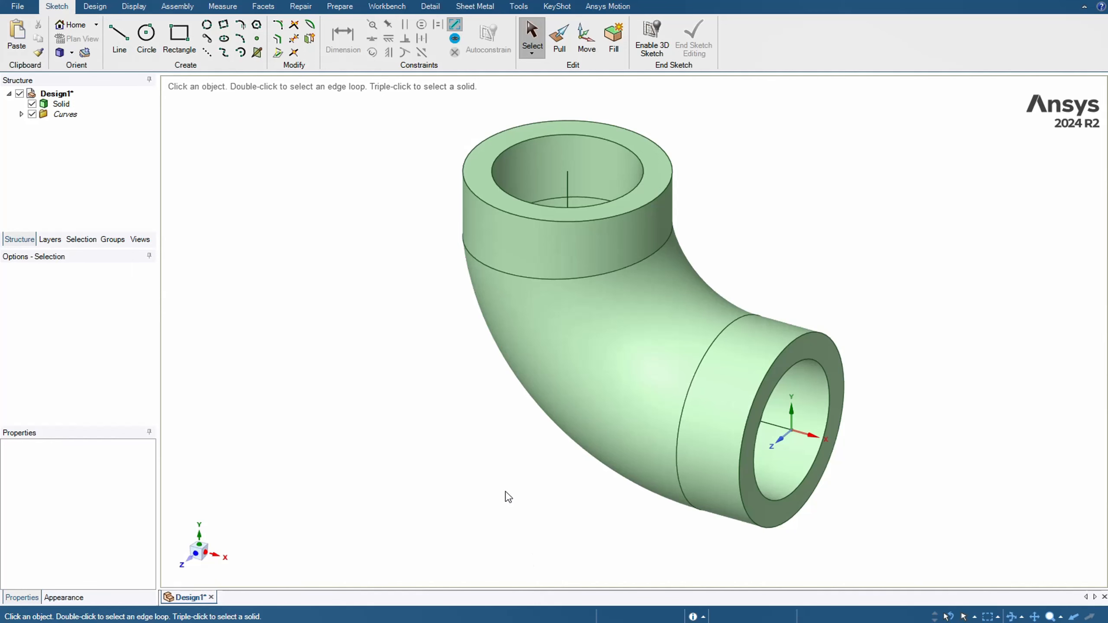
Switch to the technical drawing and examine the square flanges' outline, corner radii, thickness and bolt-hole dimensions.
key("alt+Tab")
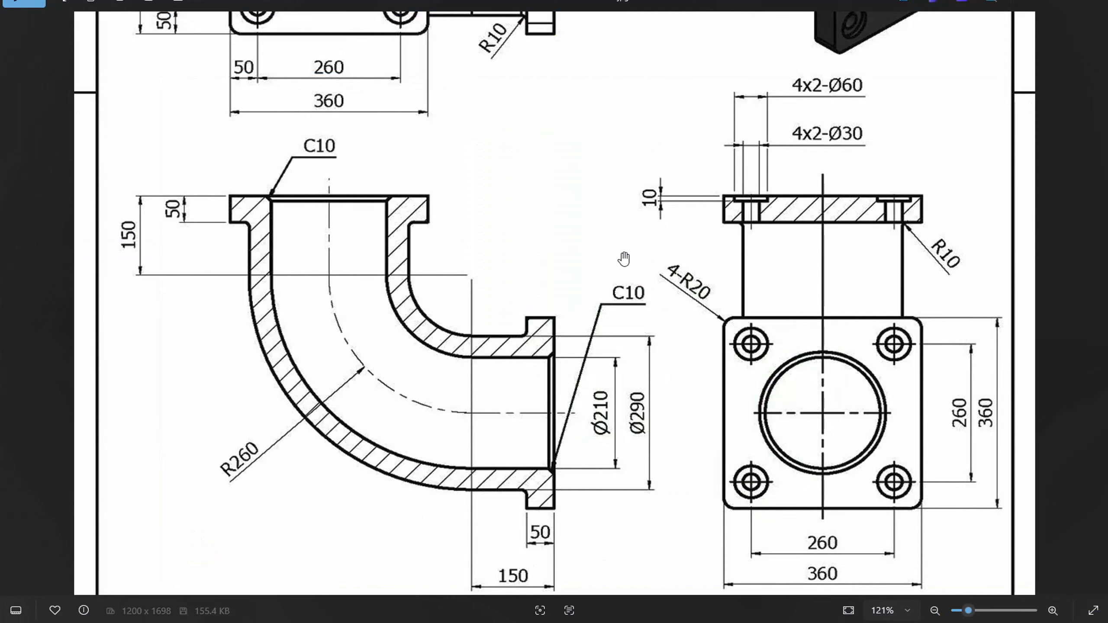
left_click_drag(624, 259, 612, 517)
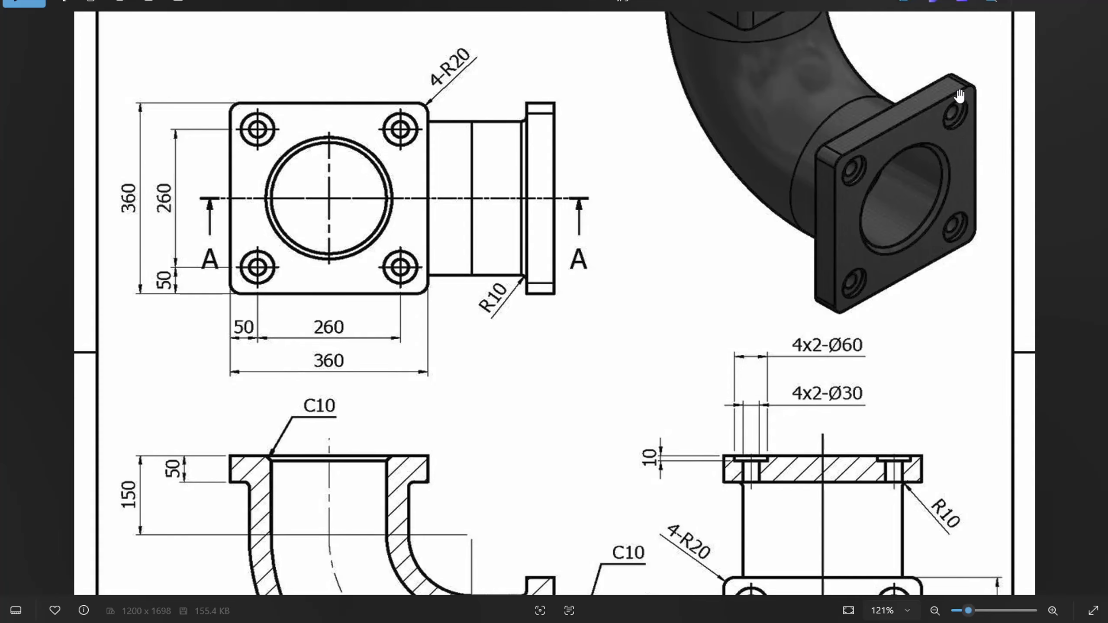
left_click_drag(826, 166, 798, 305)
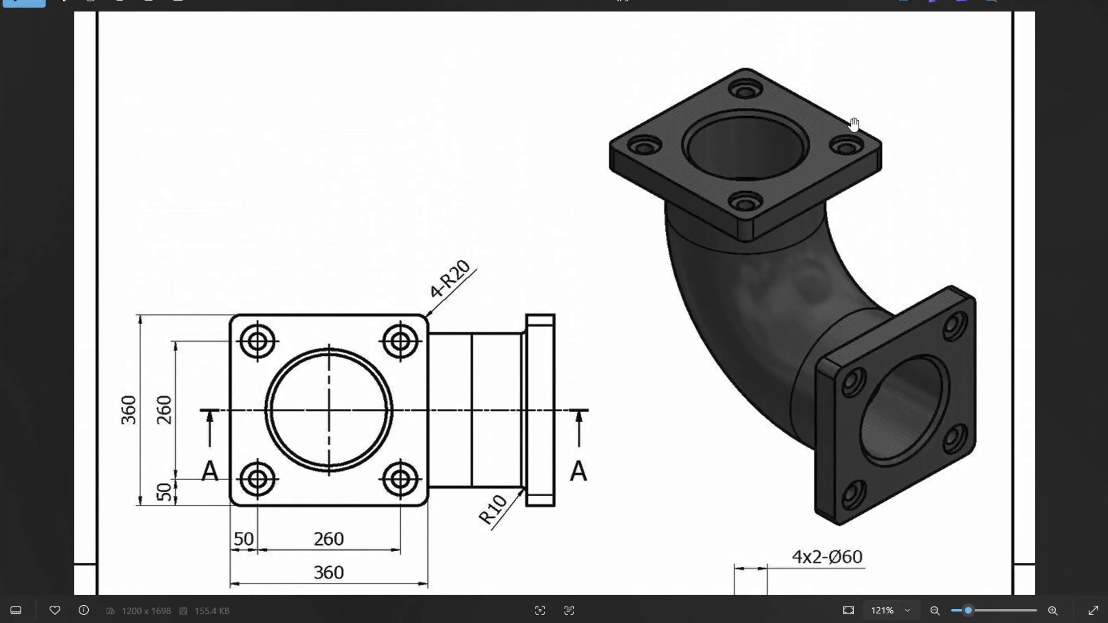
left_click_drag(657, 266, 659, 222)
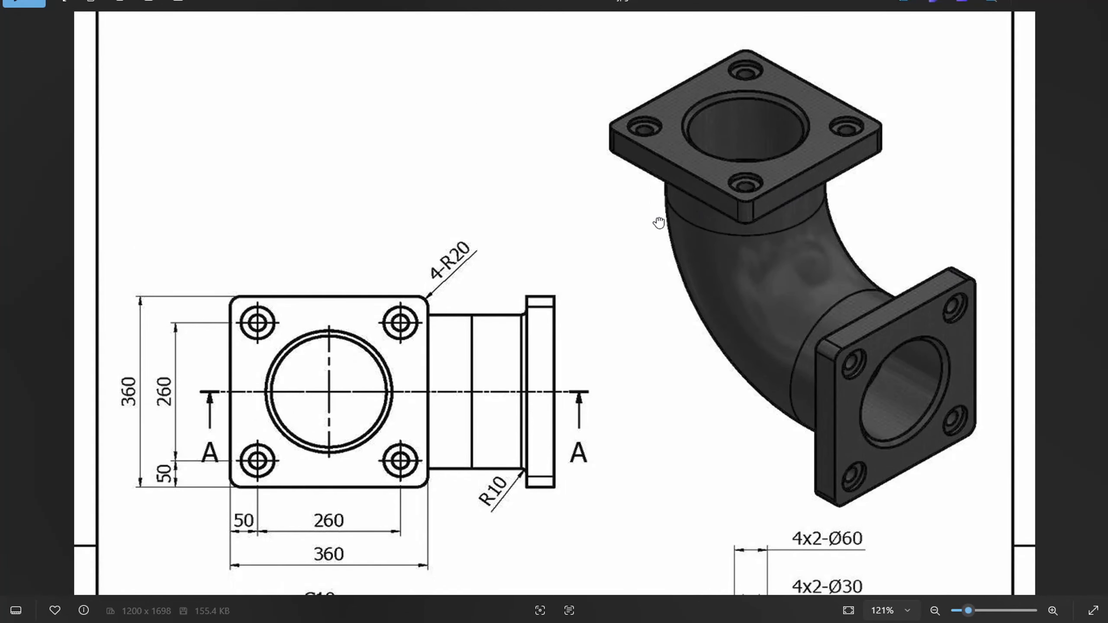
left_click_drag(628, 308, 616, 238)
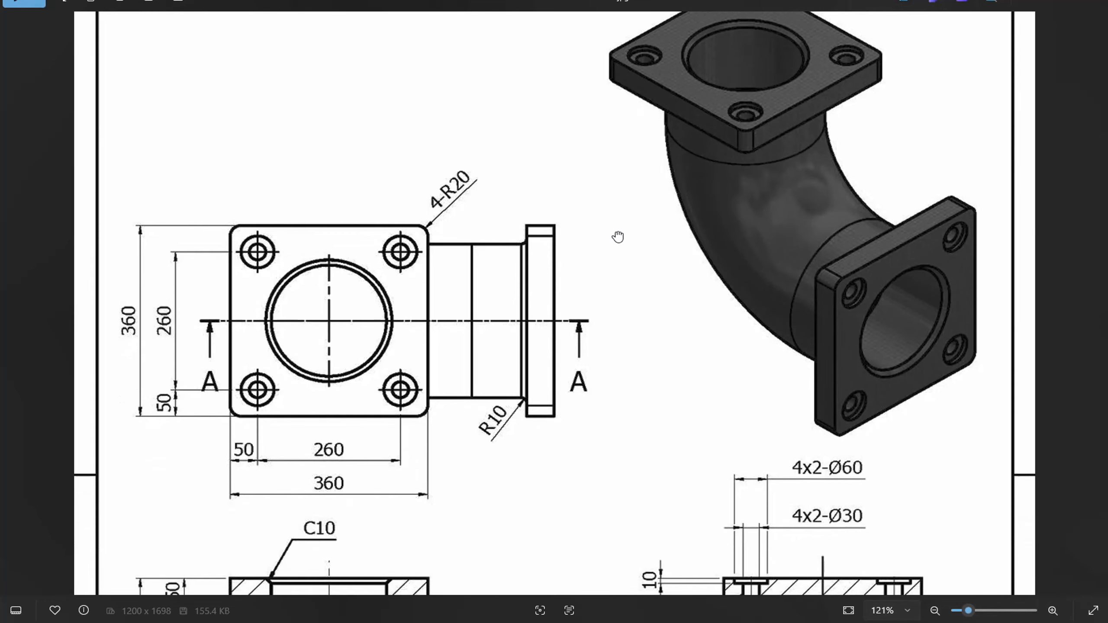
left_click_drag(610, 307, 611, 264)
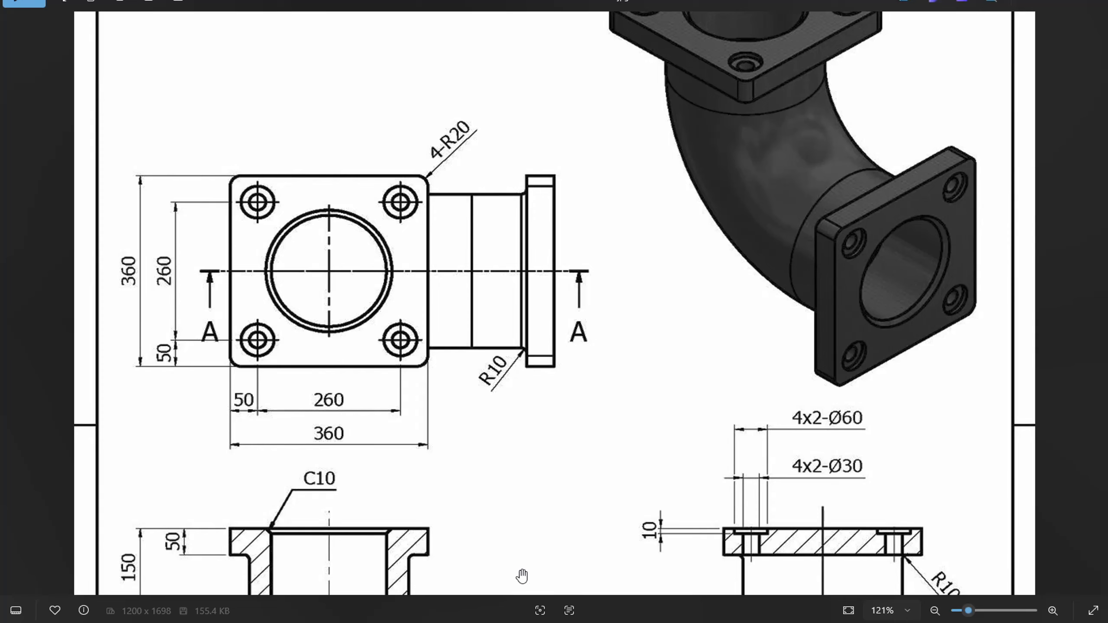
mouse_move(562, 622)
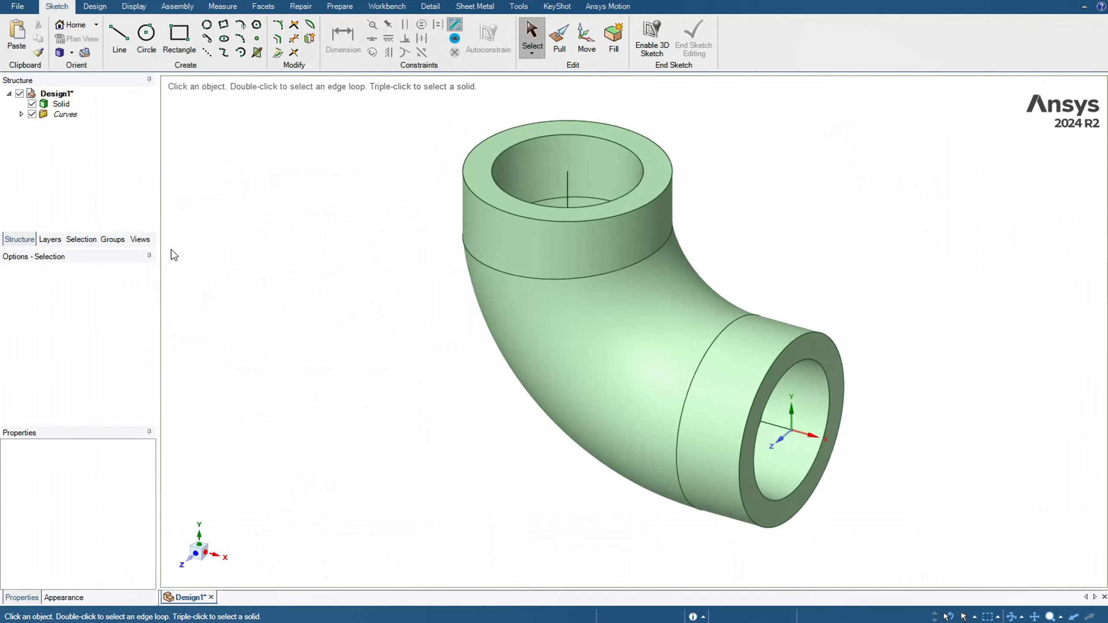
Start a new sketch on the elbow's upper ring-shaped end face, seen from the top.
left_click(202, 538)
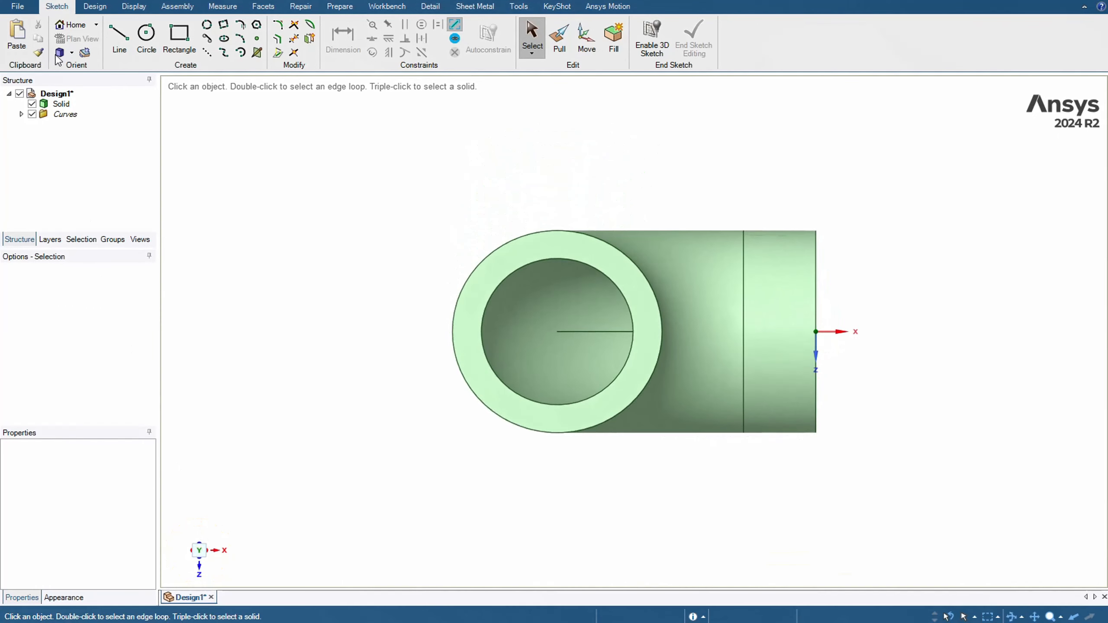
left_click(101, 8)
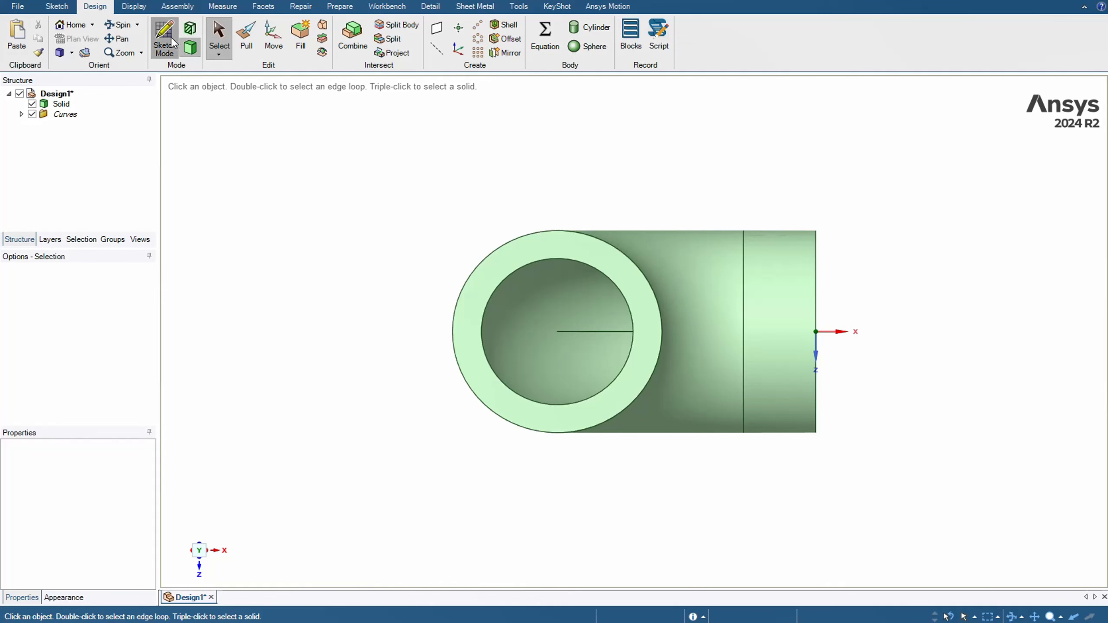
left_click(173, 36)
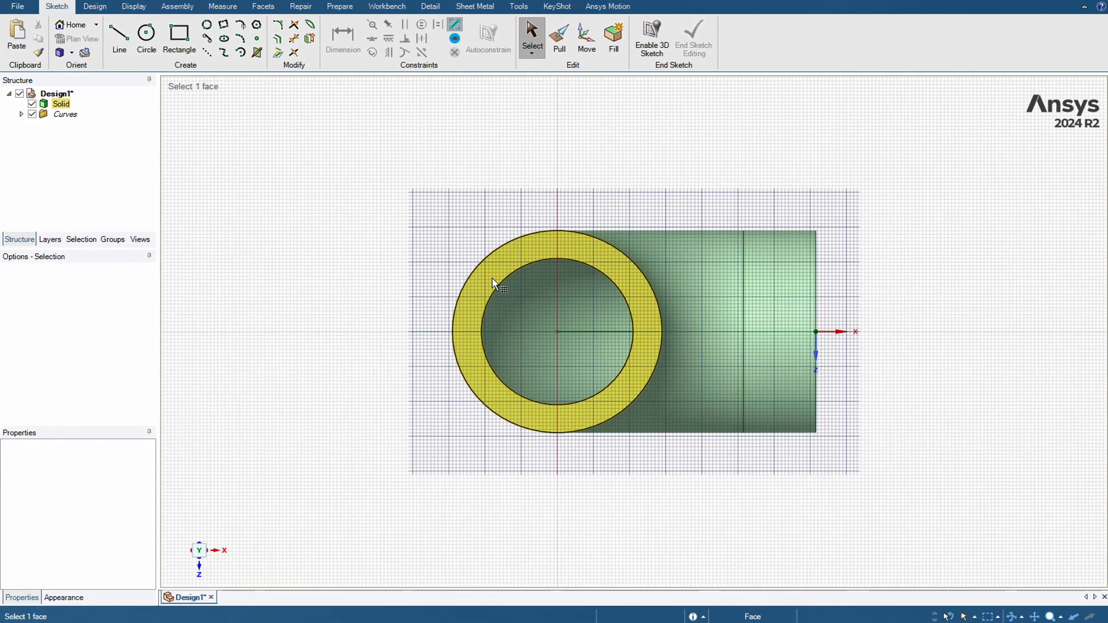
left_click(491, 279)
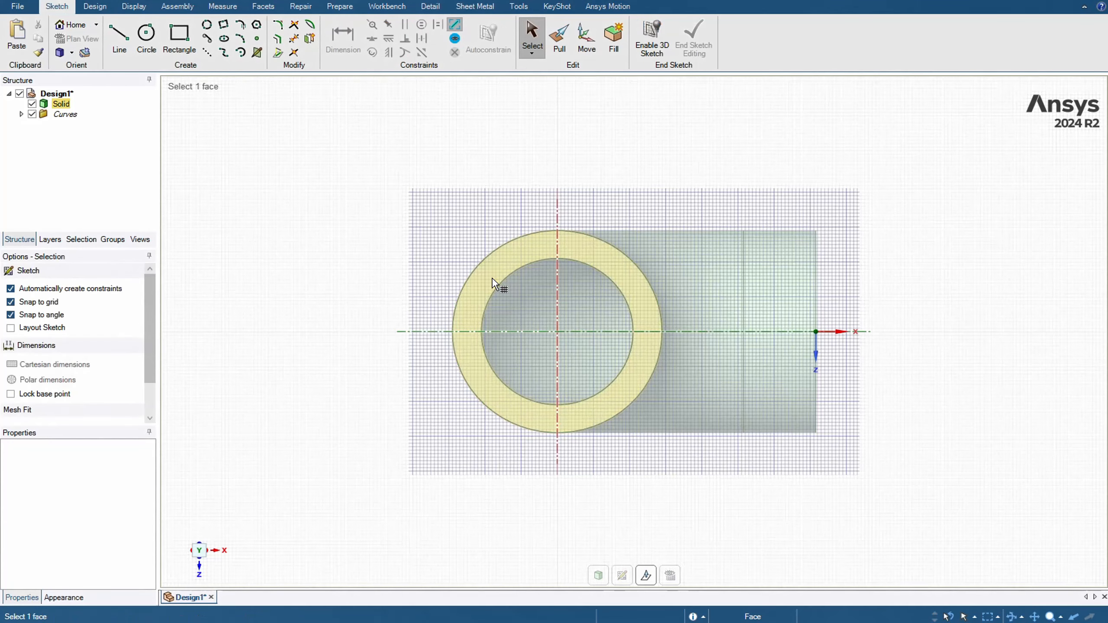
Sketch a rectangle enclosing the circular pipe end as the flange outline.
left_click(185, 36)
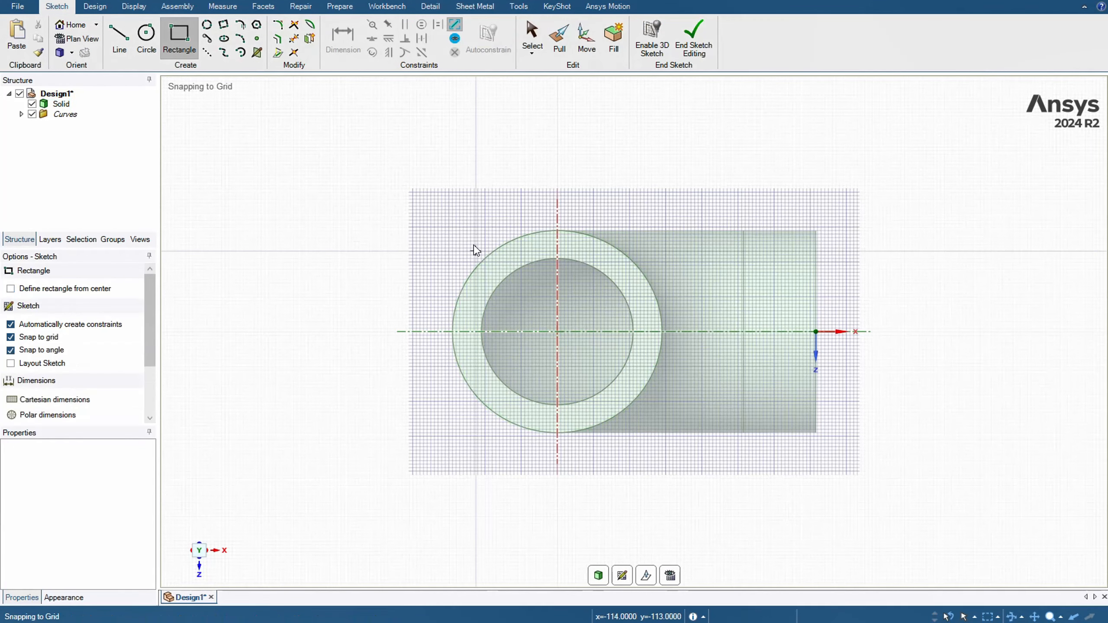
left_click(451, 226)
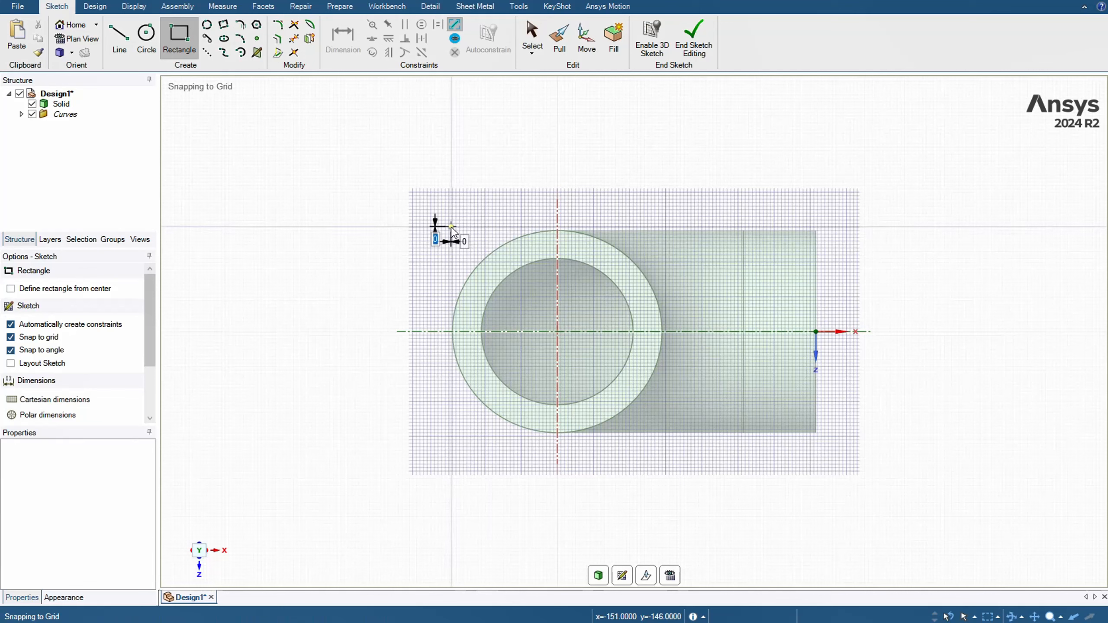
left_click(676, 442)
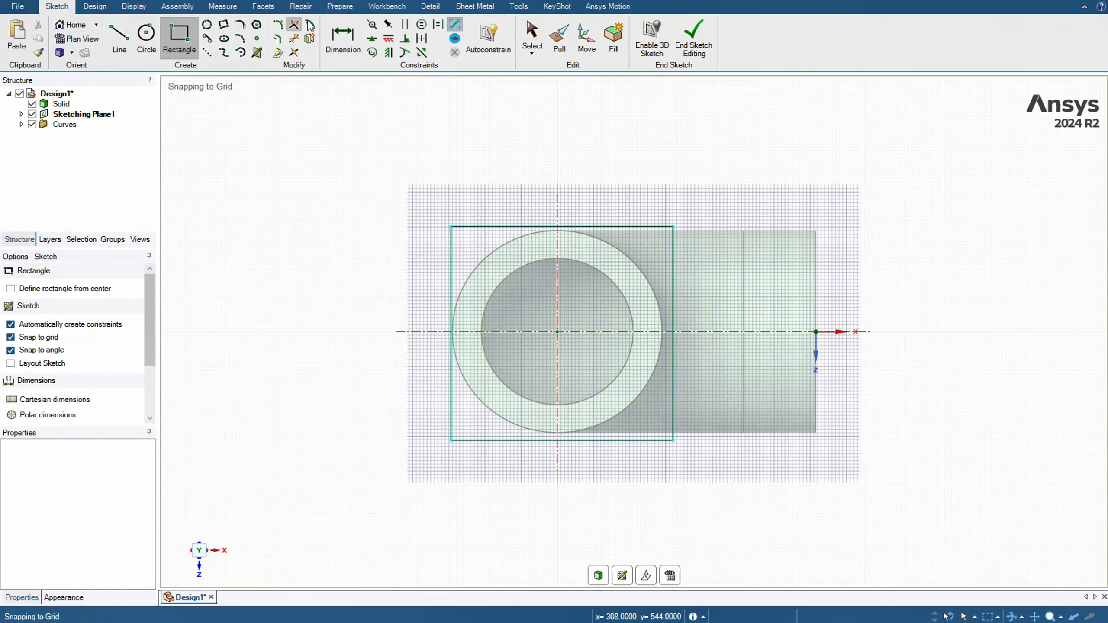
Centre the flange rectangle on the pipe by constraining opposite sides to be equidistant from the pipe's centre point.
left_click(421, 39)
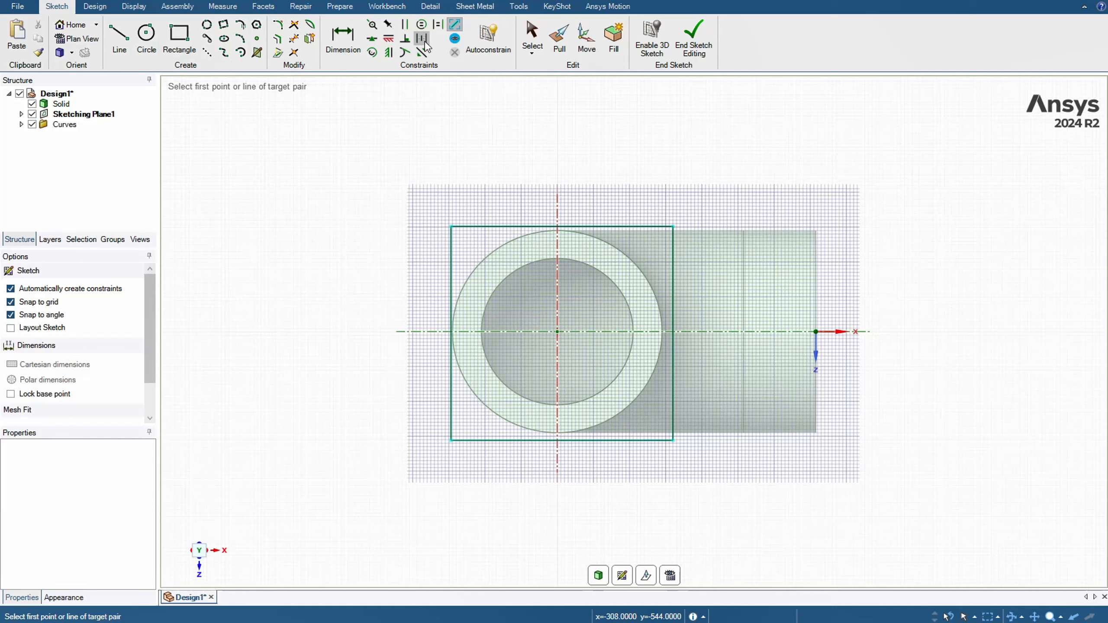
left_click(557, 331)
left_click(451, 323)
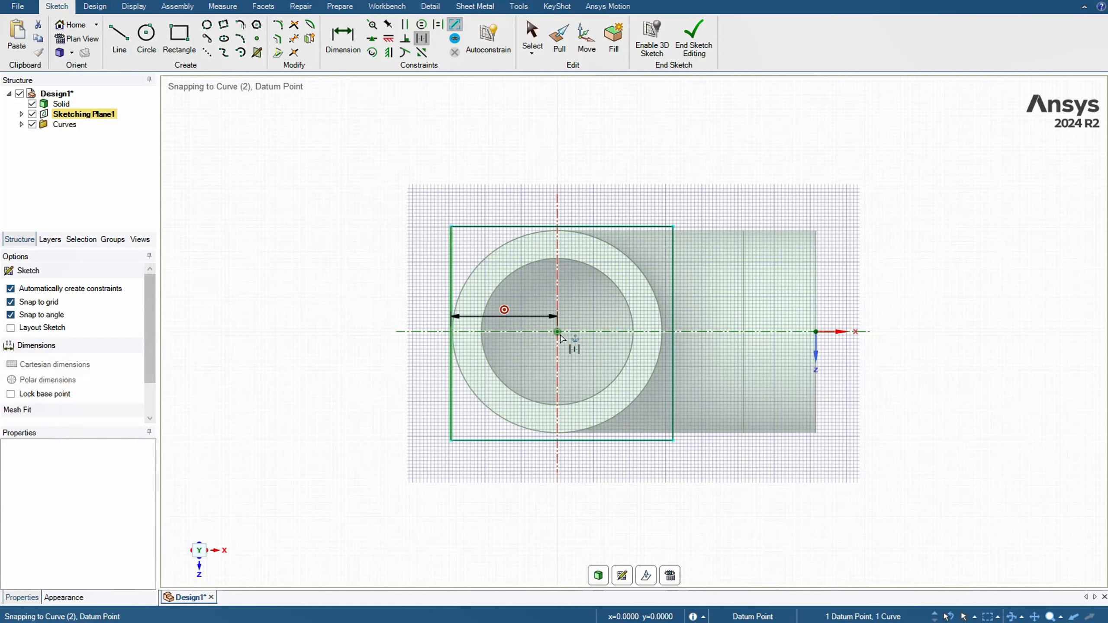
left_click(557, 334)
left_click(673, 339)
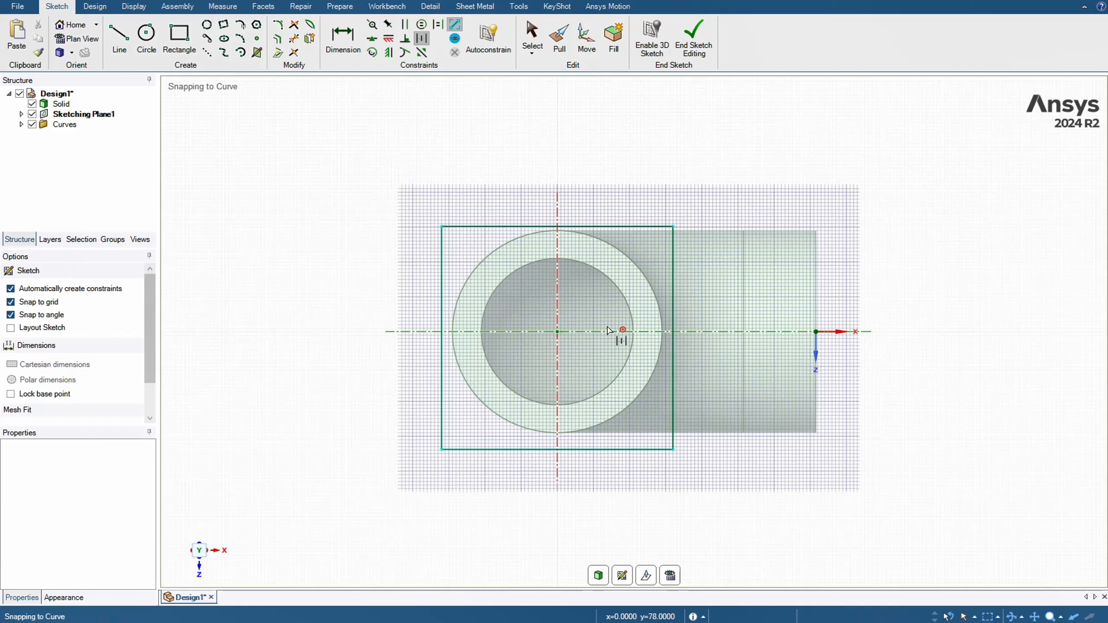
left_click(557, 331)
left_click(573, 227)
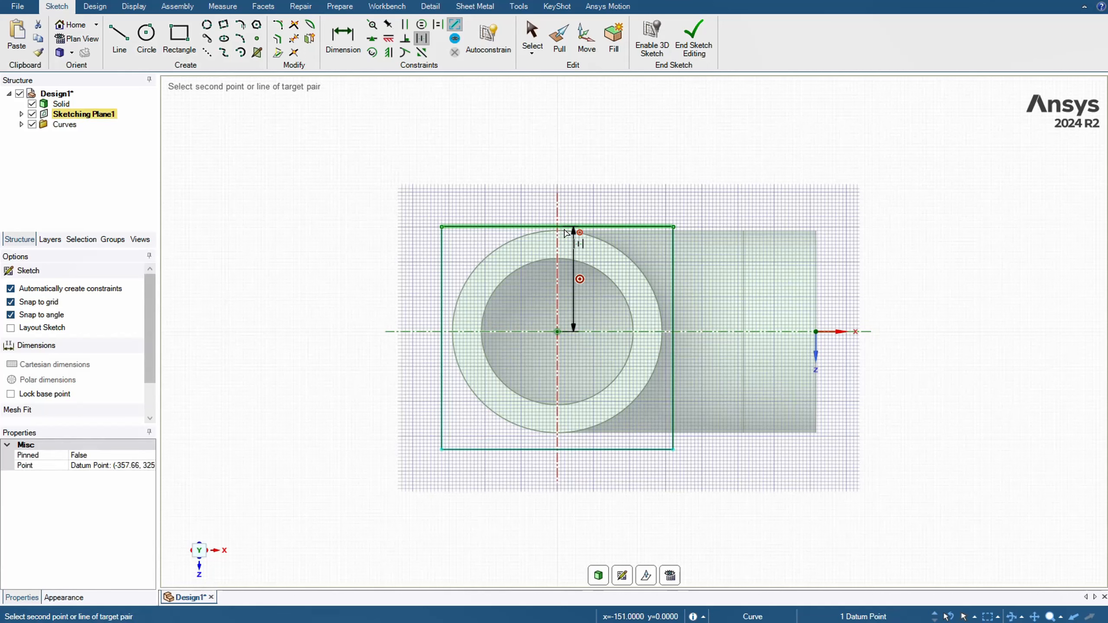
left_click(558, 331)
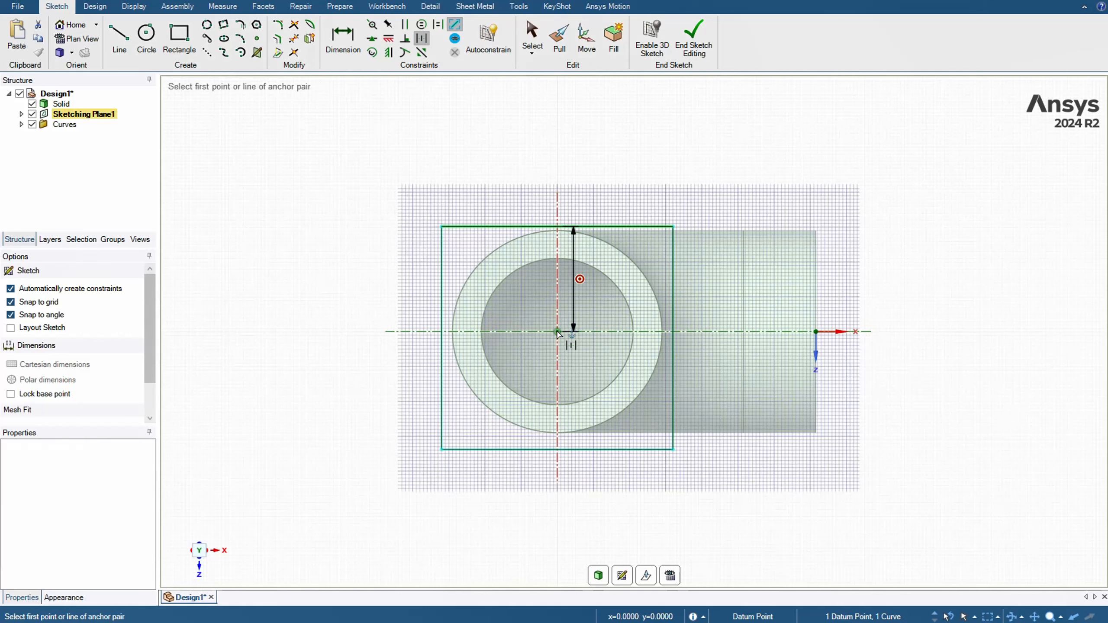
left_click(553, 453)
Dimension the flange rectangle's vertical side and set it to 360 mm, then check the horizontal side's length without placing a dimension.
key("d")
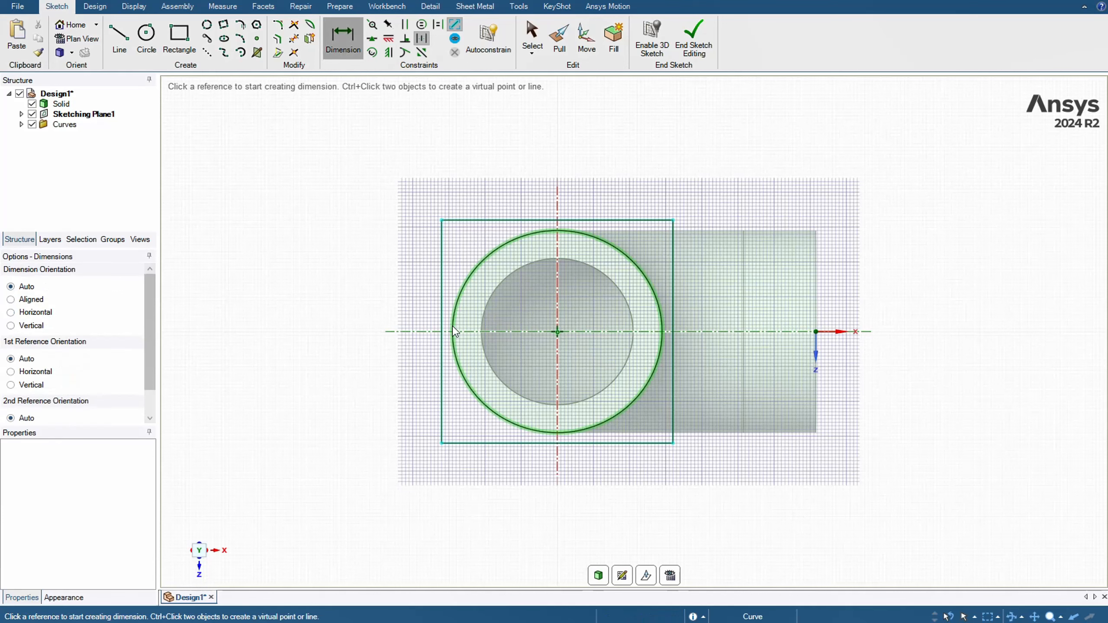
left_click(441, 302)
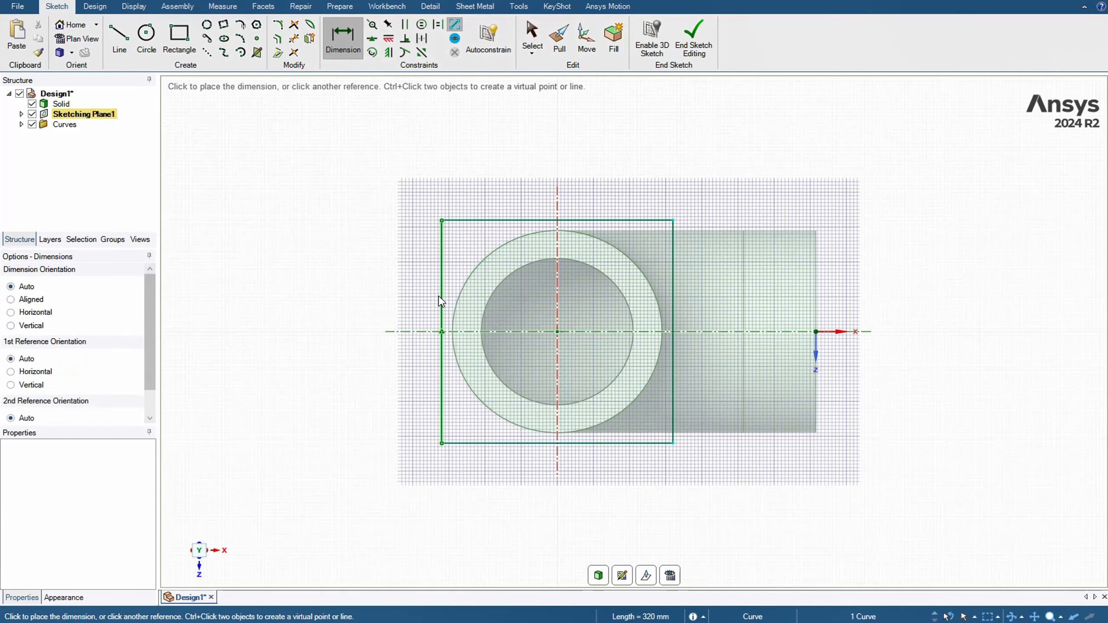
left_click(412, 300)
double_click(408, 302)
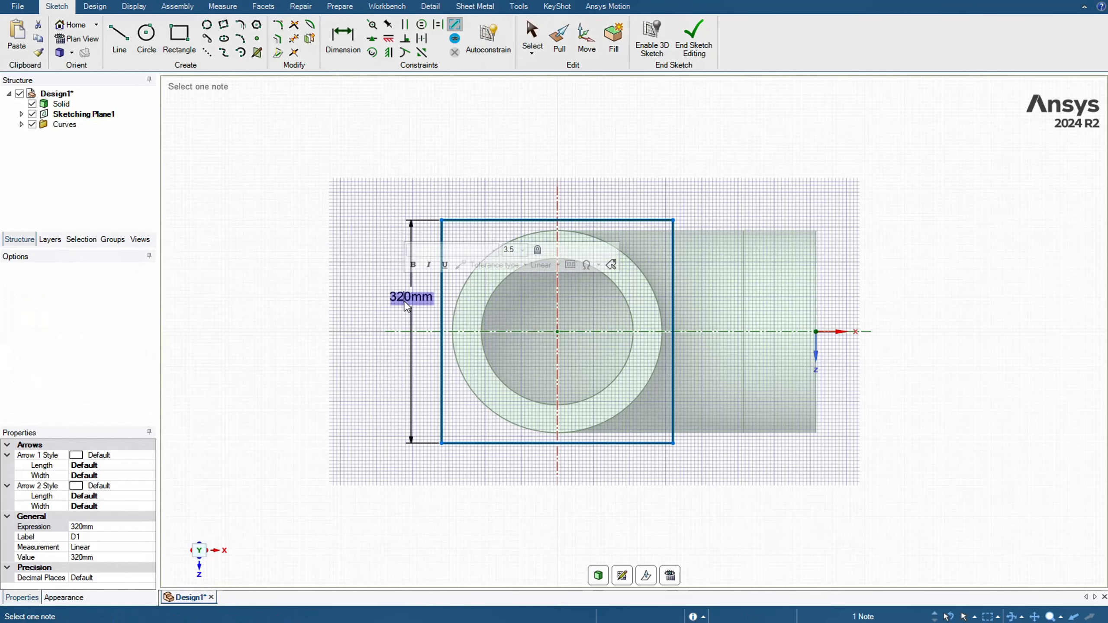
type("360")
key("Return")
key("d")
left_click(513, 206)
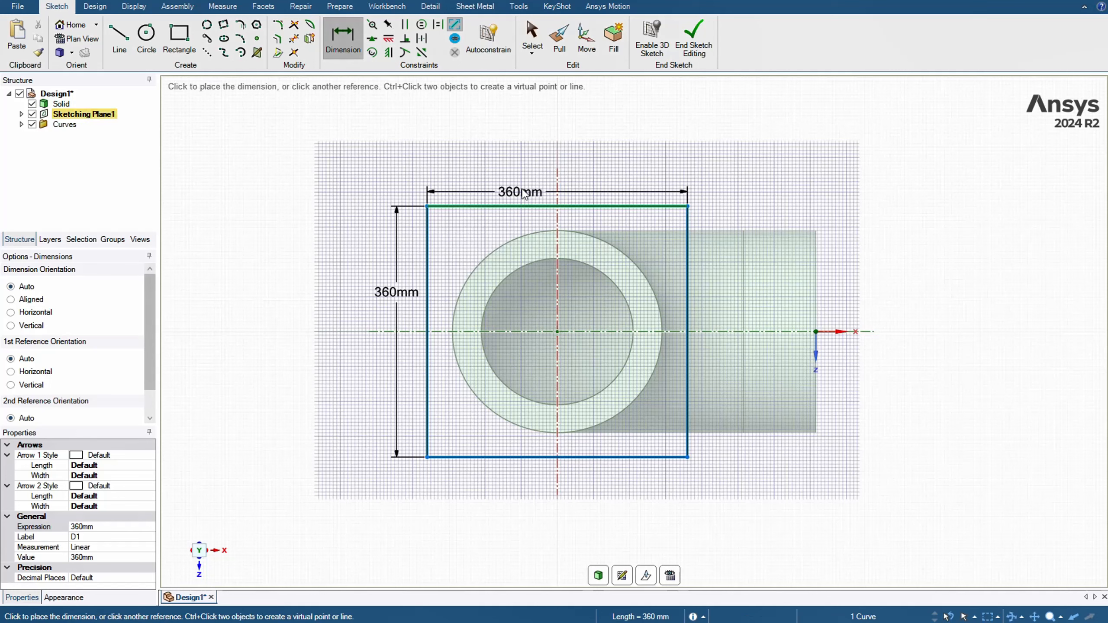
key("Escape")
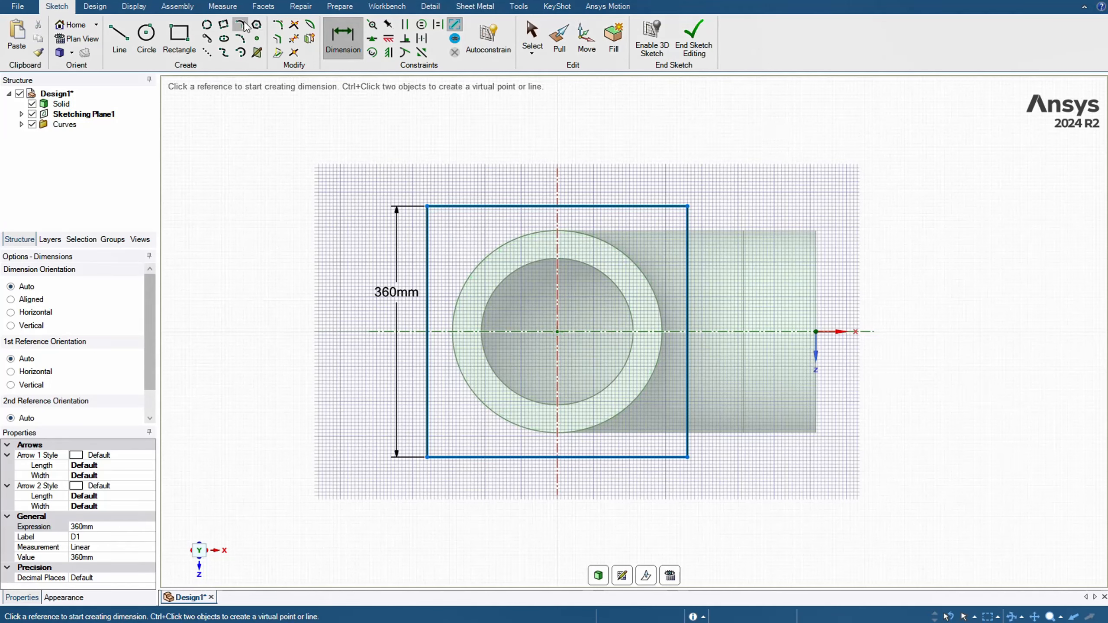
Round all four corners of the square flange outline with a 20 mm radius.
left_click(277, 24)
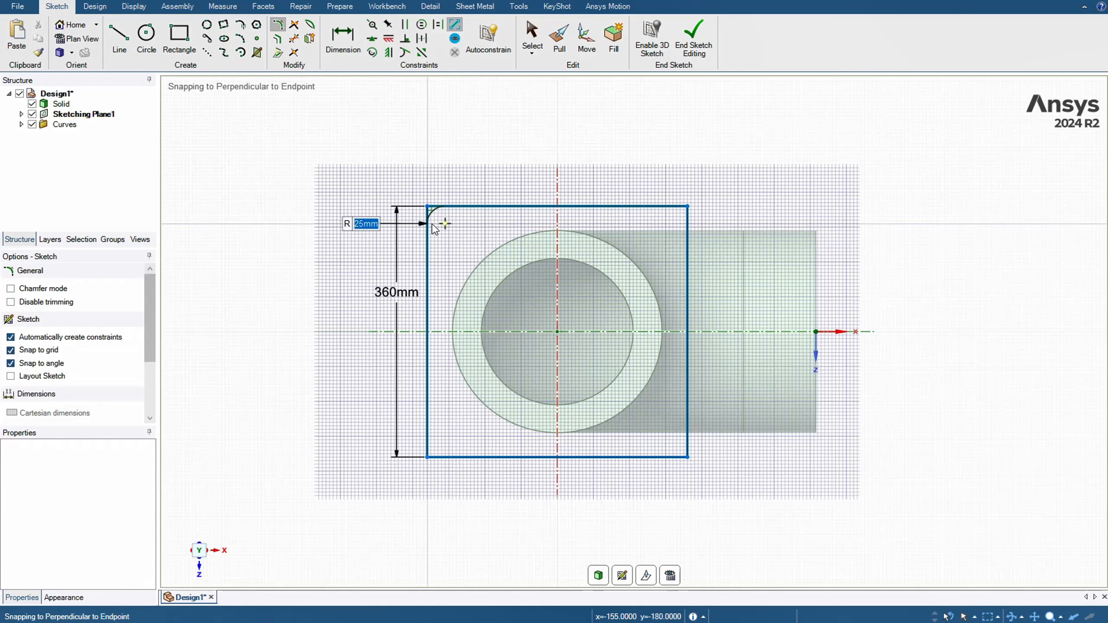
left_click(434, 226)
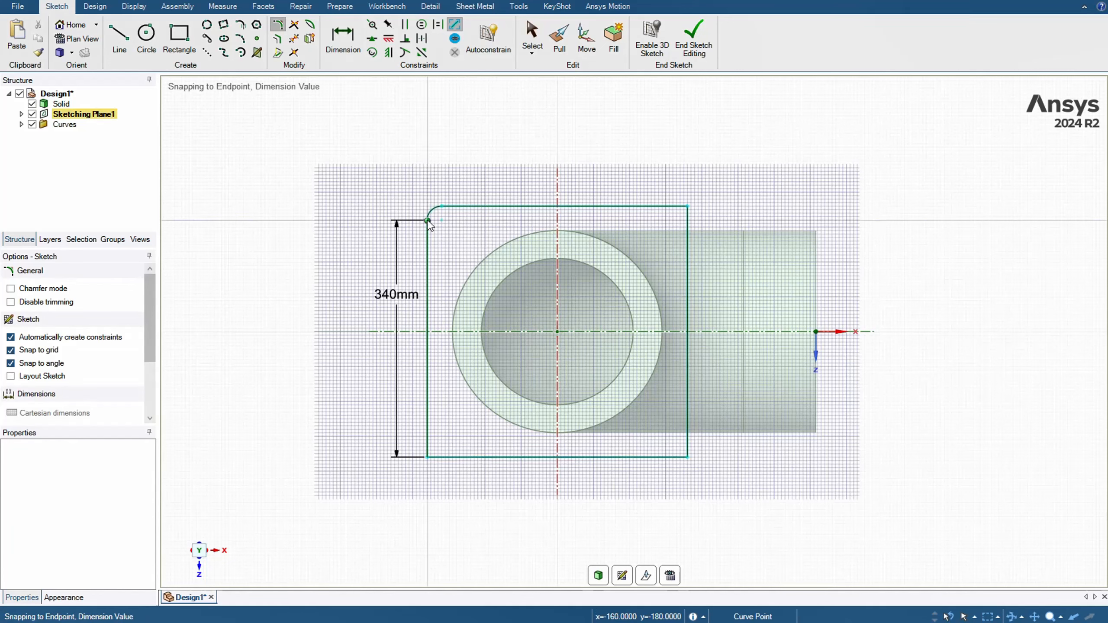
left_click(672, 209)
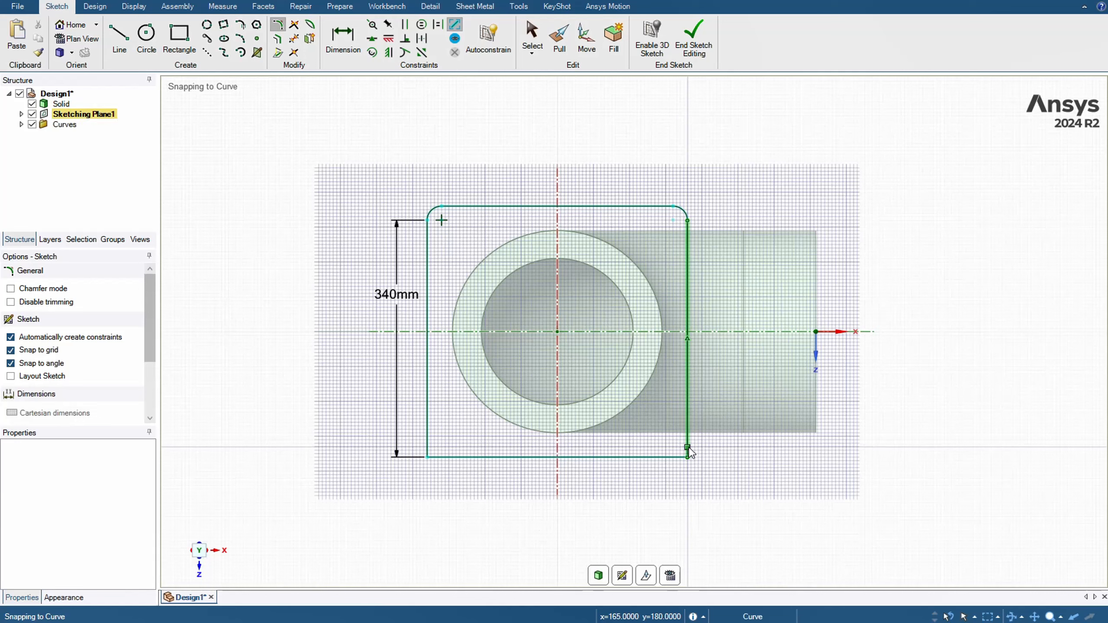
left_click(674, 455)
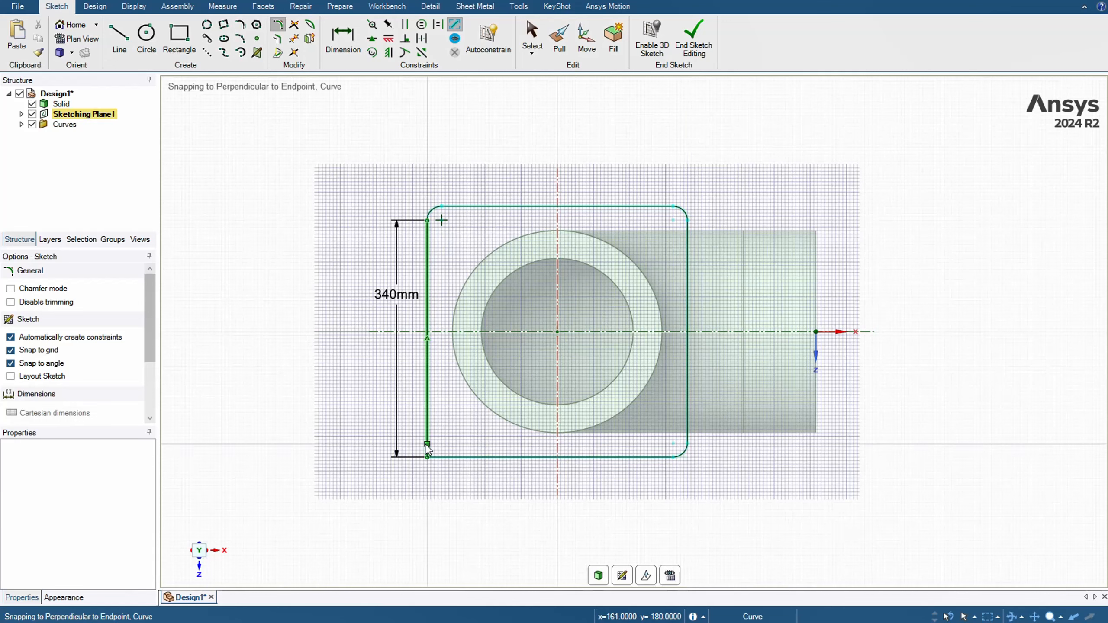
left_click(441, 459)
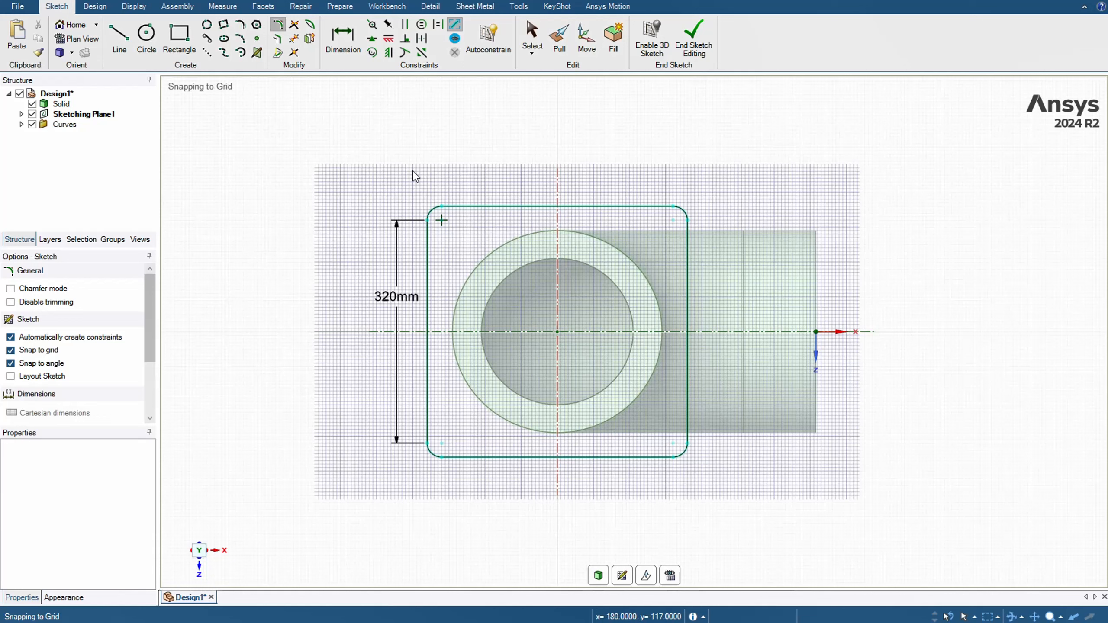
Sketch a circle centred on the pipe axis that coincides with the pipe's inner bore edge.
left_click(147, 38)
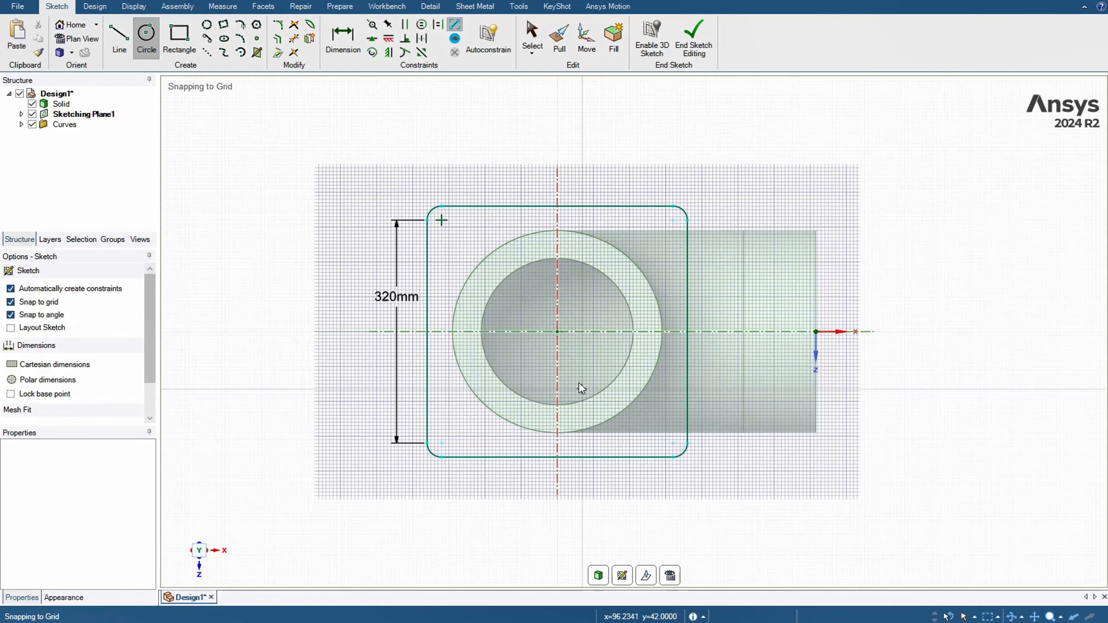
left_click(557, 331)
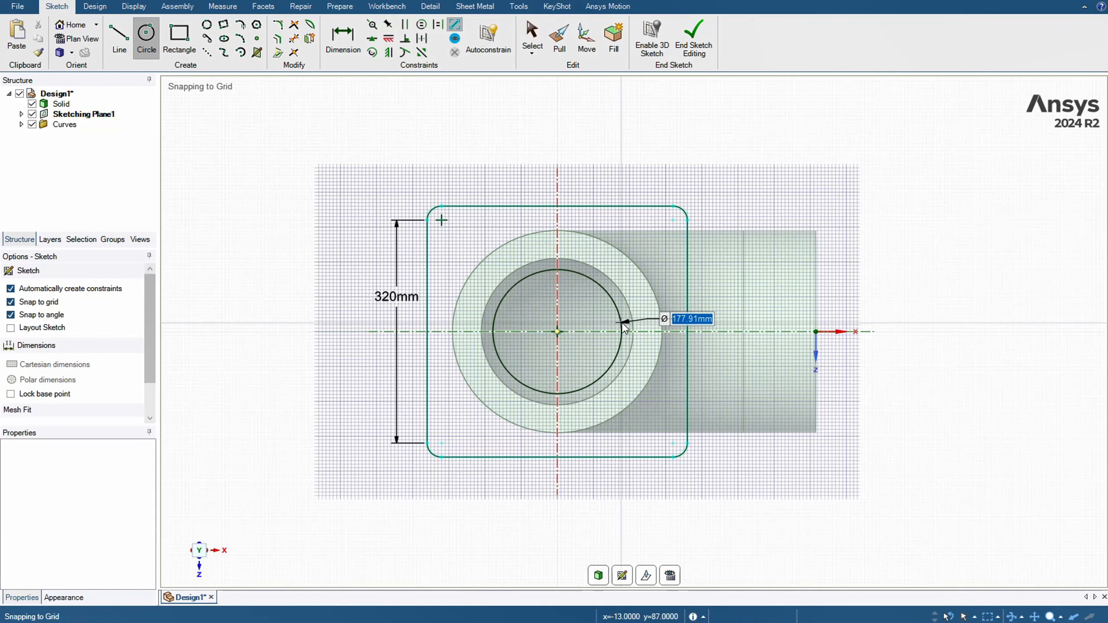
left_click(634, 327)
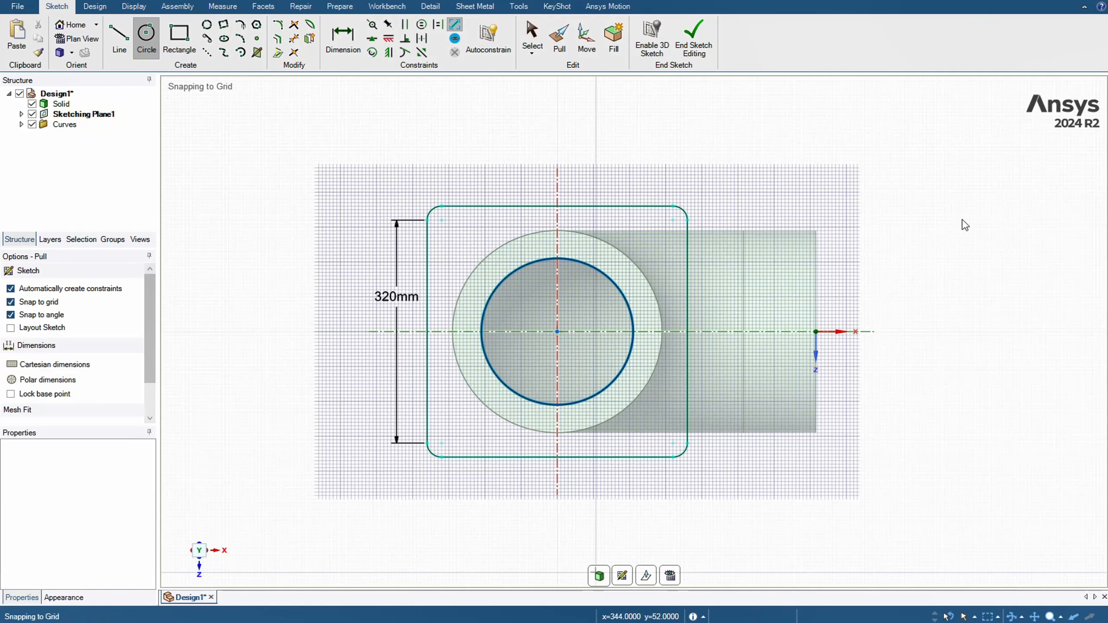
Finish the sketch and pull the flange face together with the pipe's ring face 50 mm upward.
key("p")
middle_click_drag(985, 385, 968, 264)
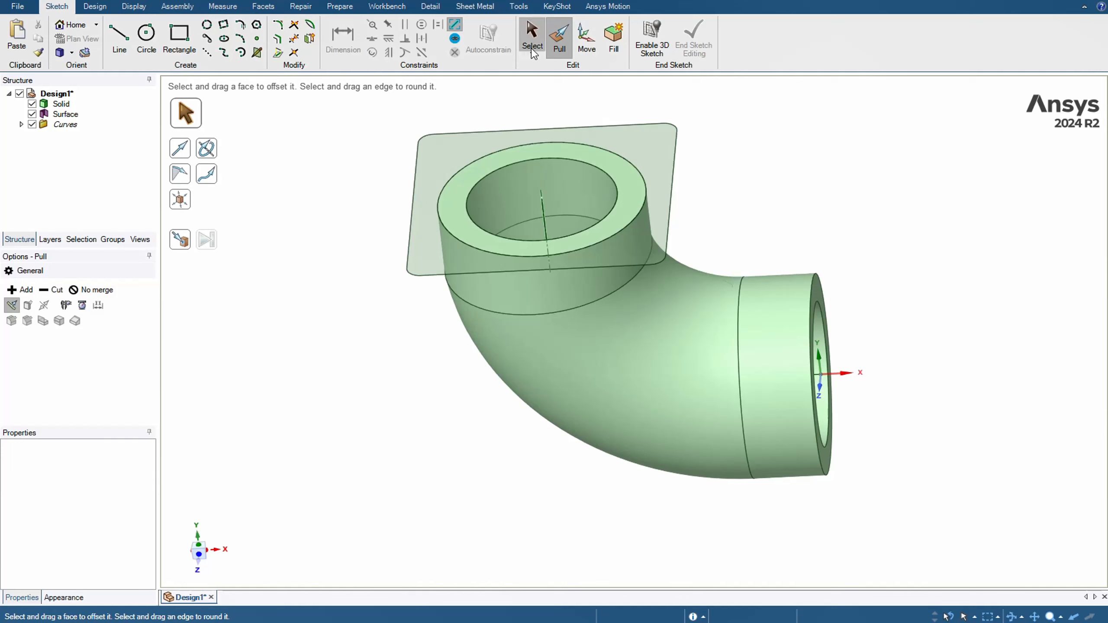
left_click(670, 200)
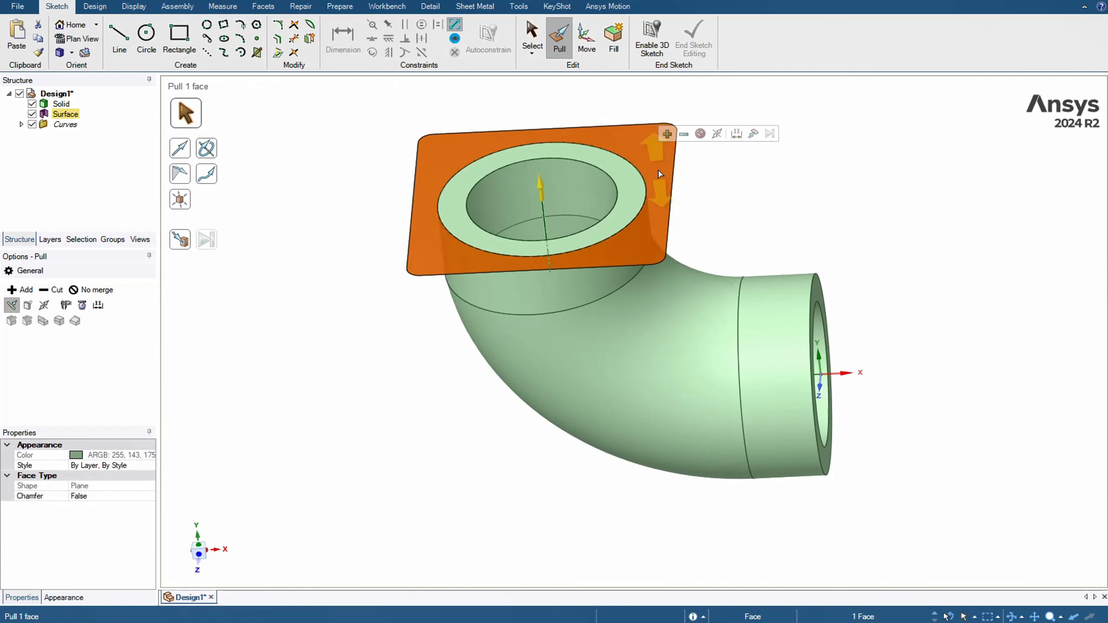
left_click(636, 204, "ctrl")
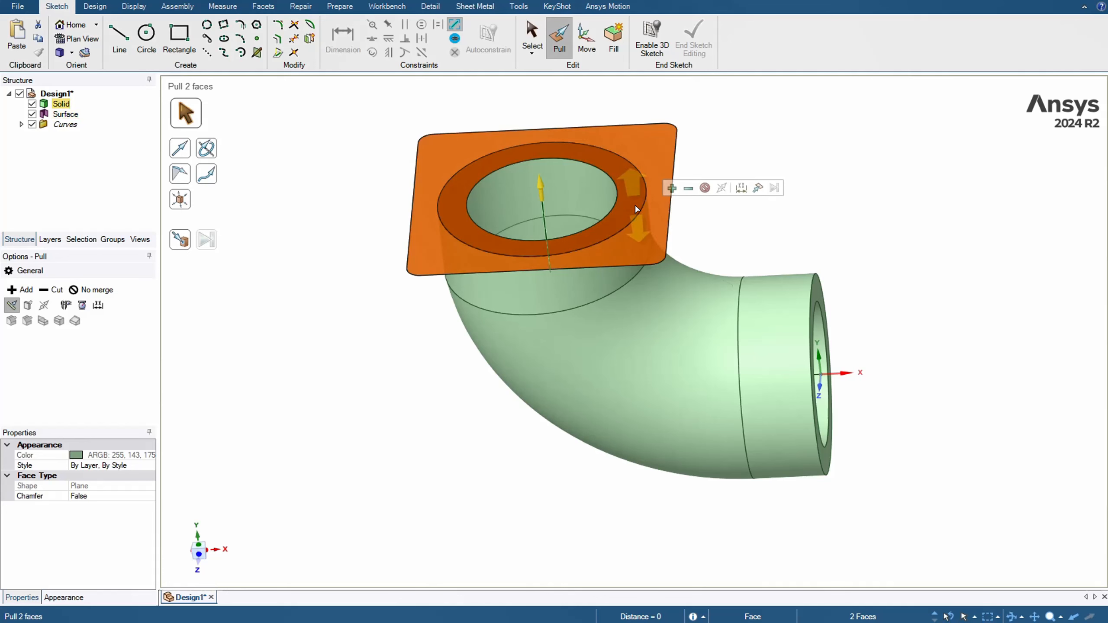
left_click_drag(637, 207, 629, 179)
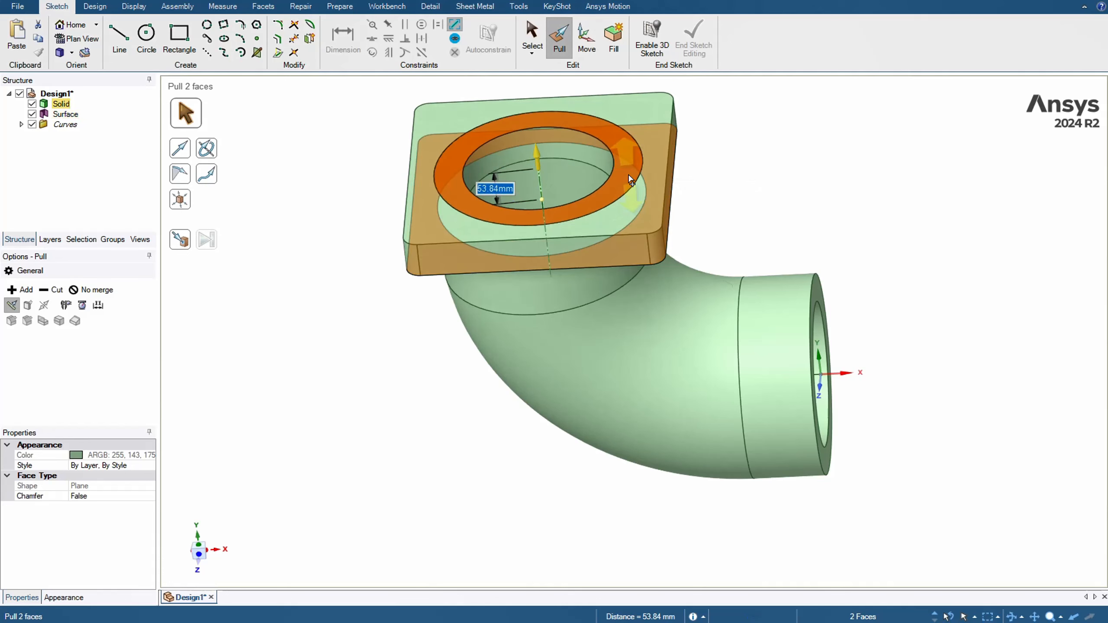
type("50")
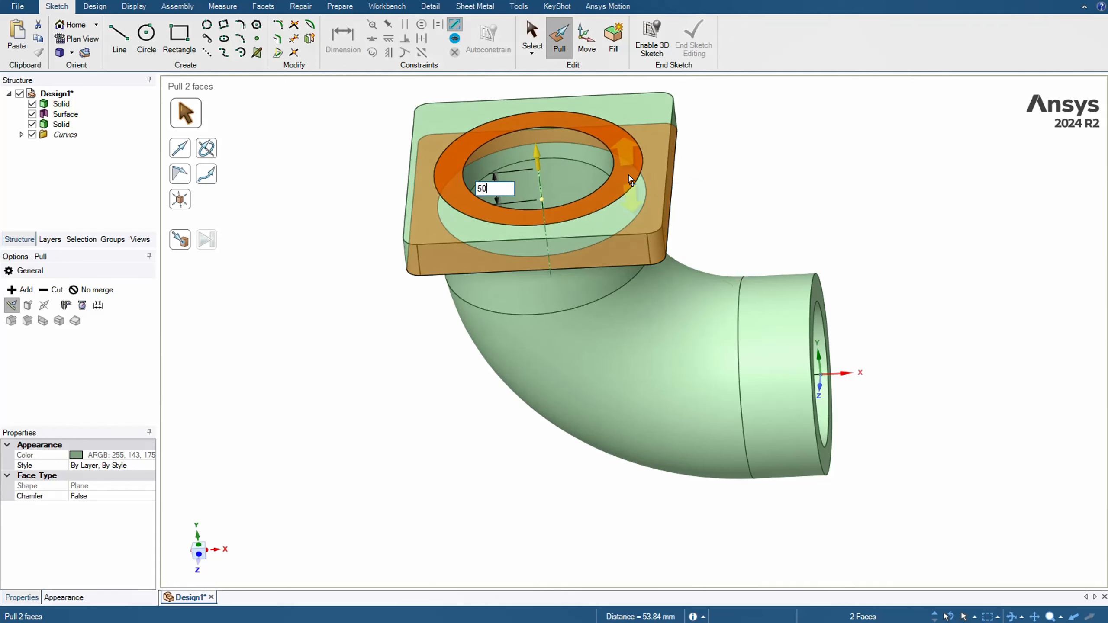
key("Return")
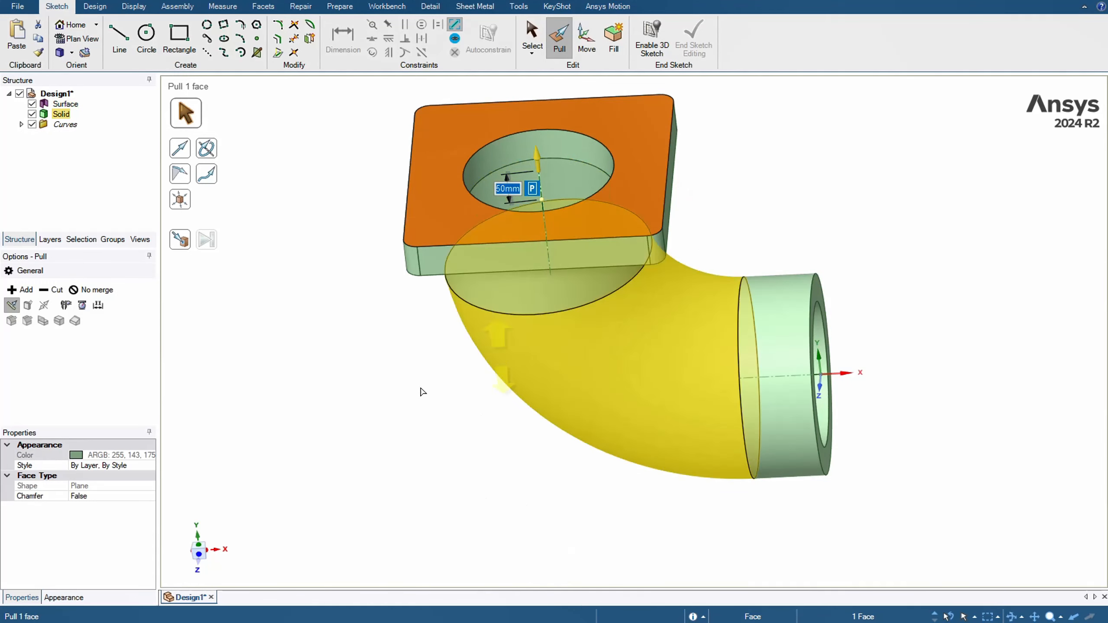
Inspect the new flange, then switch to the technical drawing and examine the section view's flange thickness and bore-edge chamfer.
mouse_move(420, 389)
middle_mouse_down()
mouse_move(445, 475)
mouse_move(435, 427)
mouse_move(403, 388)
middle_mouse_up()
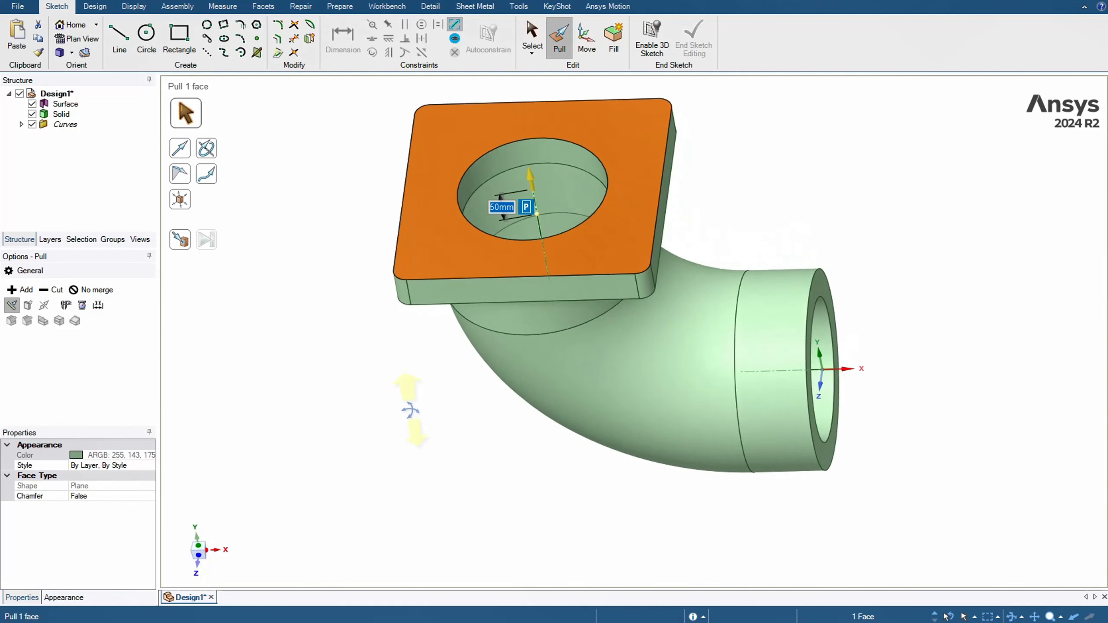
middle_click_drag(878, 238, 837, 186)
left_click(814, 261)
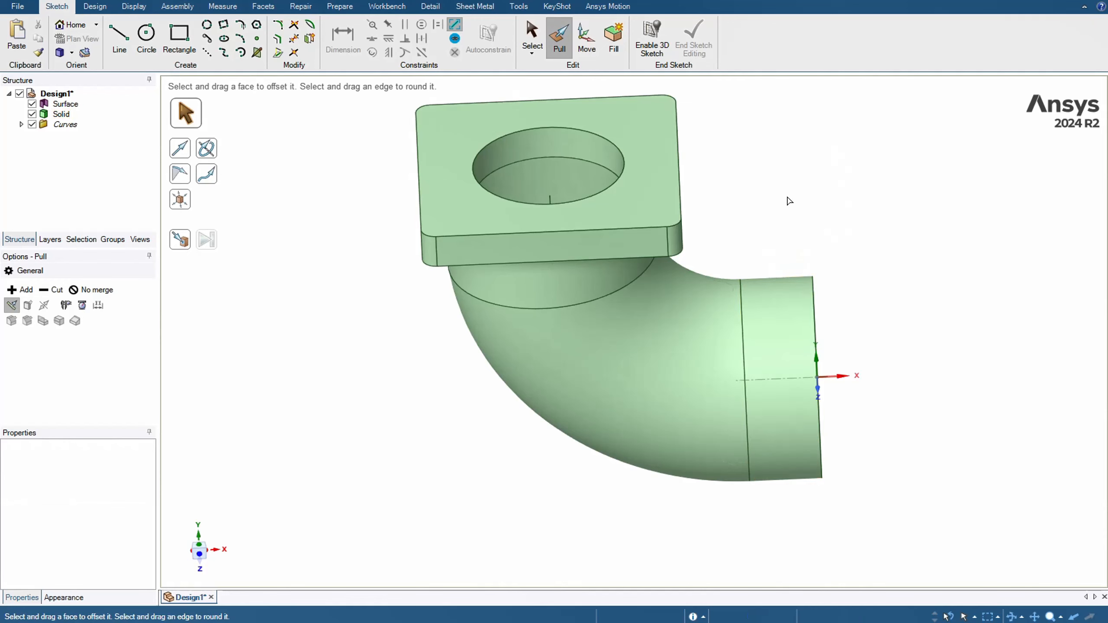
middle_click_drag(732, 170, 766, 223)
key("alt+Tab")
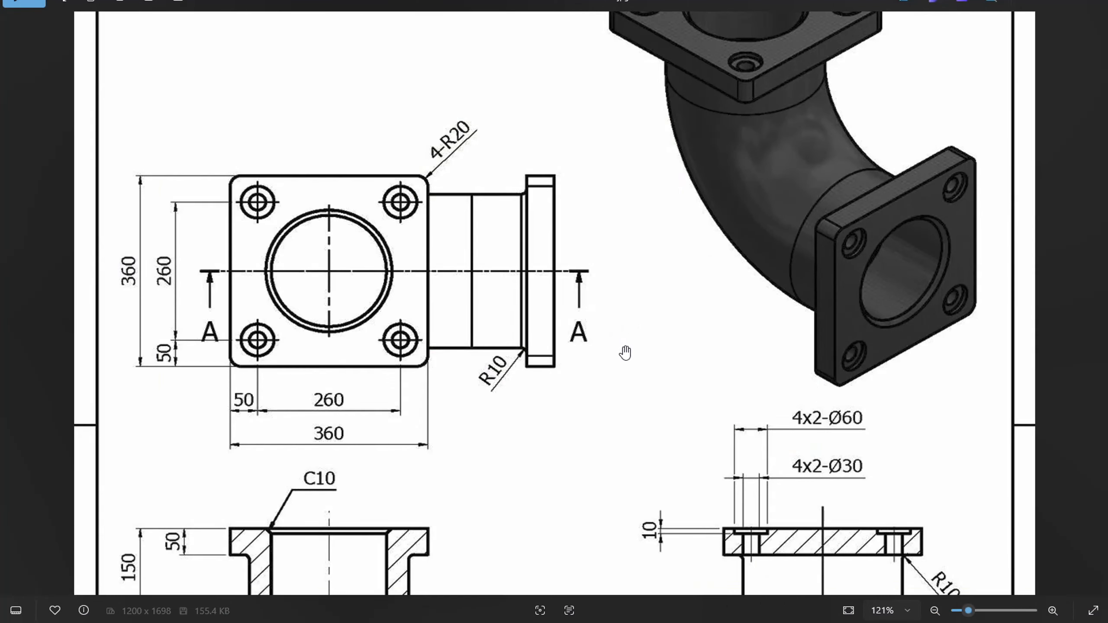
mouse_move(587, 356)
left_mouse_down()
mouse_move(598, 285)
mouse_move(635, 248)
mouse_move(641, 210)
left_mouse_up()
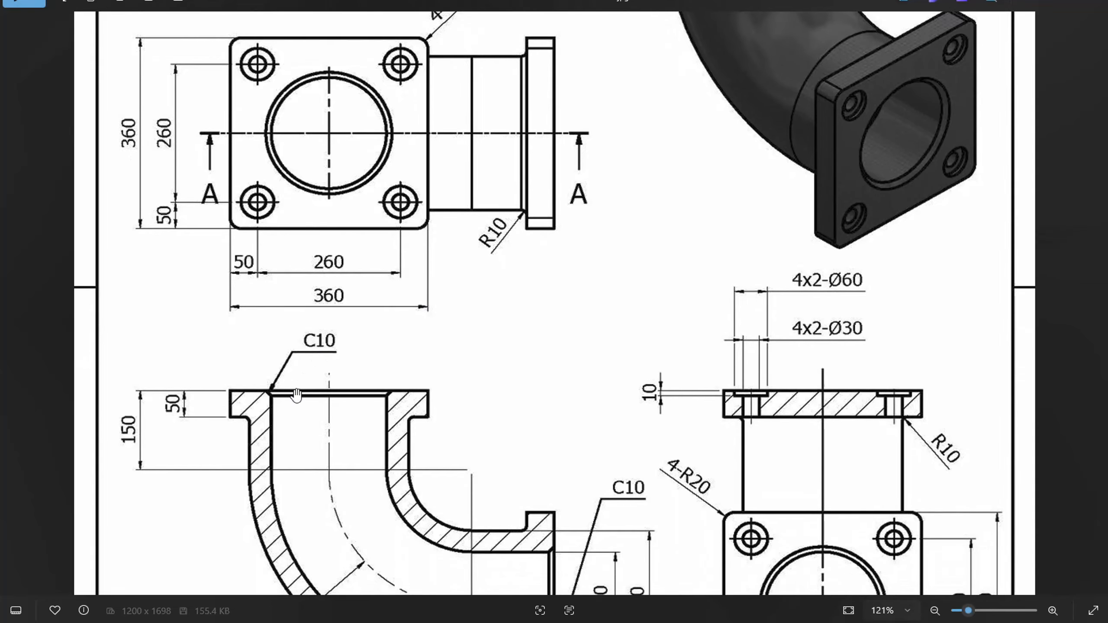
scroll(632, 327, "down", 3)
scroll(804, 255, "down", 1)
scroll(816, 248, "up", 5)
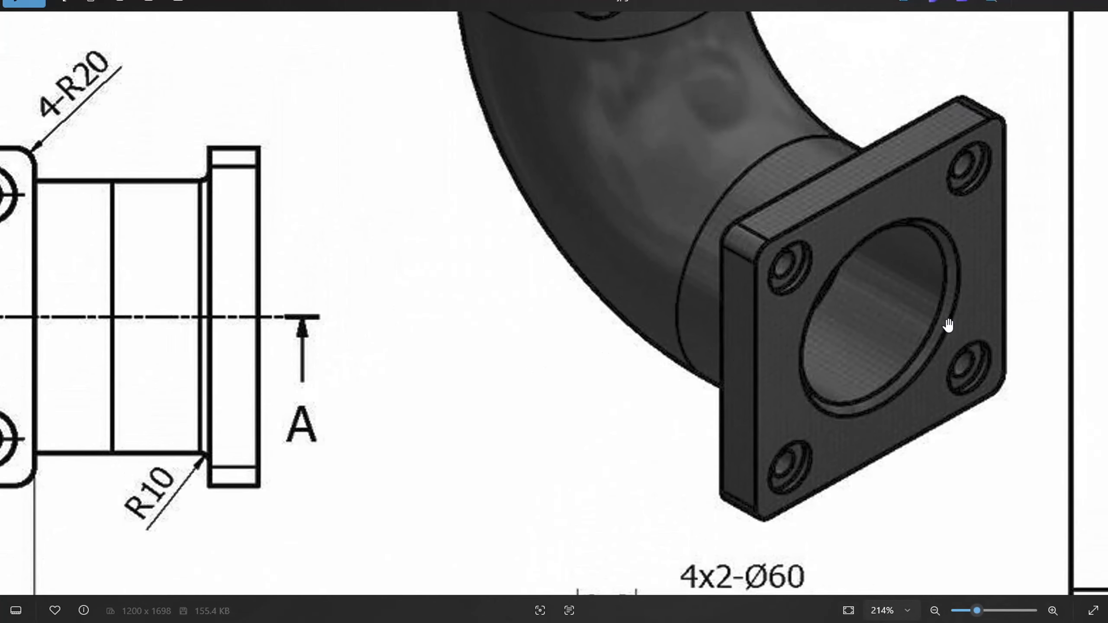
left_click_drag(575, 443, 786, 243)
left_click_drag(413, 497, 517, 381)
left_click_drag(315, 495, 522, 278)
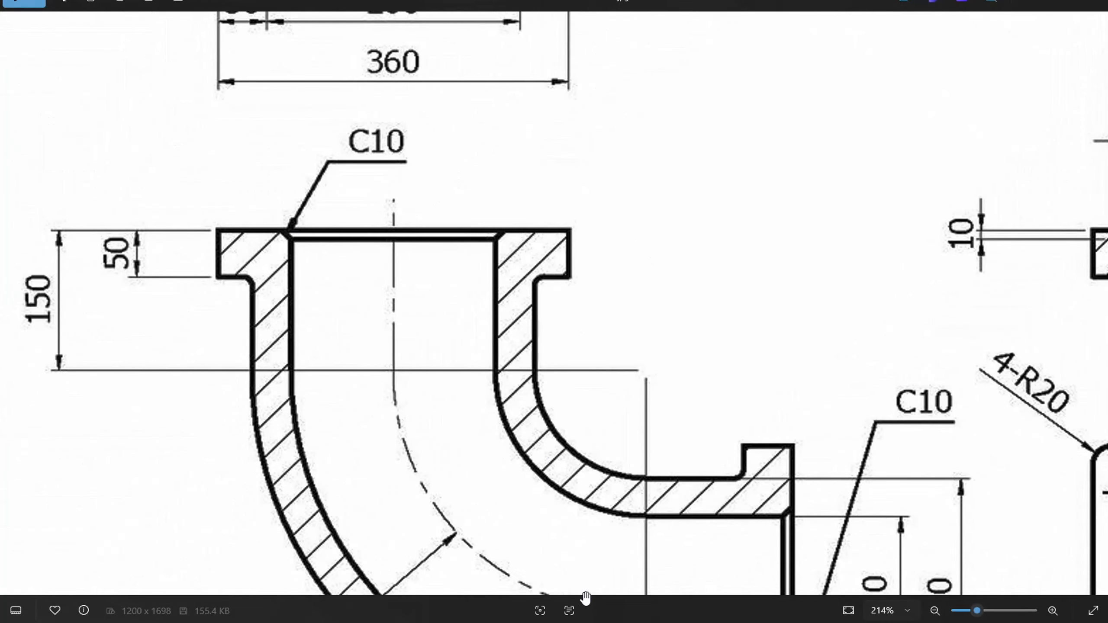
Switch back to the Ansys model and chamfer the square flange's outer bore edge by 10 mm.
left_click(270, 622)
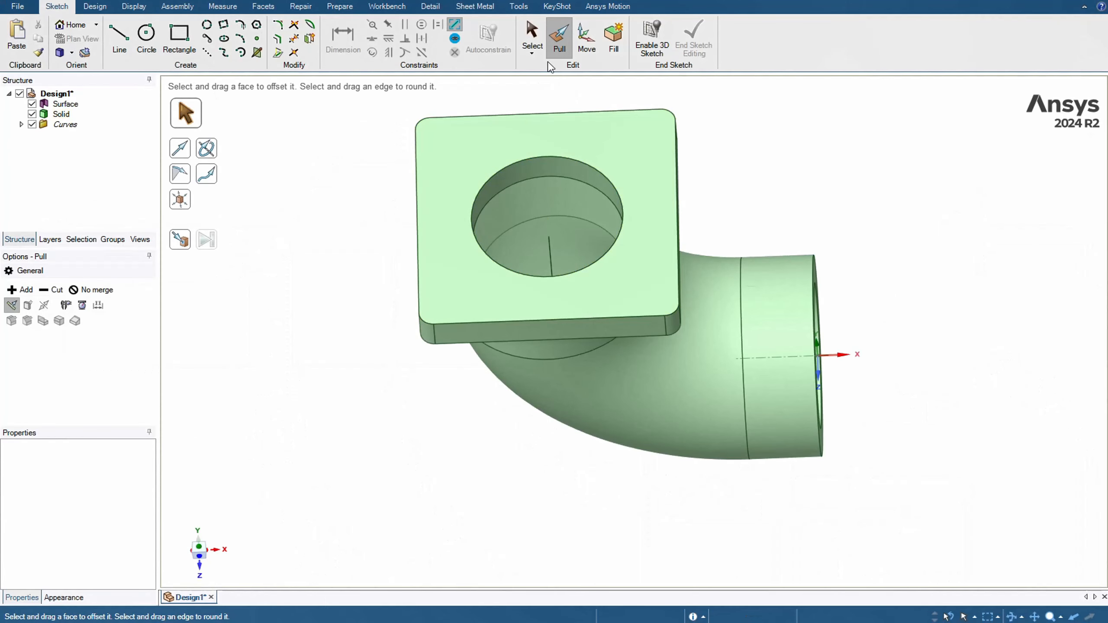
scroll(473, 166, "up", 3)
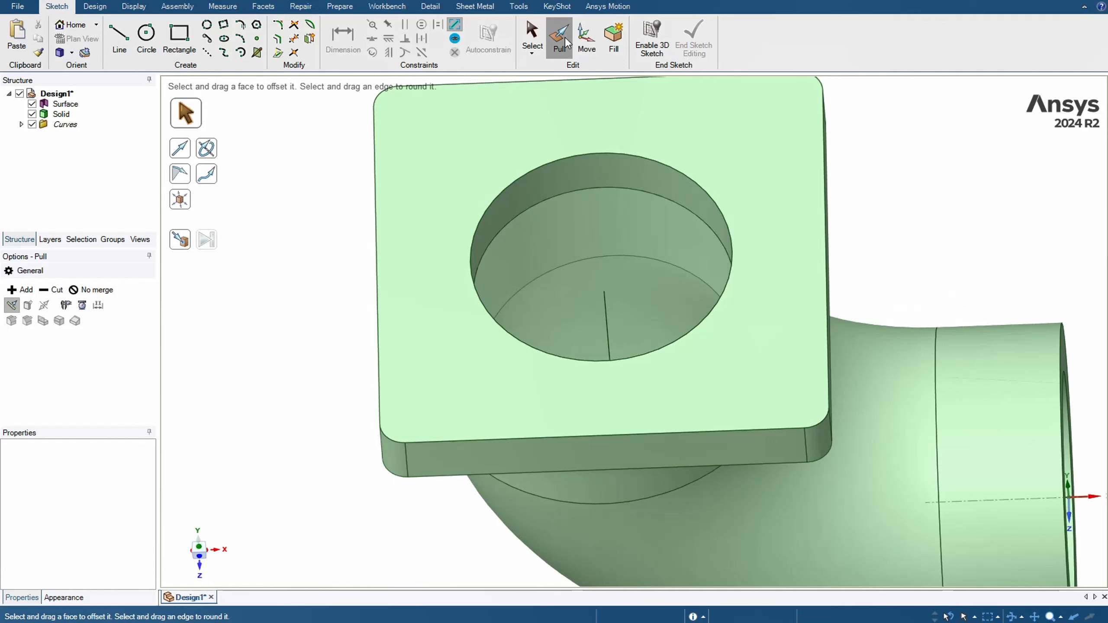
left_click(501, 195)
left_click(500, 199)
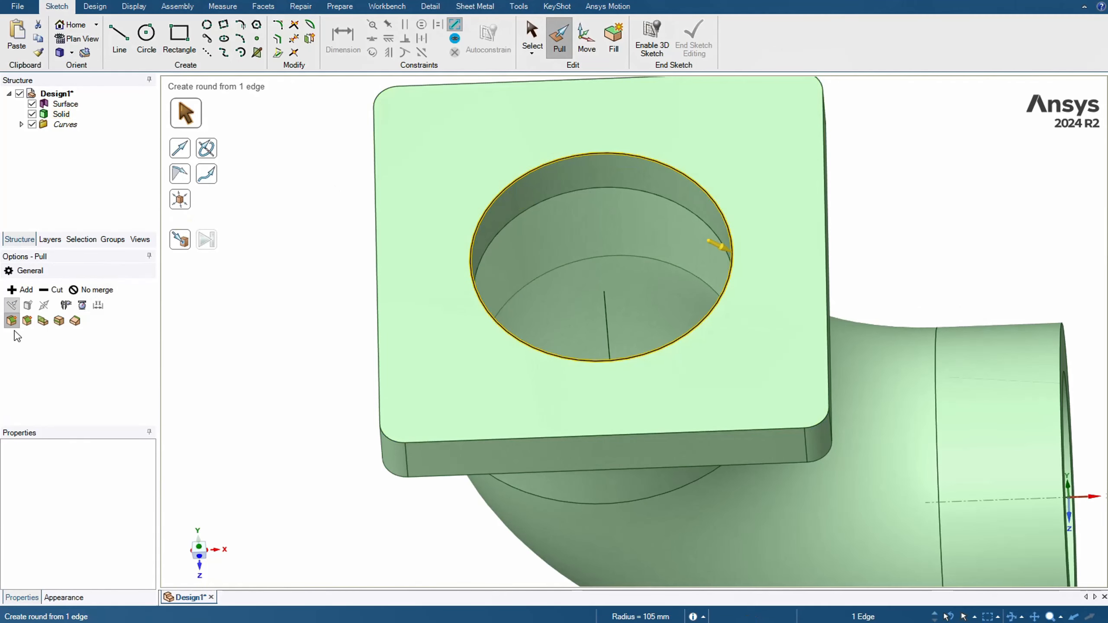
left_click(28, 323)
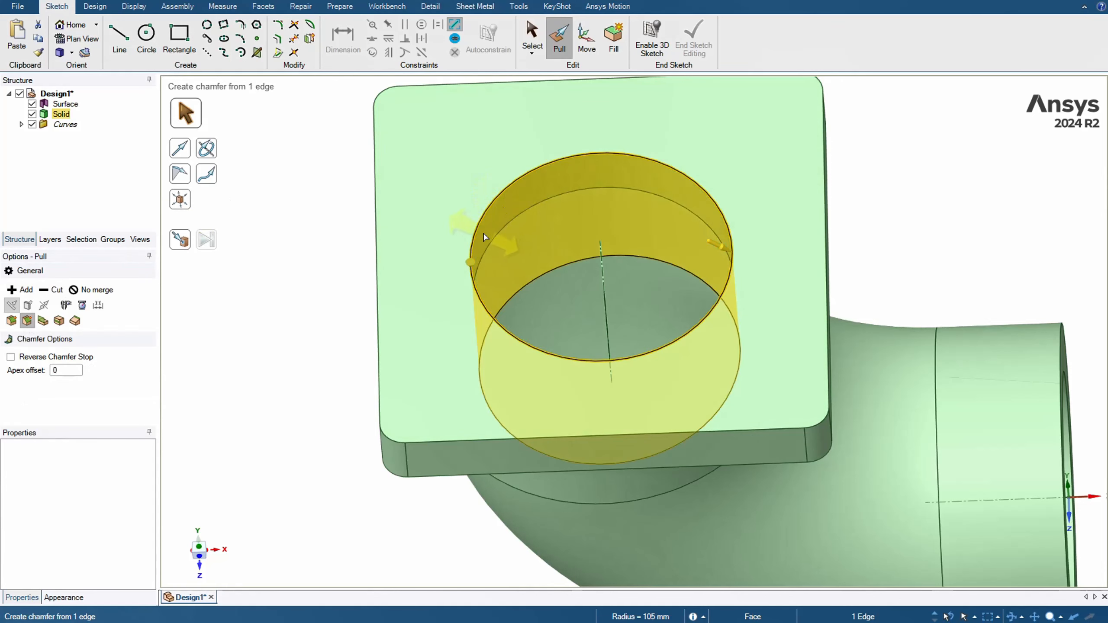
left_click_drag(477, 245, 501, 254)
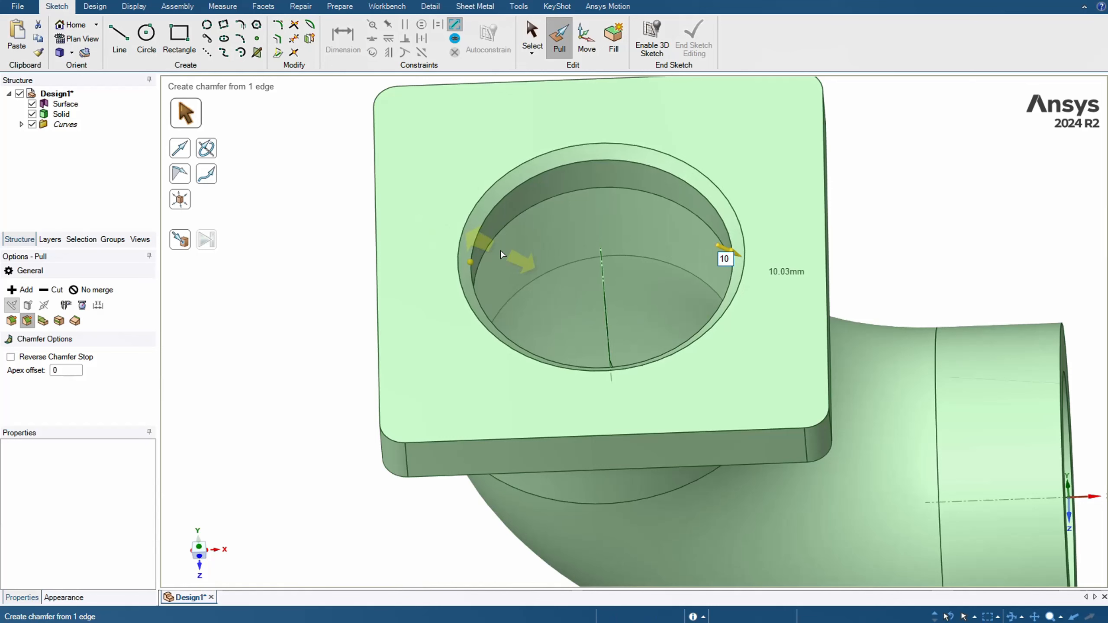
key("Return")
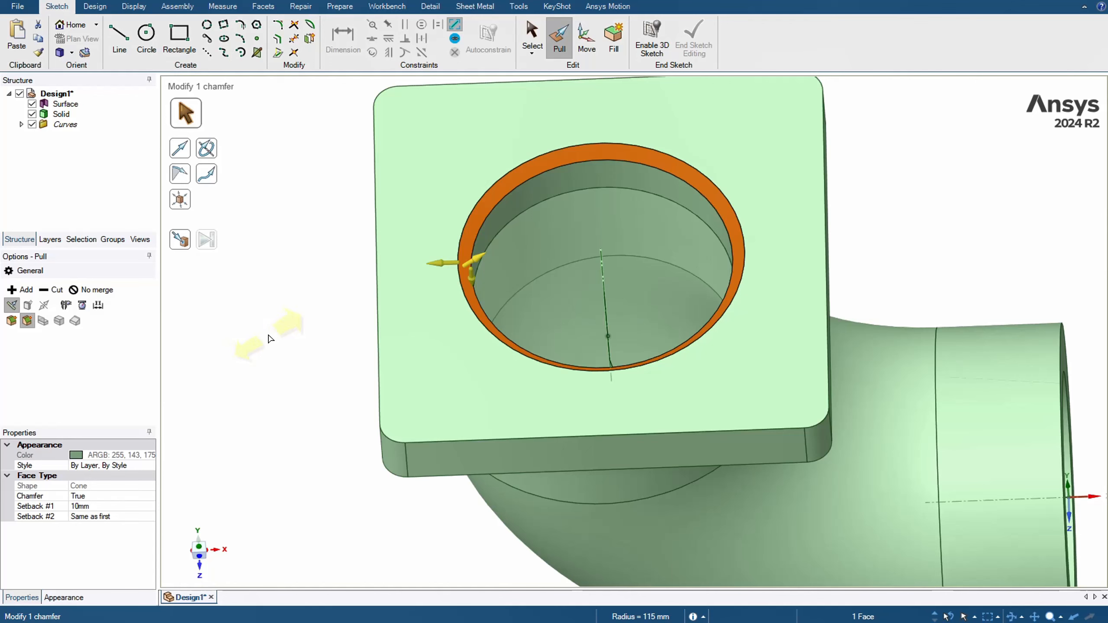
left_click(339, 357)
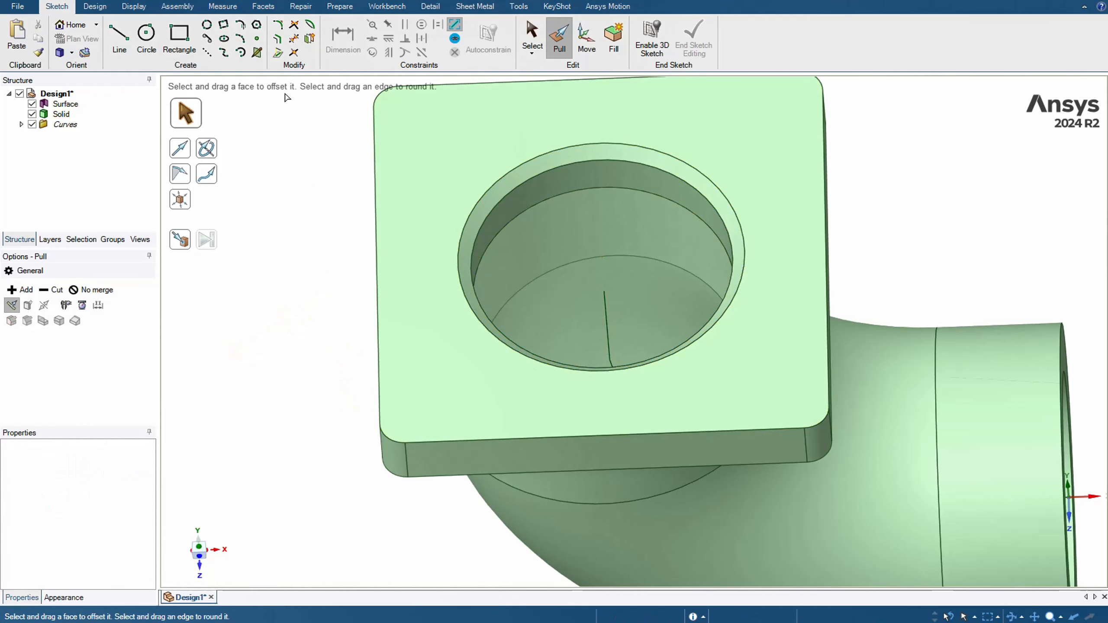
Inspect the chamfered flange, then examine the technical drawing for the bolt holes' positions, counterbore diameters and depth.
middle_click_drag(938, 120, 945, 97)
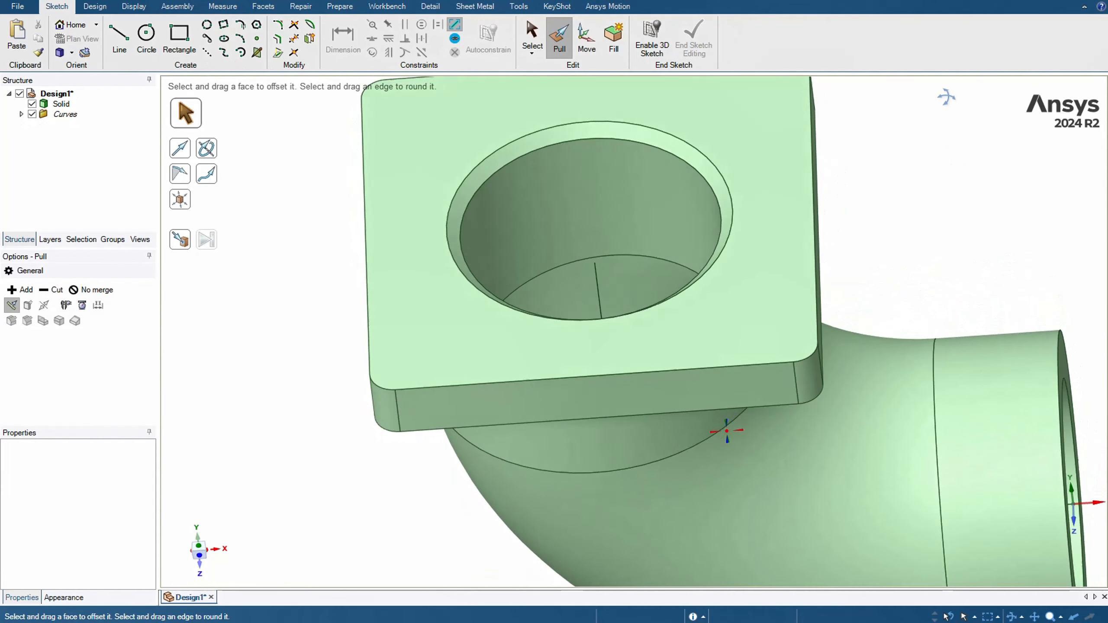
scroll(866, 244, "down", 5)
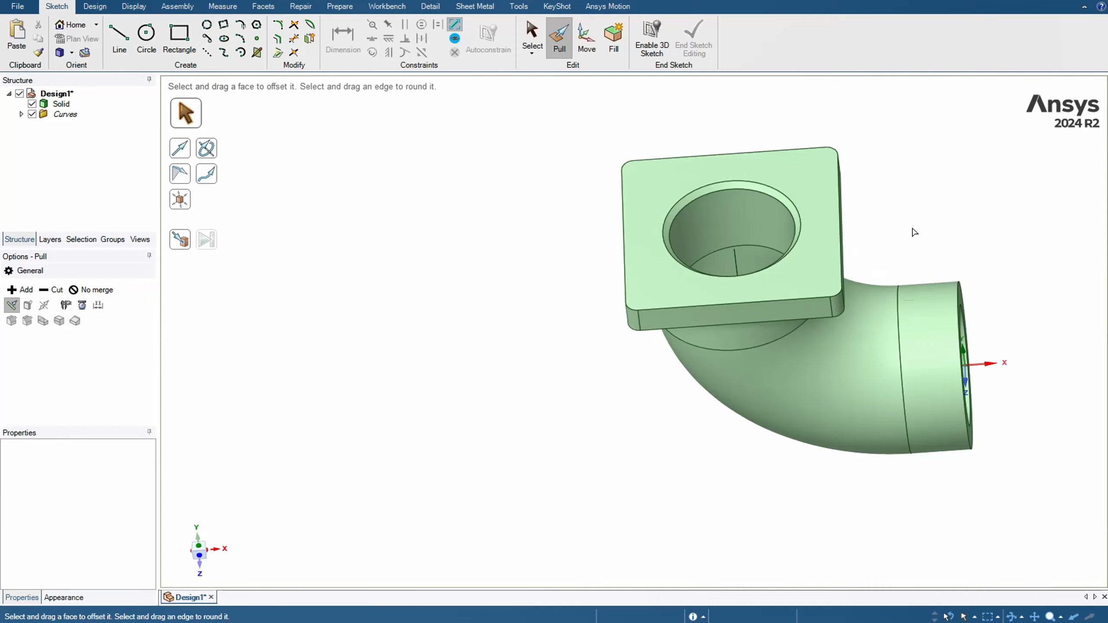
middle_click_drag(915, 232, 804, 288)
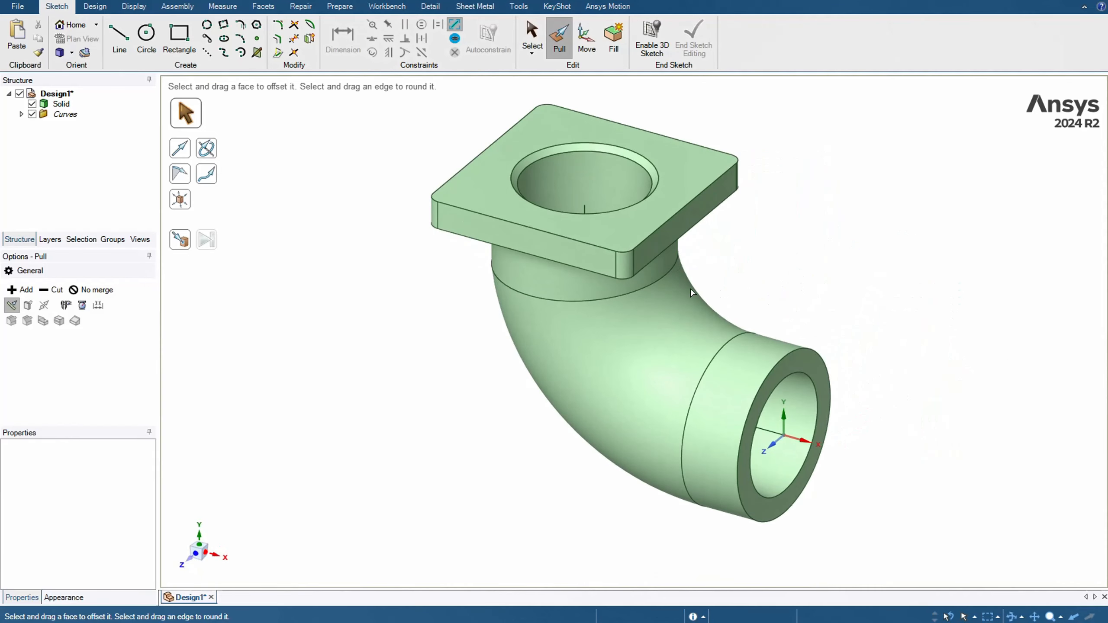
left_click(199, 535)
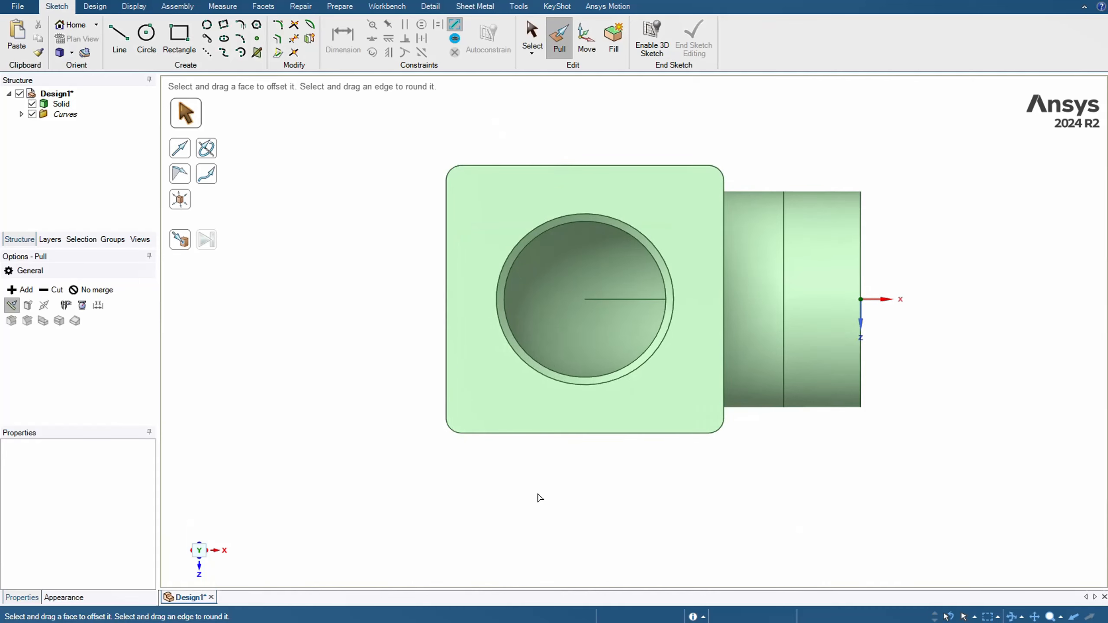
middle_click_drag(794, 137, 769, 152, "shift")
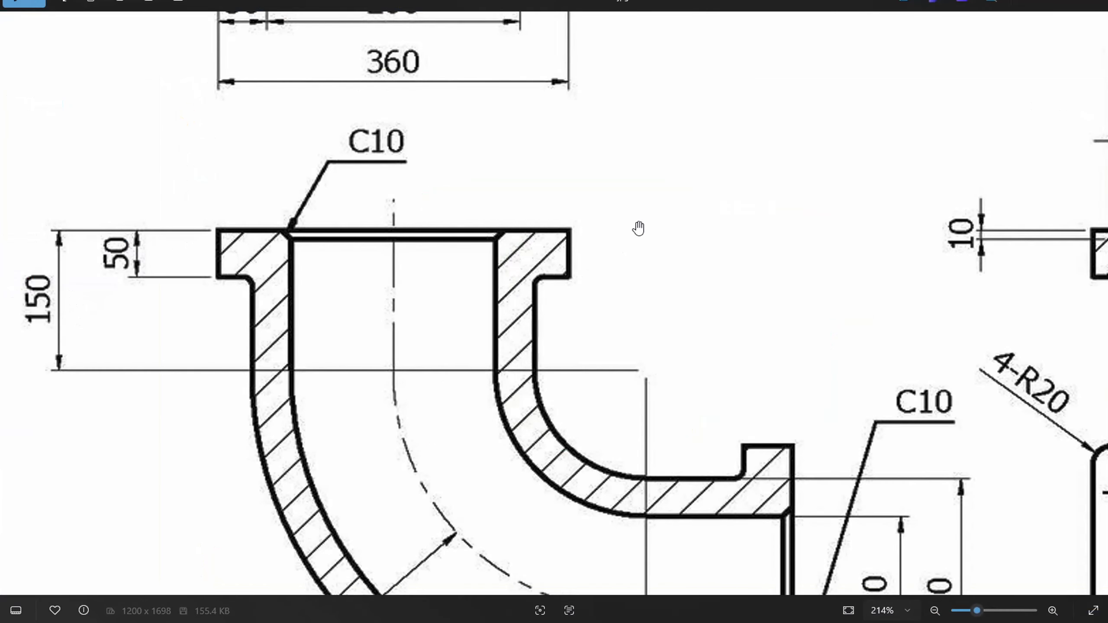
left_click_drag(638, 228, 215, 436)
mouse_move(338, 194)
left_mouse_down()
mouse_move(530, 388)
mouse_move(742, 507)
mouse_move(785, 516)
left_mouse_up()
scroll(540, 479, "down", 4)
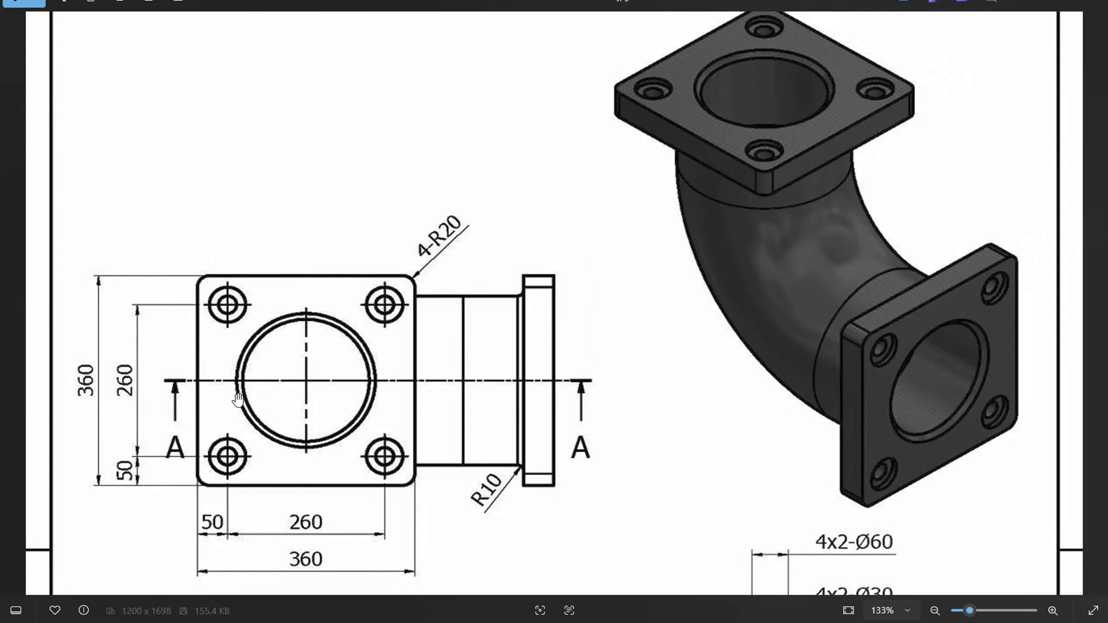
scroll(538, 282, "up", 2)
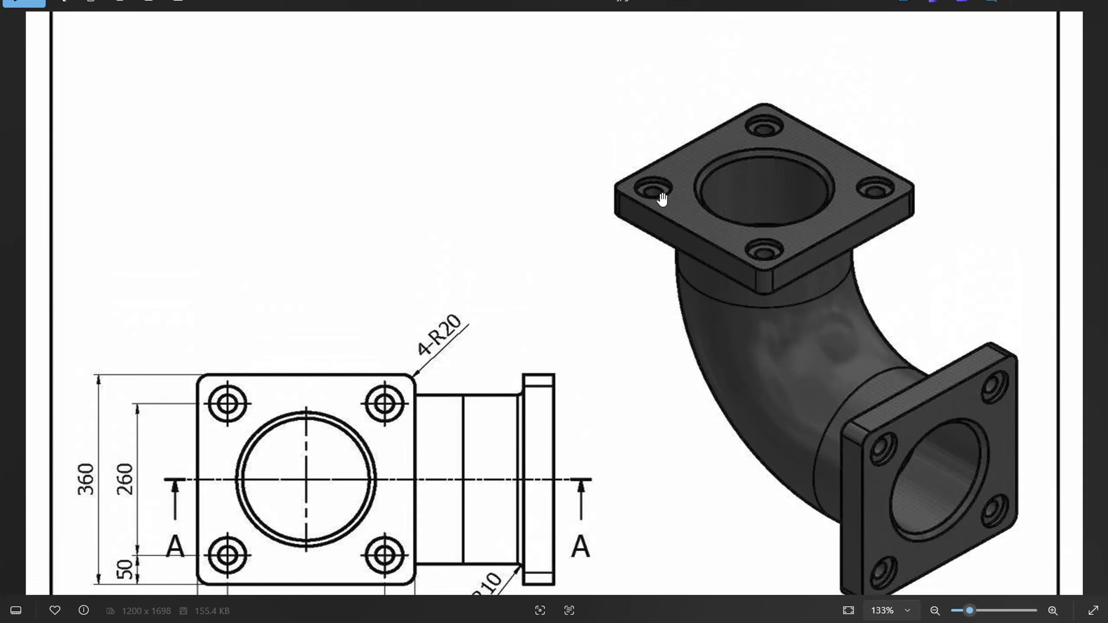
scroll(771, 265, "down", 10)
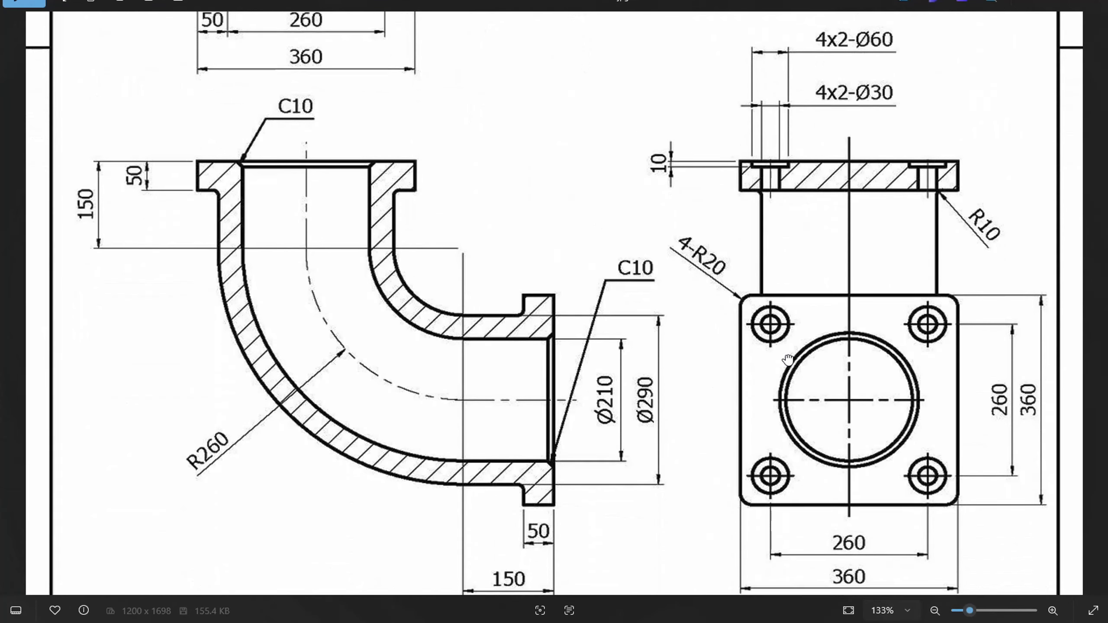
scroll(774, 332, "down", 2)
scroll(750, 326, "up", 3)
scroll(750, 443, "down", 1, "ctrl")
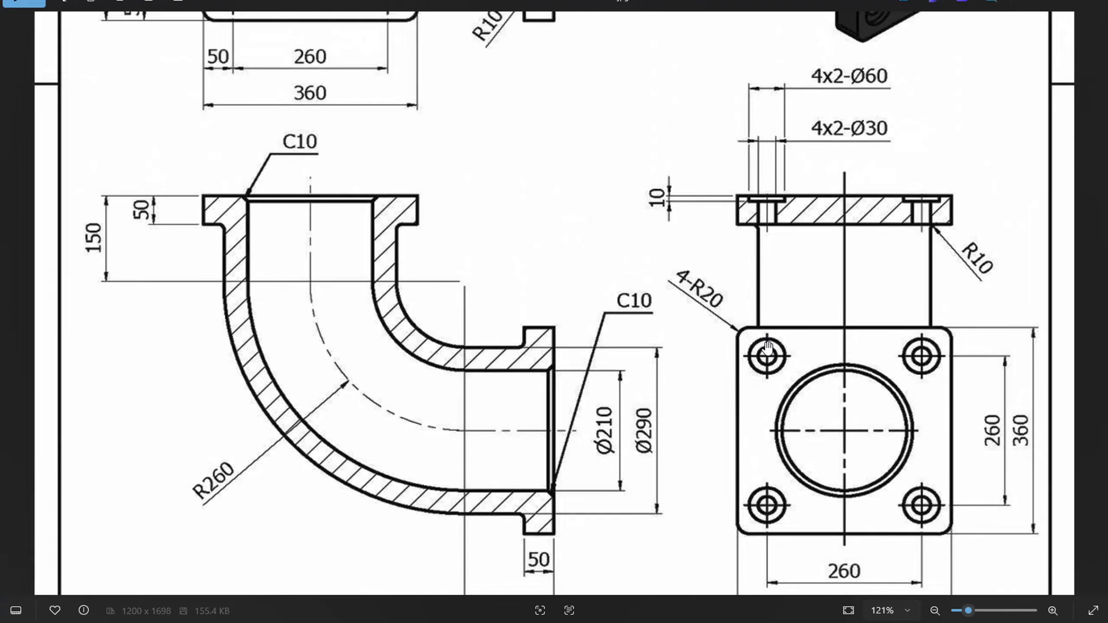
scroll(858, 284, "up", 3)
scroll(863, 218, "up", 4, "ctrl")
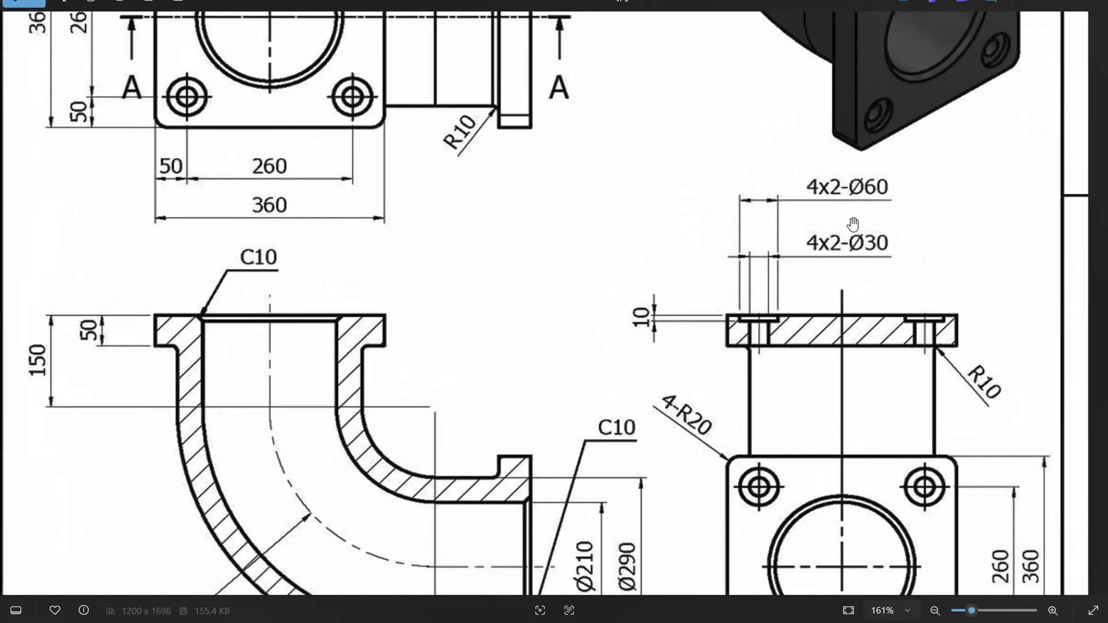
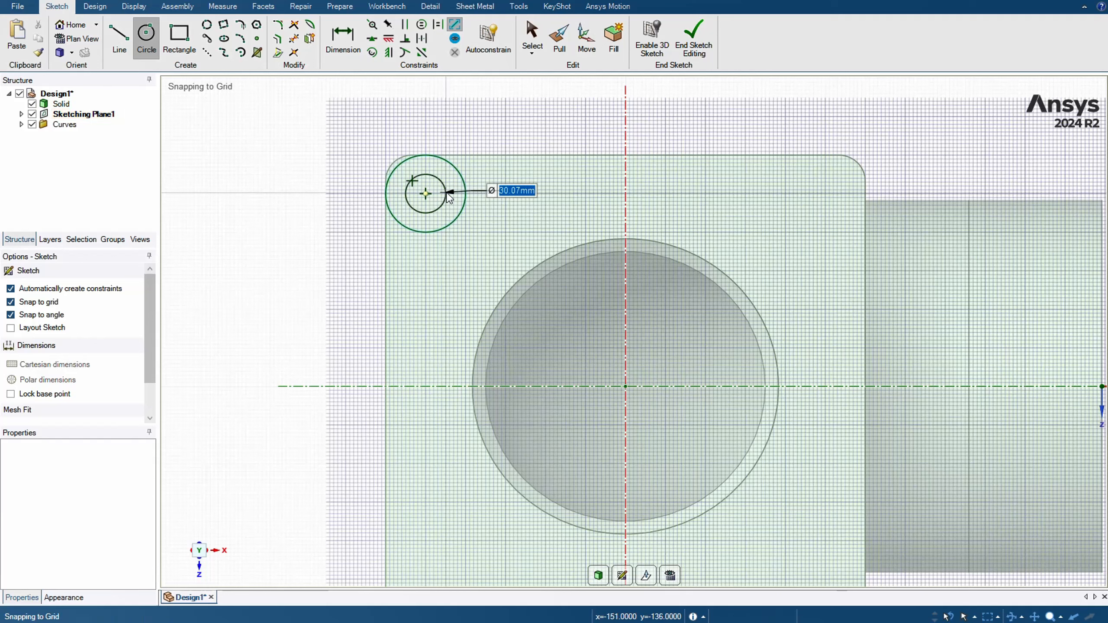
Finish the inner concentric circle at 30 mm diameter and dimension its centre 50 mm from the flange's left edge.
type("30")
key("Return")
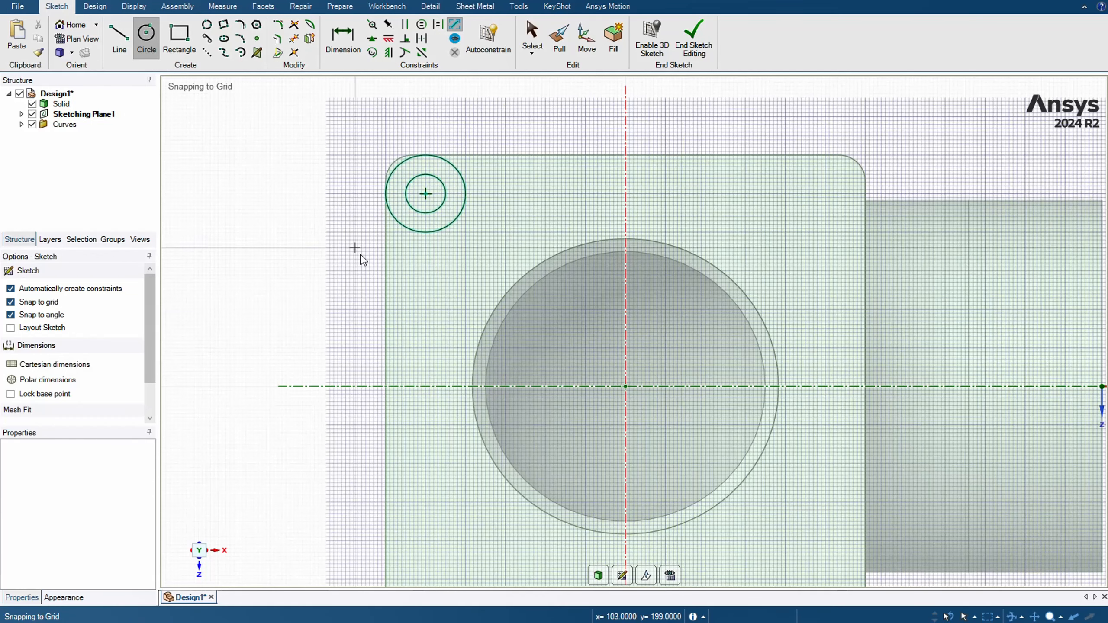
left_click(342, 39)
left_click(427, 194)
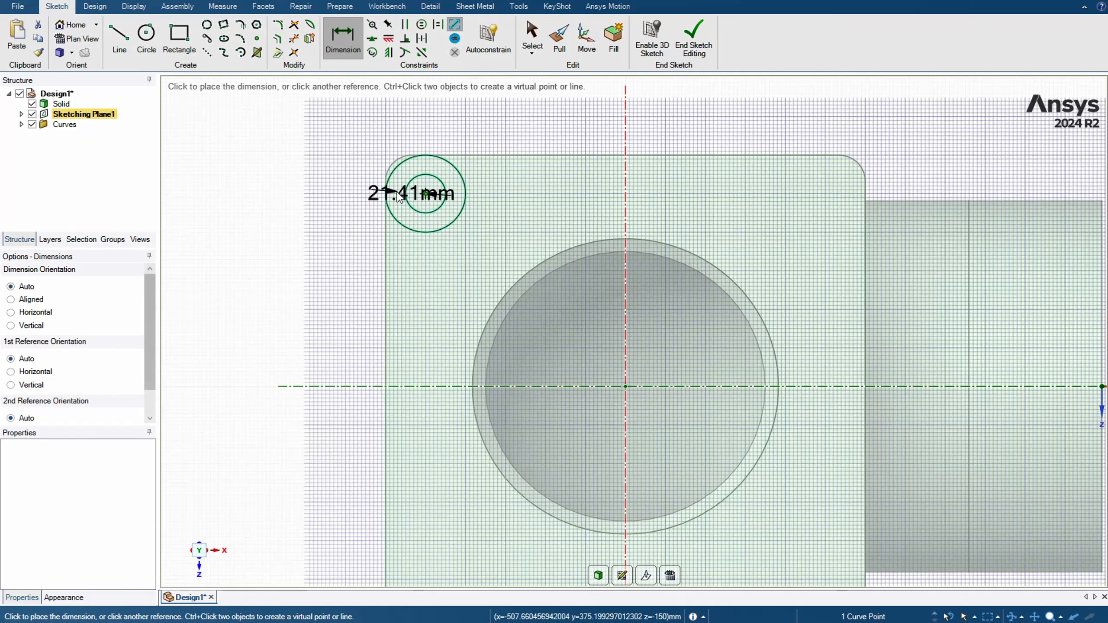
left_click(387, 238)
left_click(405, 283)
double_click(400, 285)
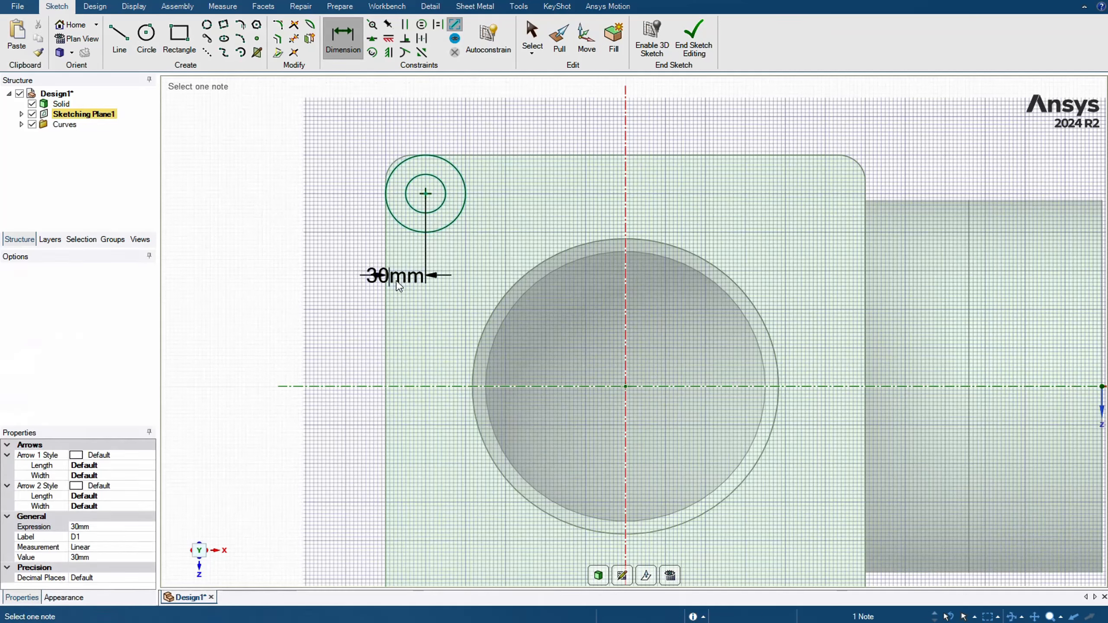
type("50")
key("Return")
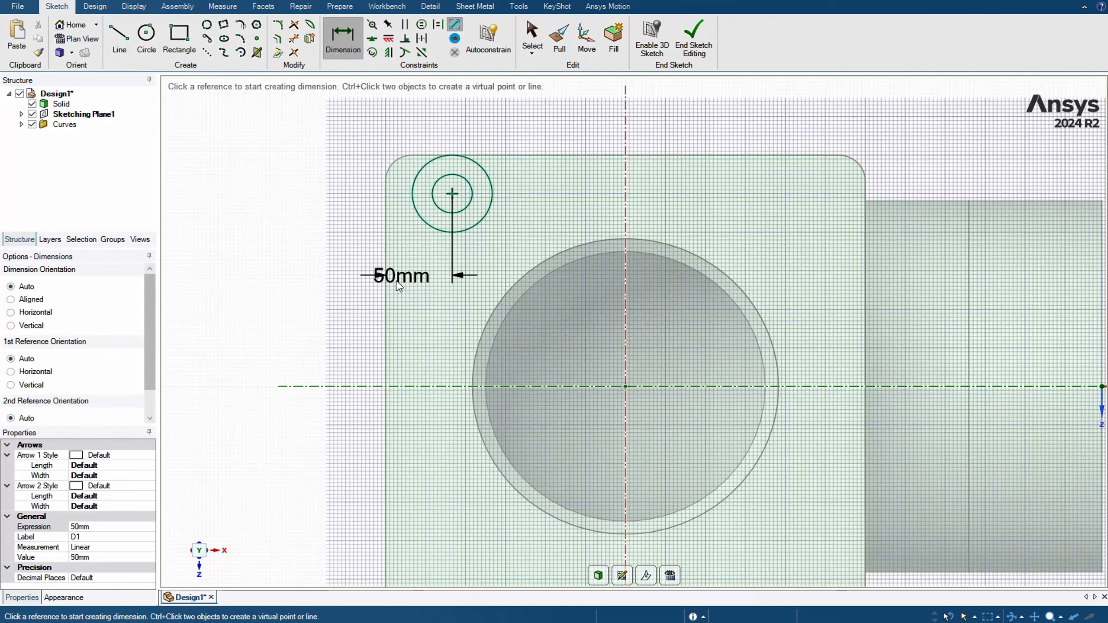
Dimension the concentric circles' centre 50 mm from the flange's upper edge in the plan view.
left_click(452, 194)
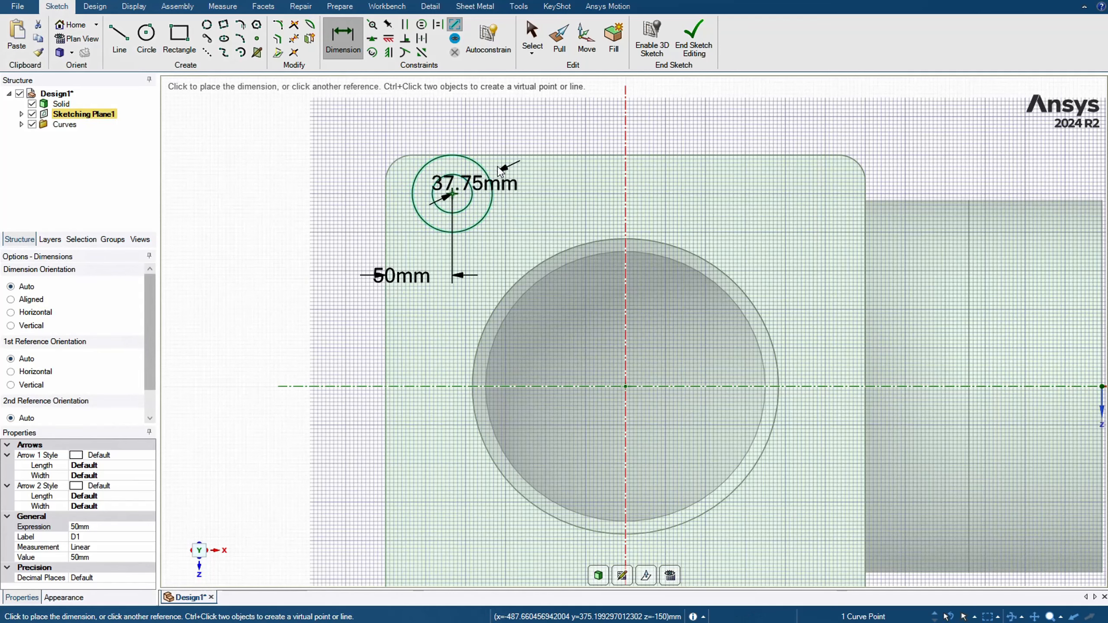
left_click(407, 156)
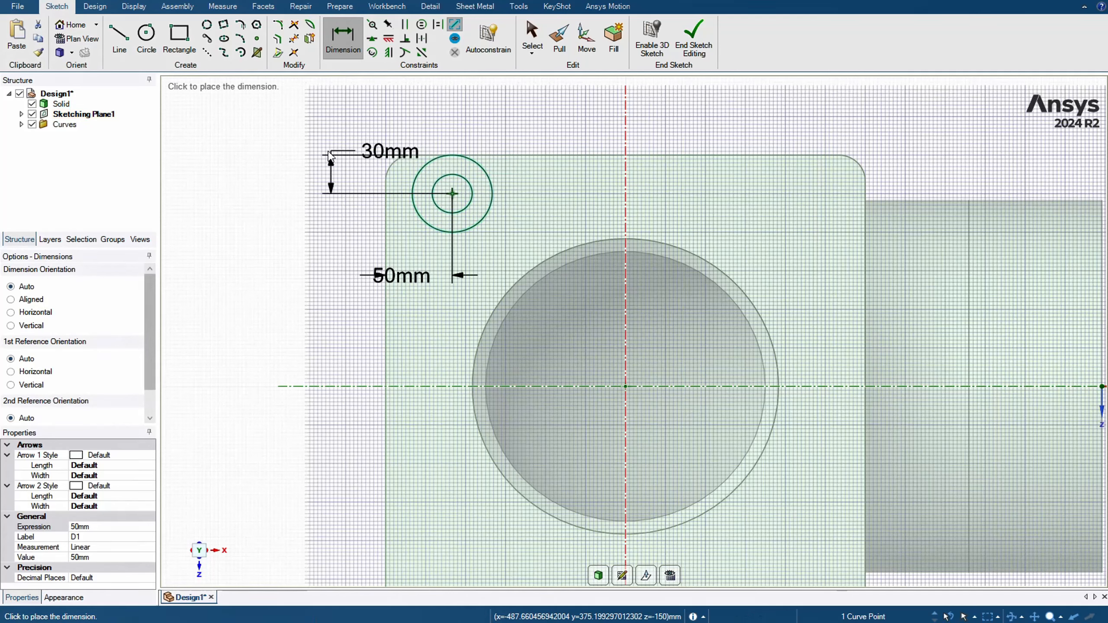
left_click(330, 173)
double_click(382, 150)
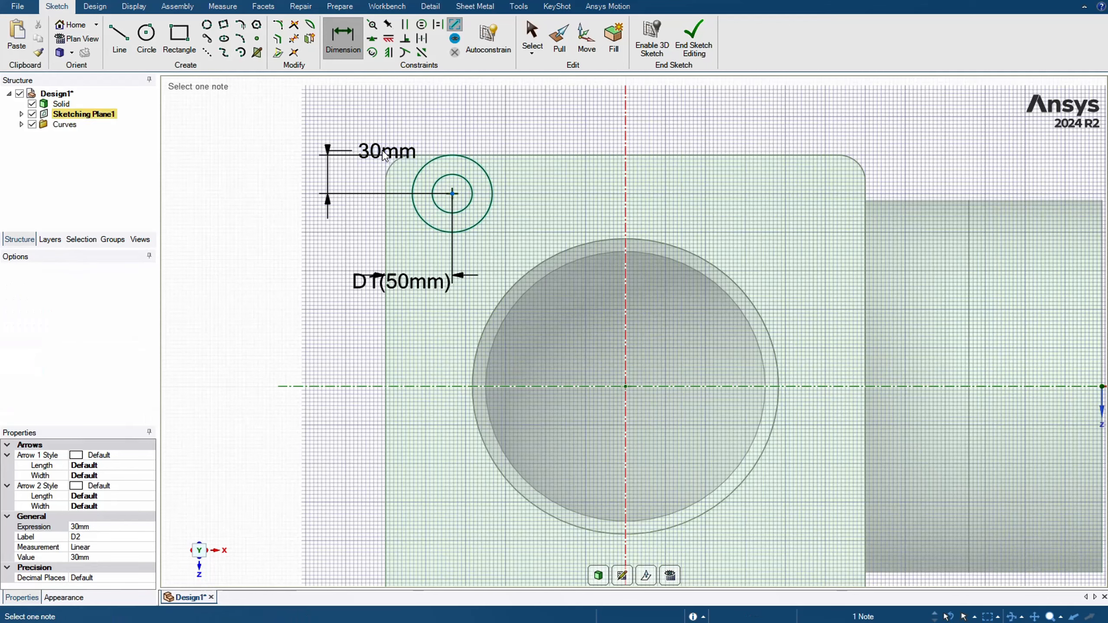
type("50")
key("Return")
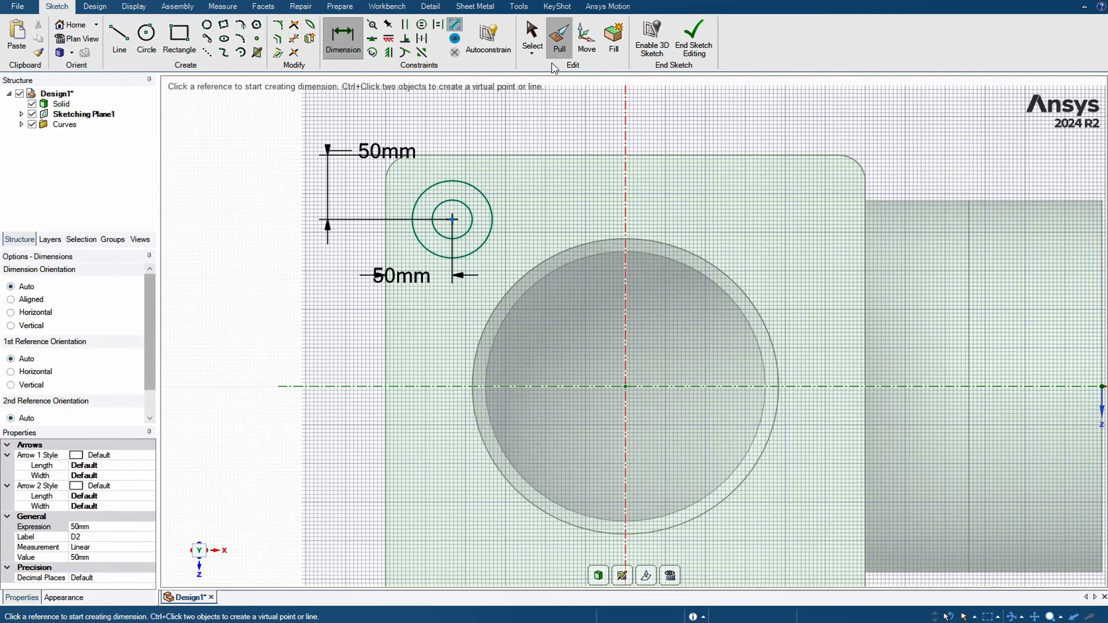
Pull the ring-shaped face between the two circles 10 mm down into the flange to form the counterbore.
key("h")
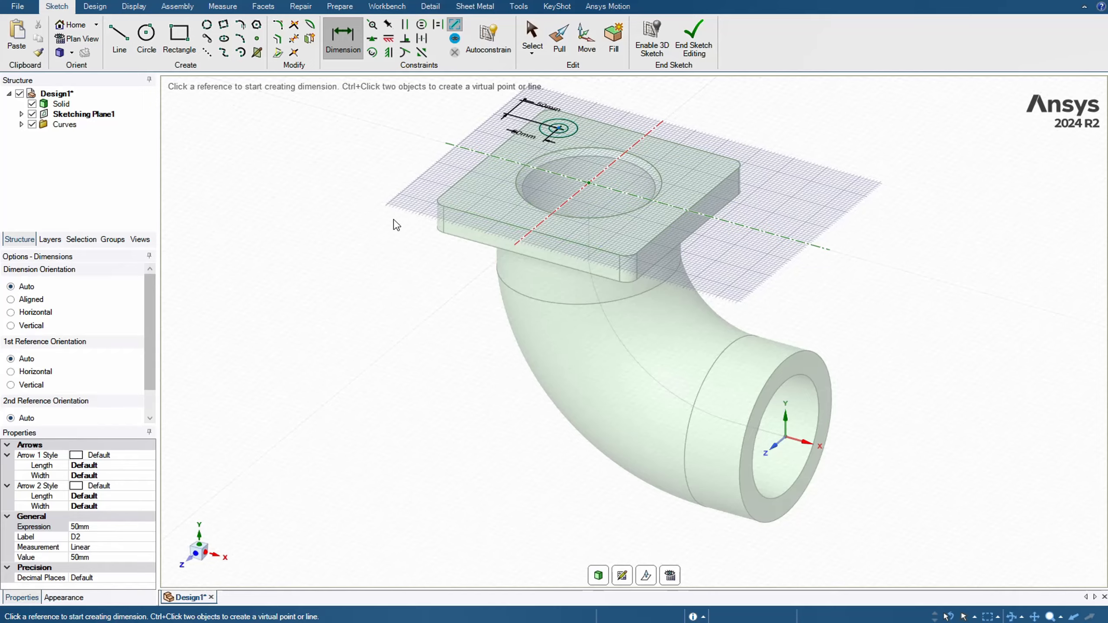
middle_click_drag(393, 219, 350, 361, "ctrl")
scroll(592, 318, "up", 4)
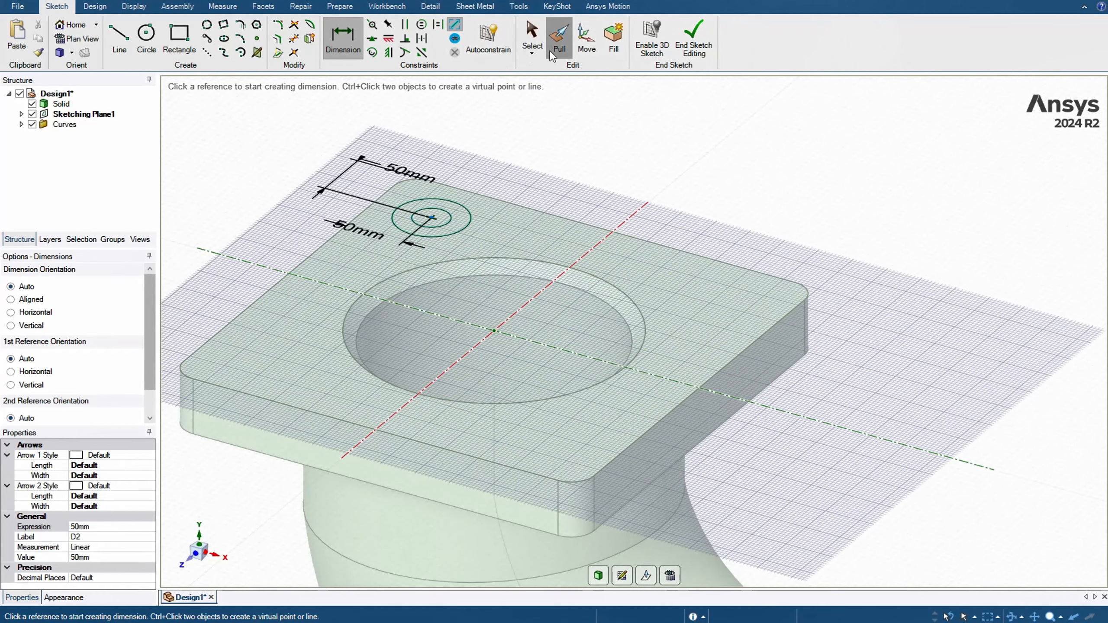
key("p")
left_click(458, 225)
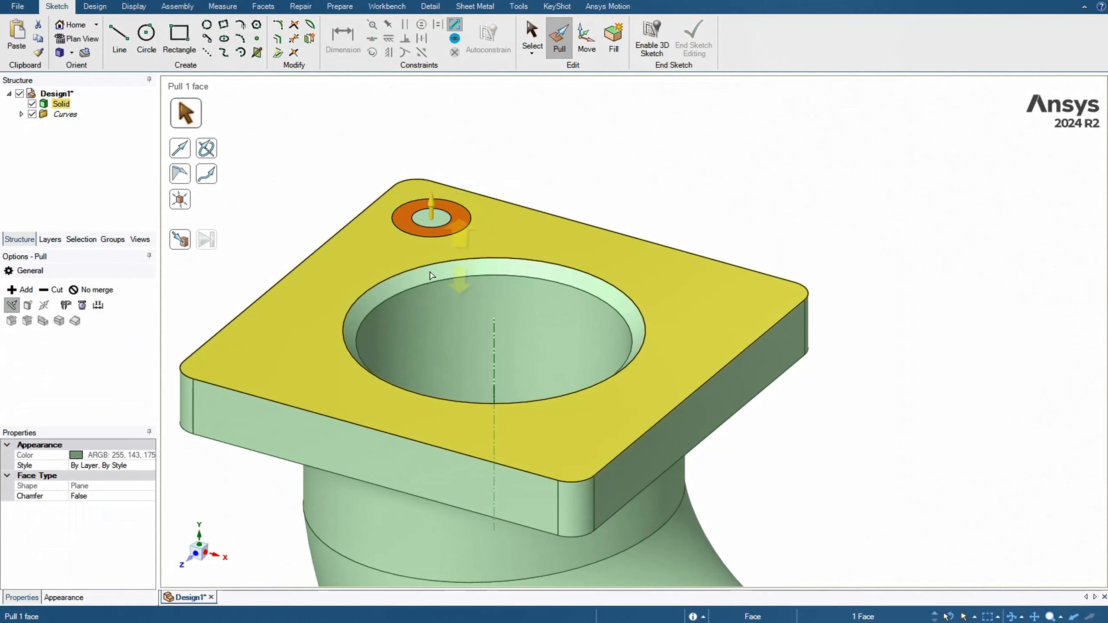
left_click_drag(450, 215, 460, 226)
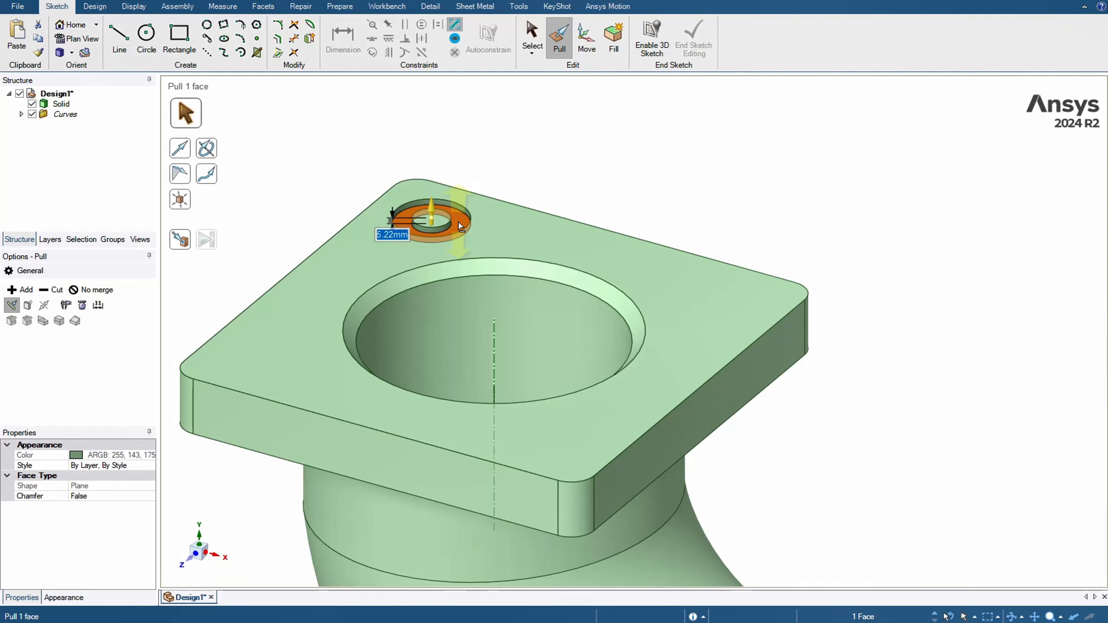
type("10")
key("Return")
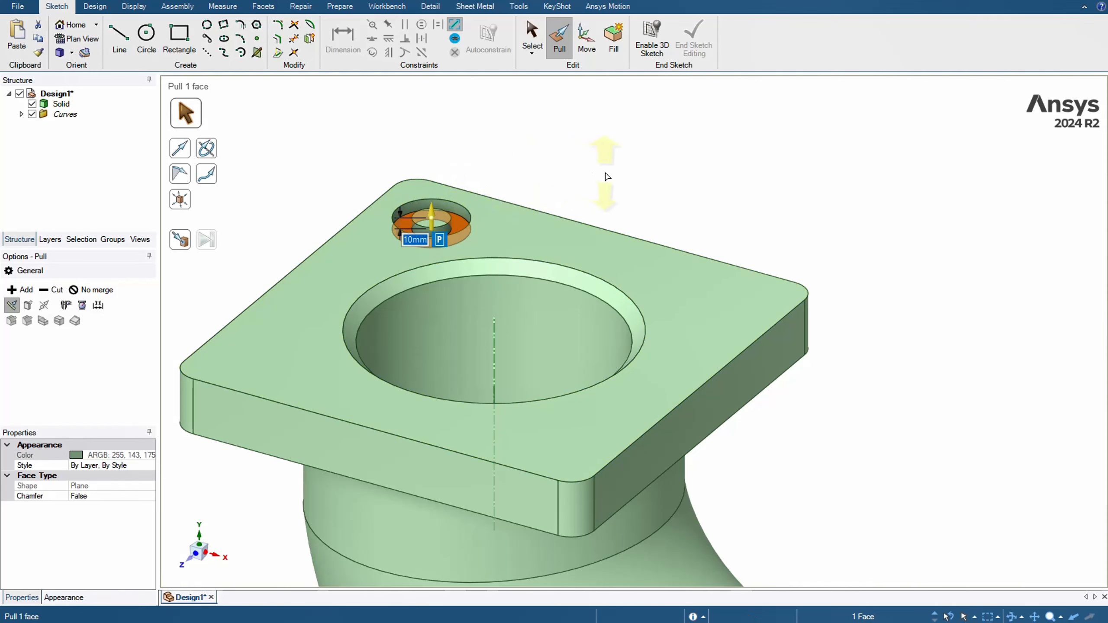
Pull the inner circle's face up to the flange's underside to cut the bolt hole through, and check the hole.
left_click(431, 221)
middle_click_drag(623, 188, 602, 244)
left_click(195, 239)
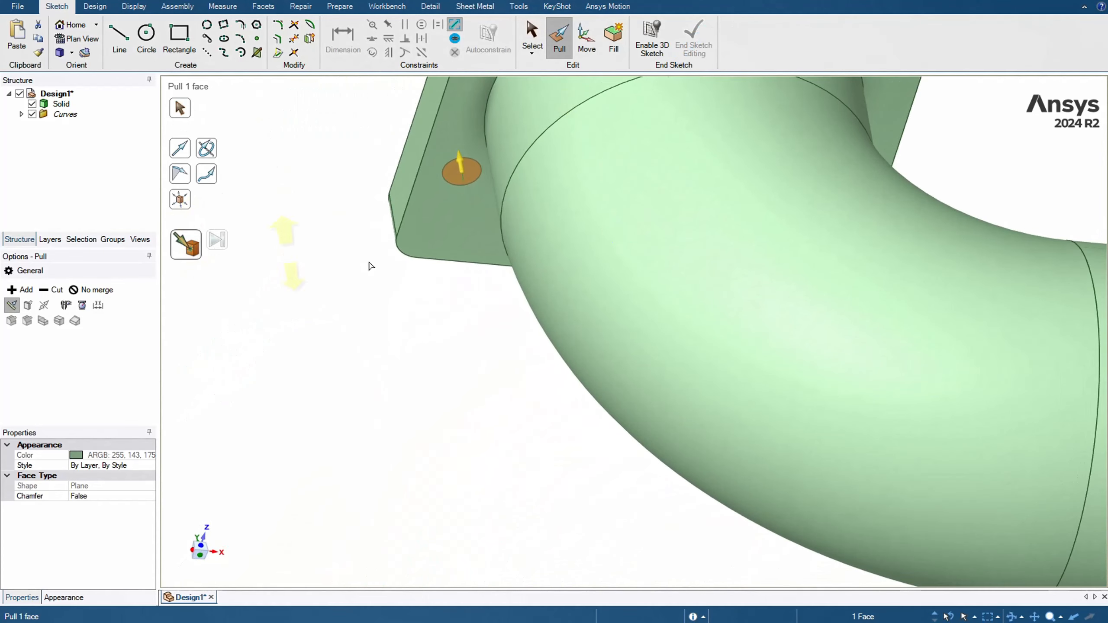
left_click(452, 247)
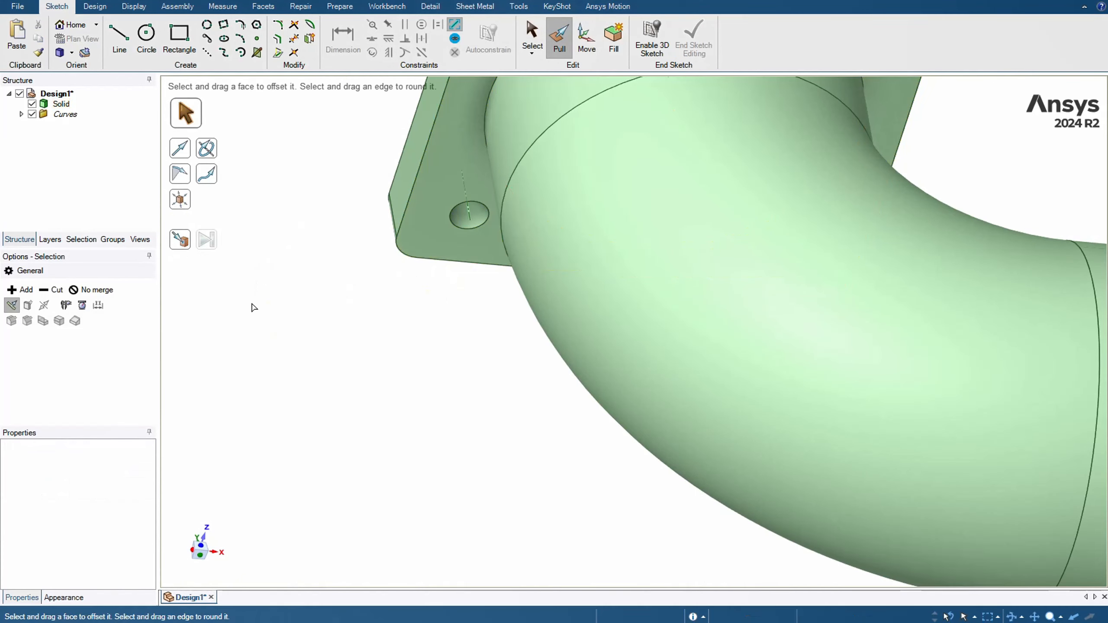
key("s")
middle_click_drag(252, 307, 380, 221)
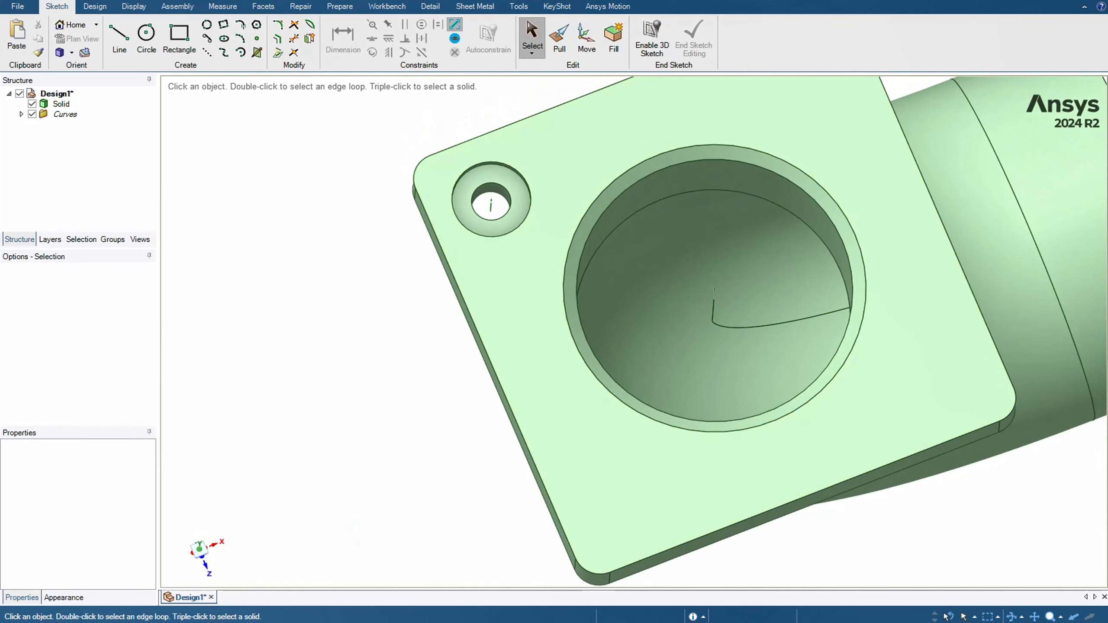
middle_click_drag(328, 501, 203, 512, "ctrl")
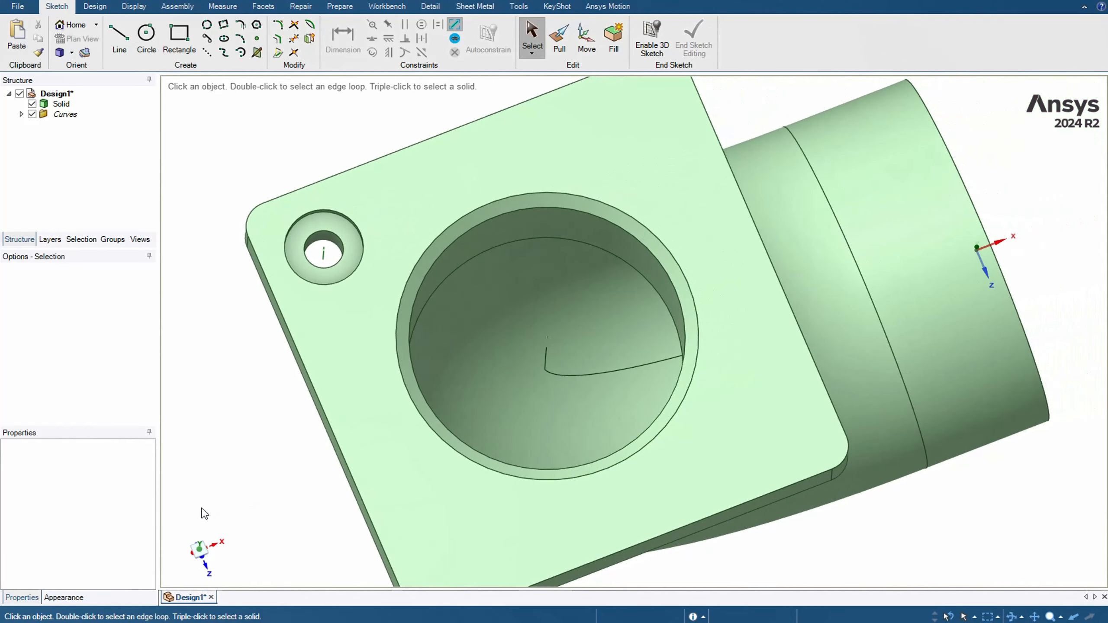
Copy the faces of the counterbored hole 260 mm along the X direction to the neighbouring corner of the upper flange.
left_click(203, 554)
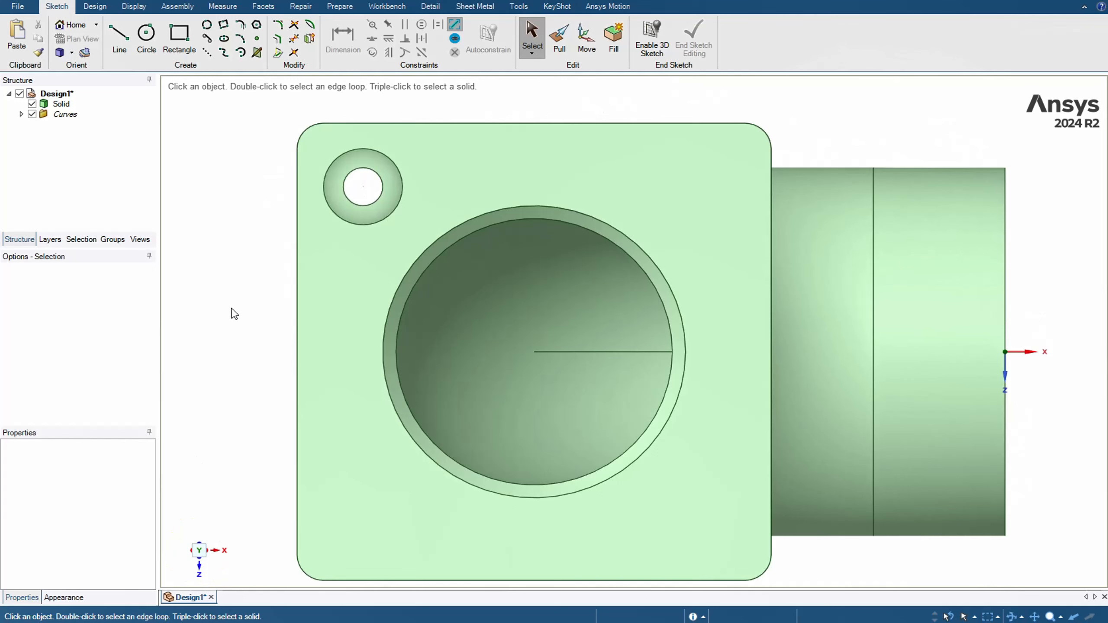
left_click(584, 44)
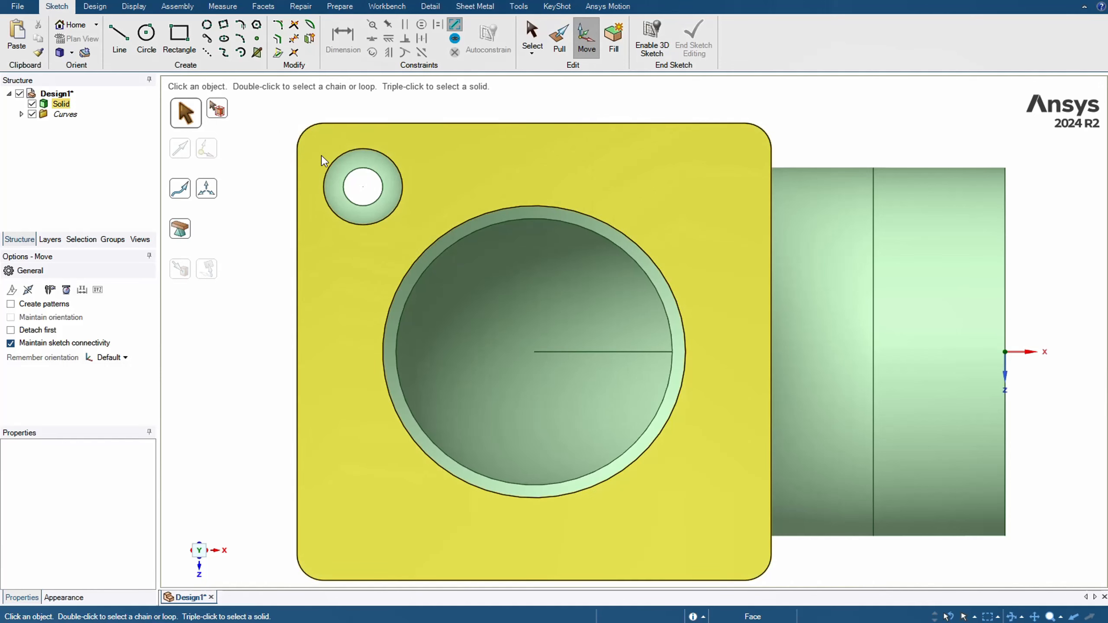
left_click_drag(322, 154, 428, 240)
mouse_move(296, 249)
middle_mouse_down()
mouse_move(341, 258)
mouse_move(296, 251)
mouse_move(287, 273)
middle_mouse_up()
left_click(203, 552)
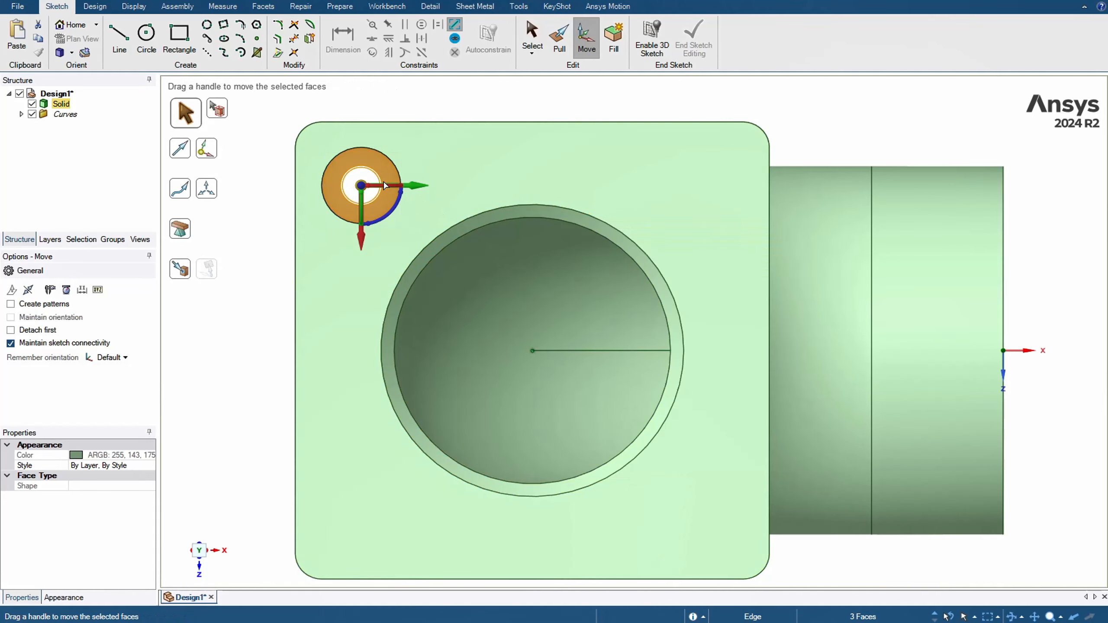
scroll(316, 273, "down", 3)
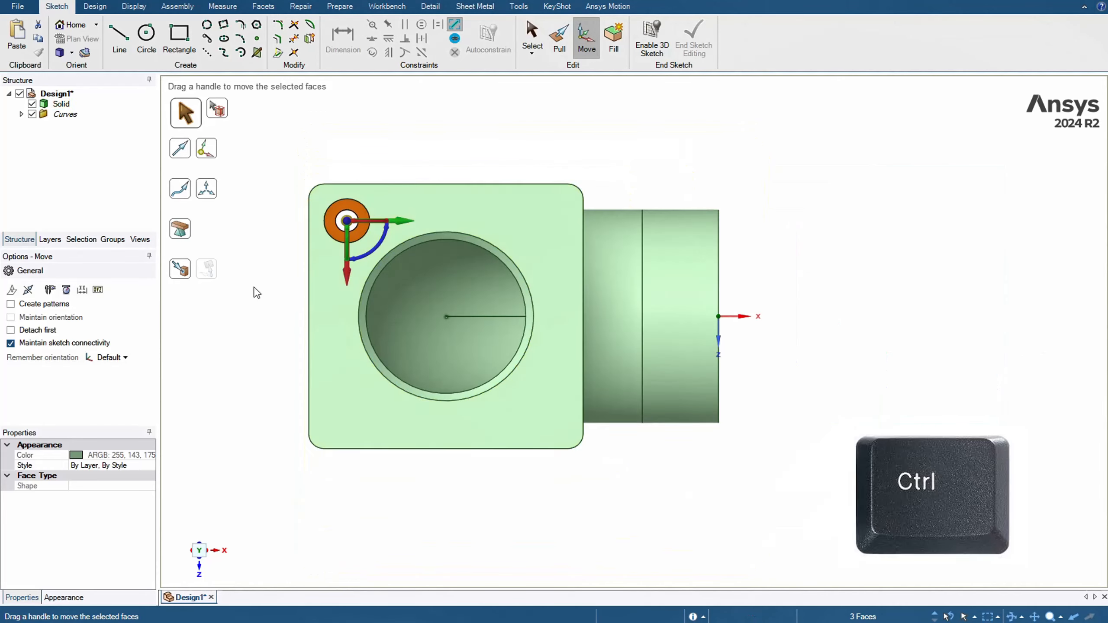
middle_click_drag(255, 290, 314, 322)
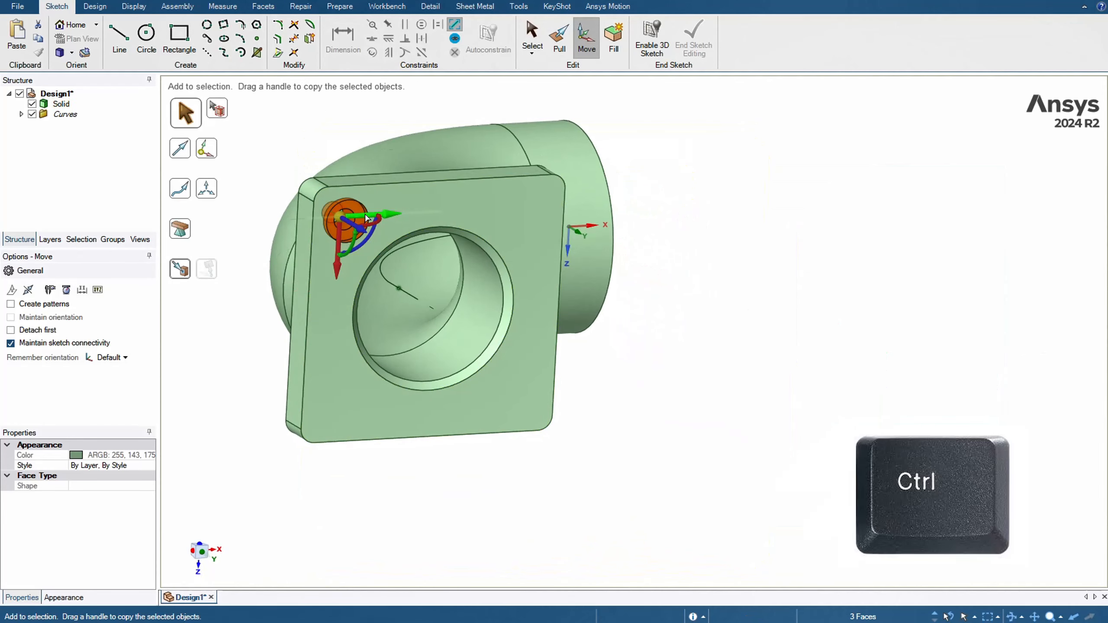
left_click_drag(366, 218, 463, 212, "ctrl")
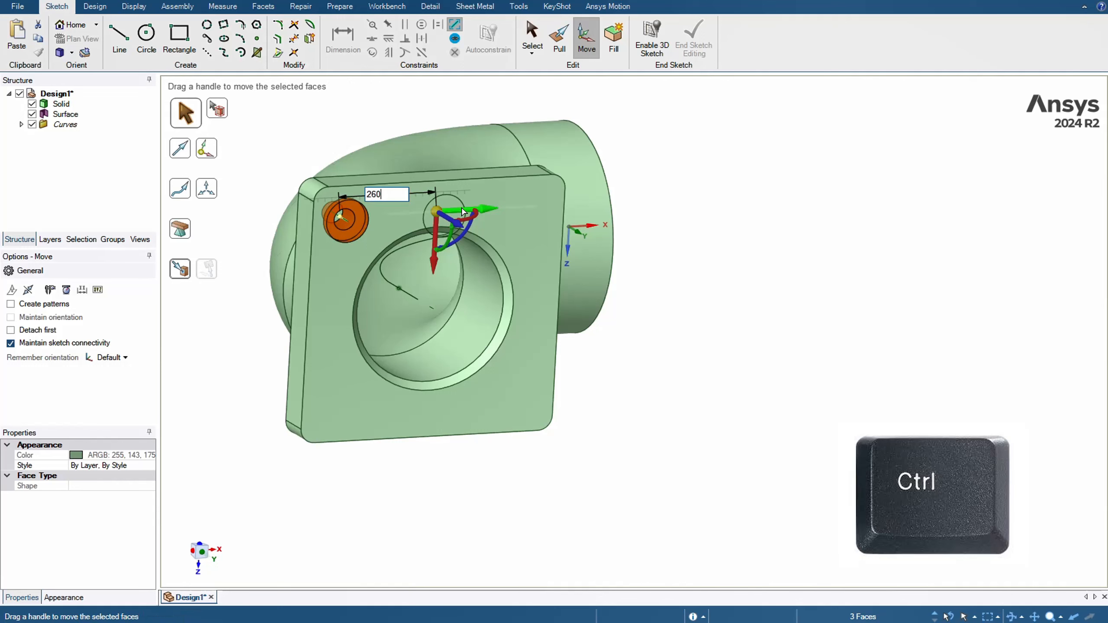
left_click_drag(463, 211, 530, 208)
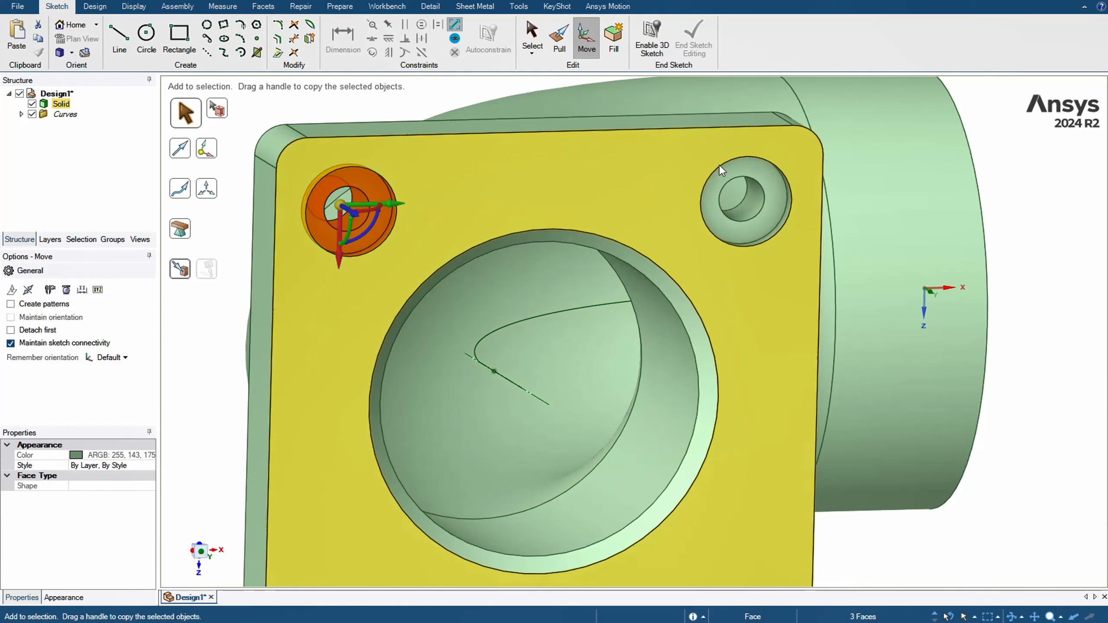
Copy both counterbored holes together 260 mm along the Z direction to the flange's remaining two corners, and check all four holes.
left_click(909, 305, "ctrl")
left_click_drag(759, 190, 856, 289, "ctrl")
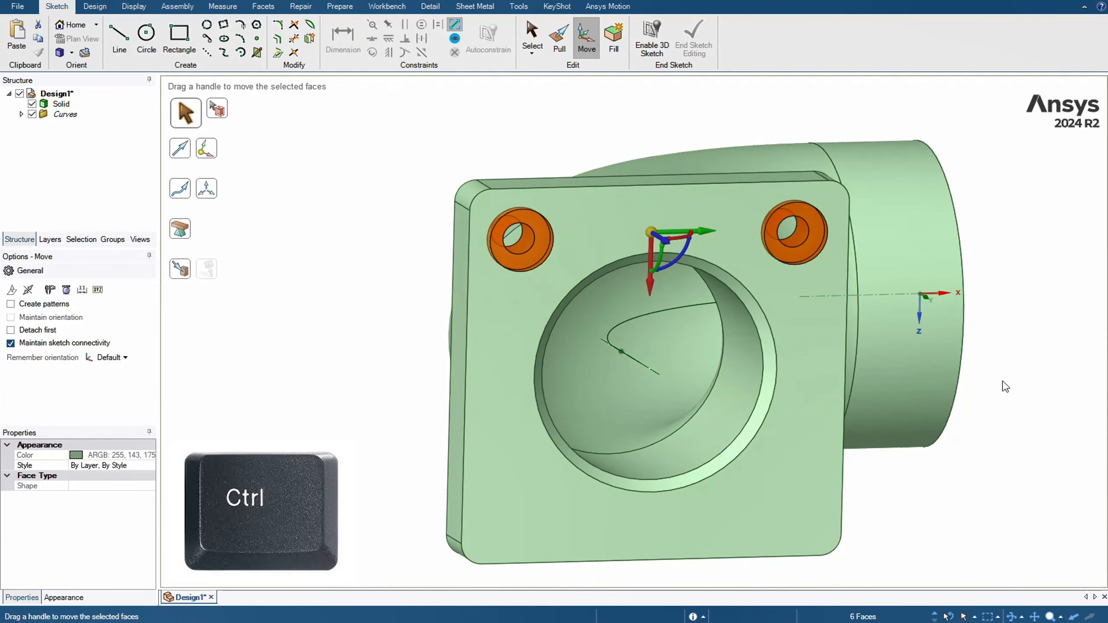
scroll(769, 388, "down", 3)
middle_click_drag(1036, 444, 1061, 438)
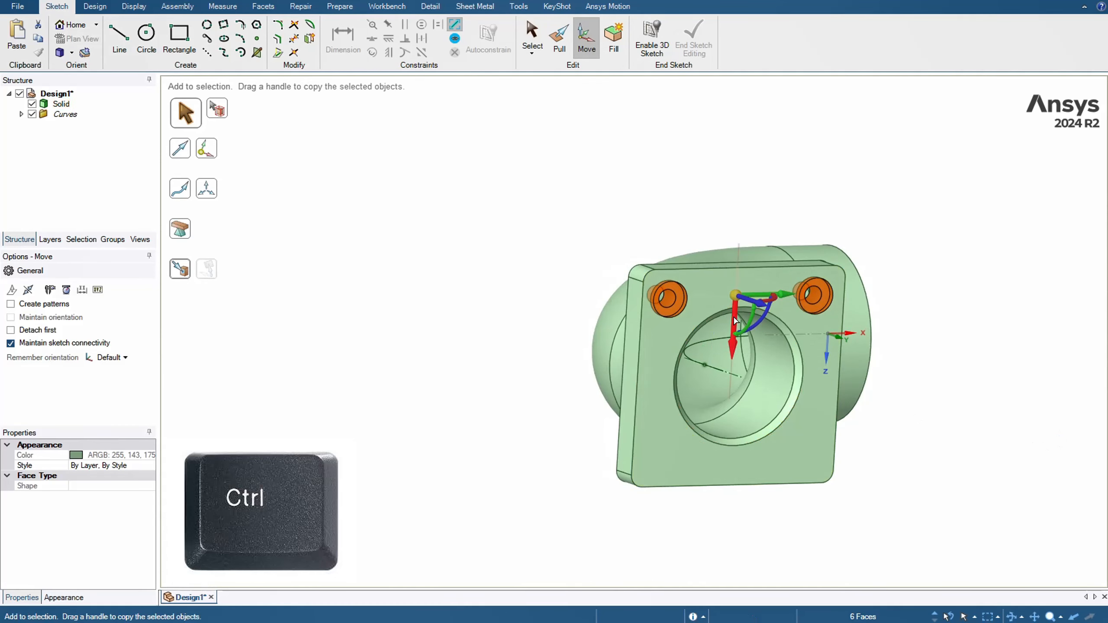
left_click_drag(736, 322, 737, 380, "ctrl")
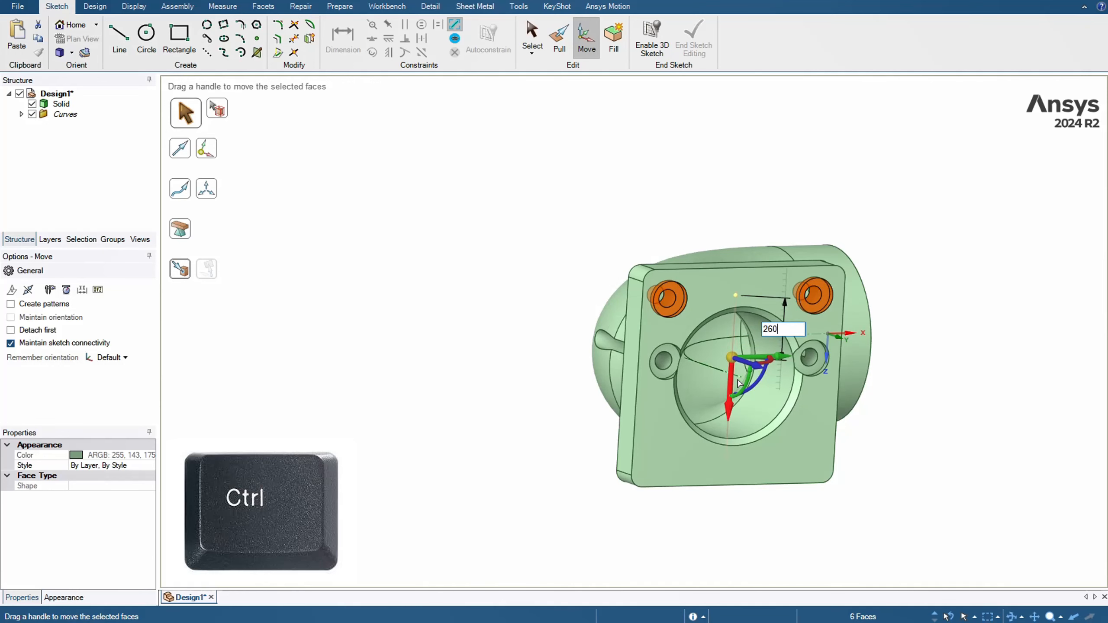
key("Return")
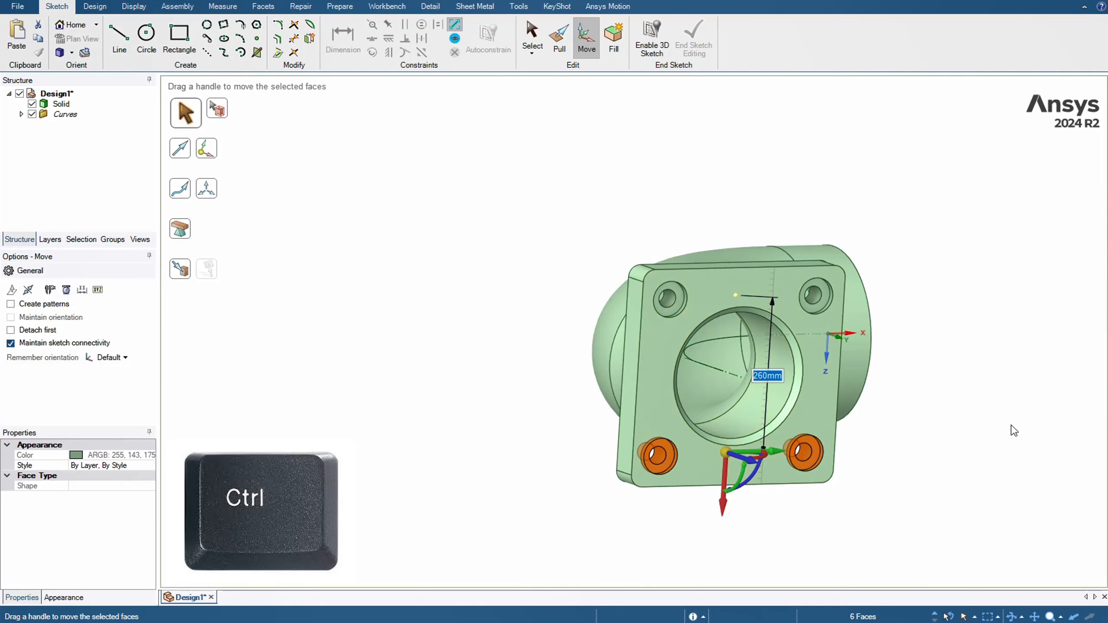
left_click(1007, 426)
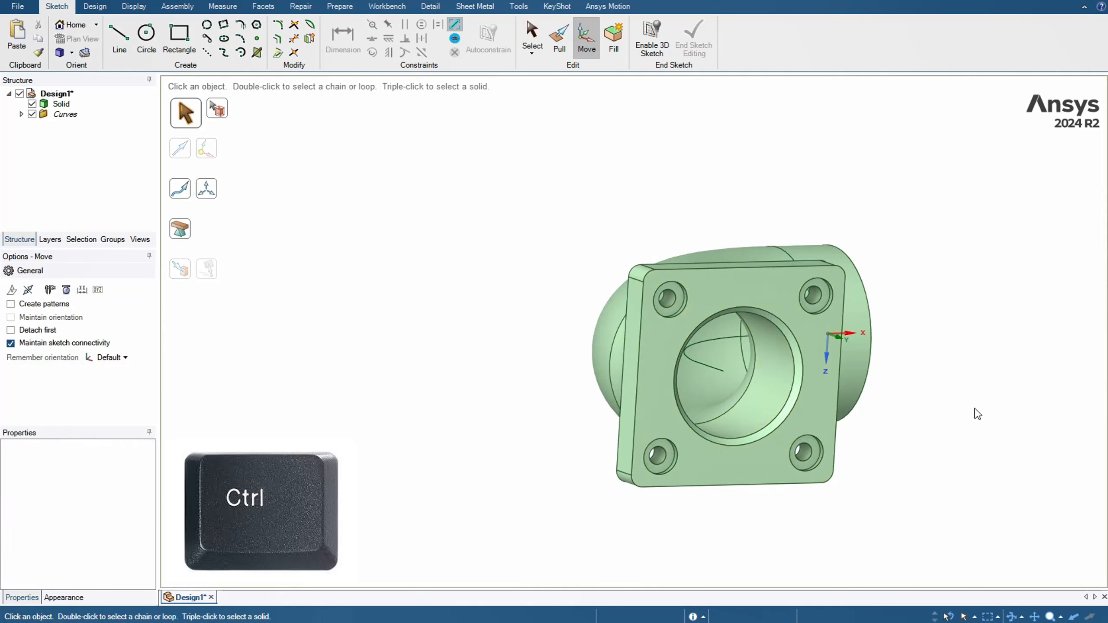
mouse_move(977, 414)
middle_mouse_down()
mouse_move(964, 413)
mouse_move(917, 287)
mouse_move(898, 171)
mouse_move(985, 186)
mouse_move(938, 311)
middle_mouse_up()
scroll(795, 223, "up", 3)
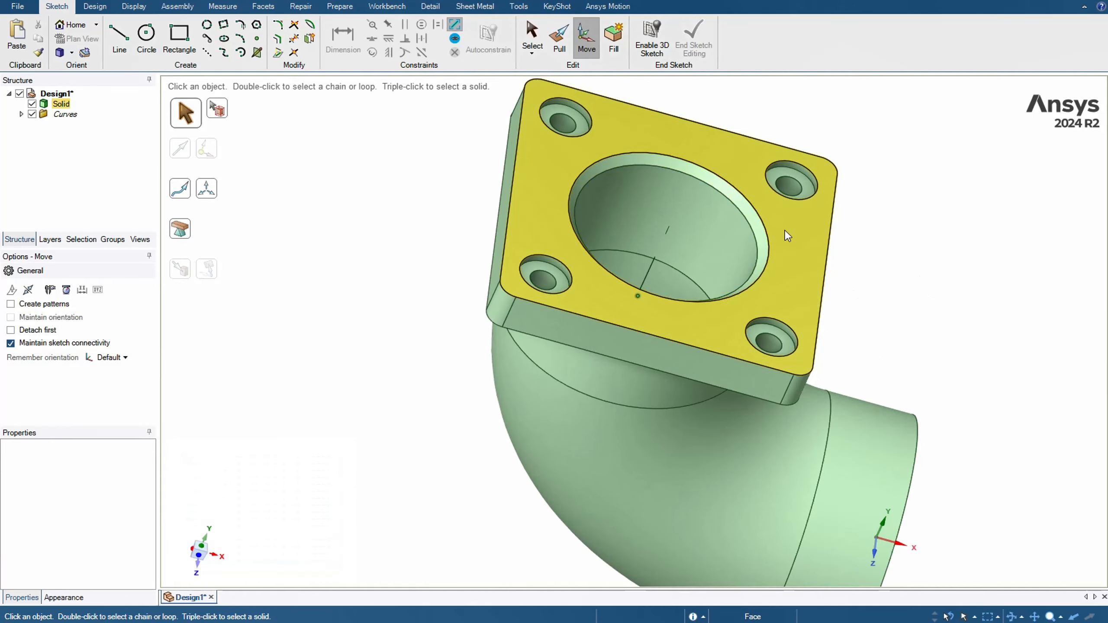
middle_click_drag(878, 262, 839, 107)
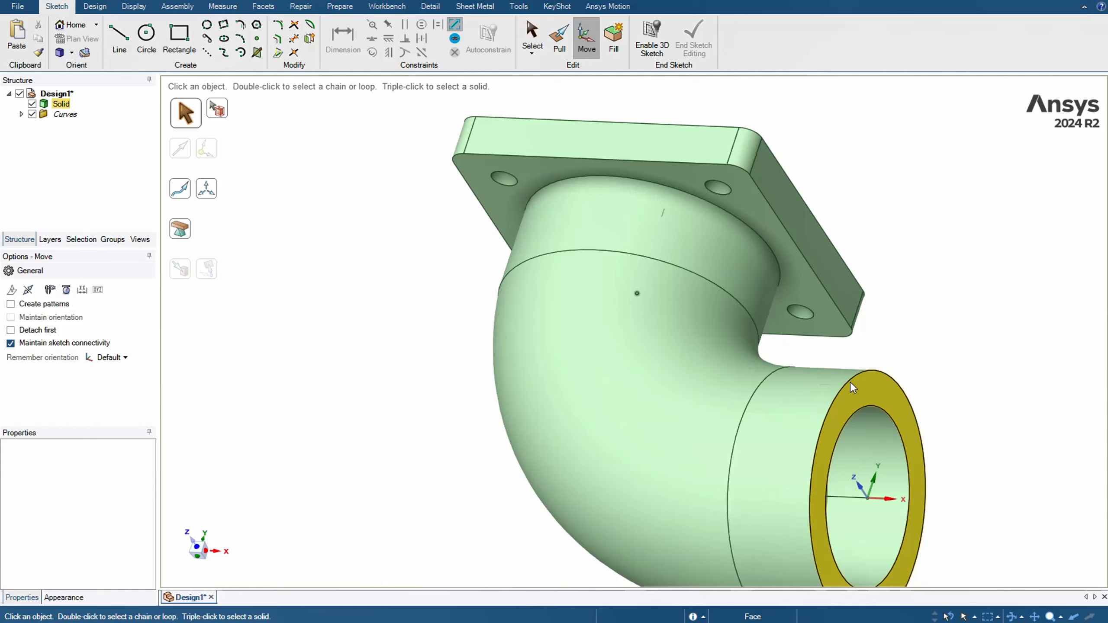
scroll(853, 388, "down", 2)
middle_click_drag(831, 284, 1007, 334)
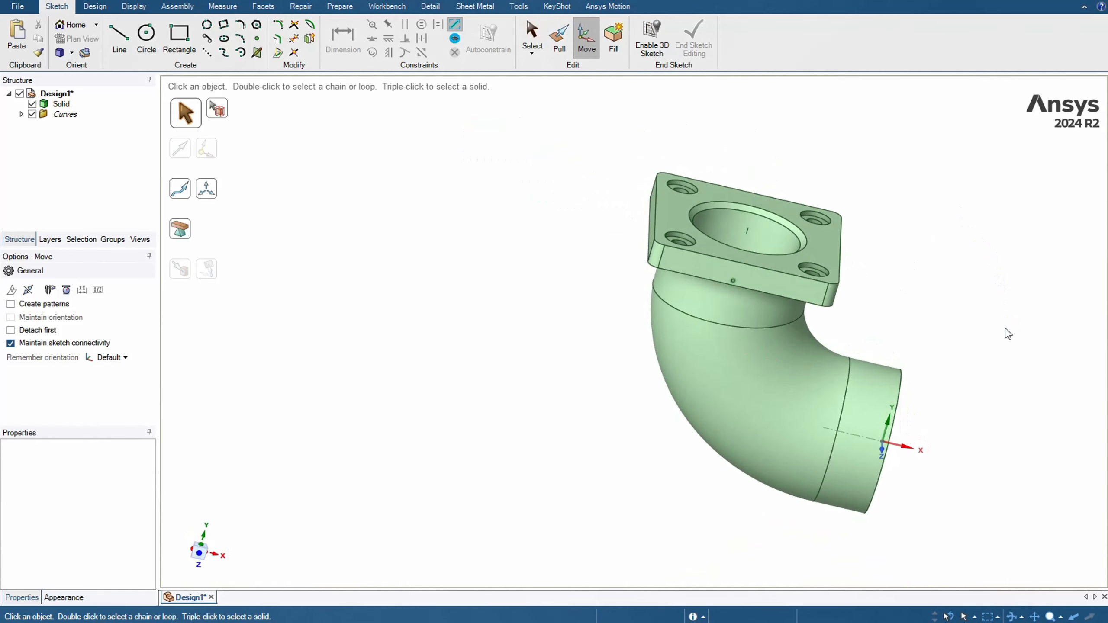
key("Escape")
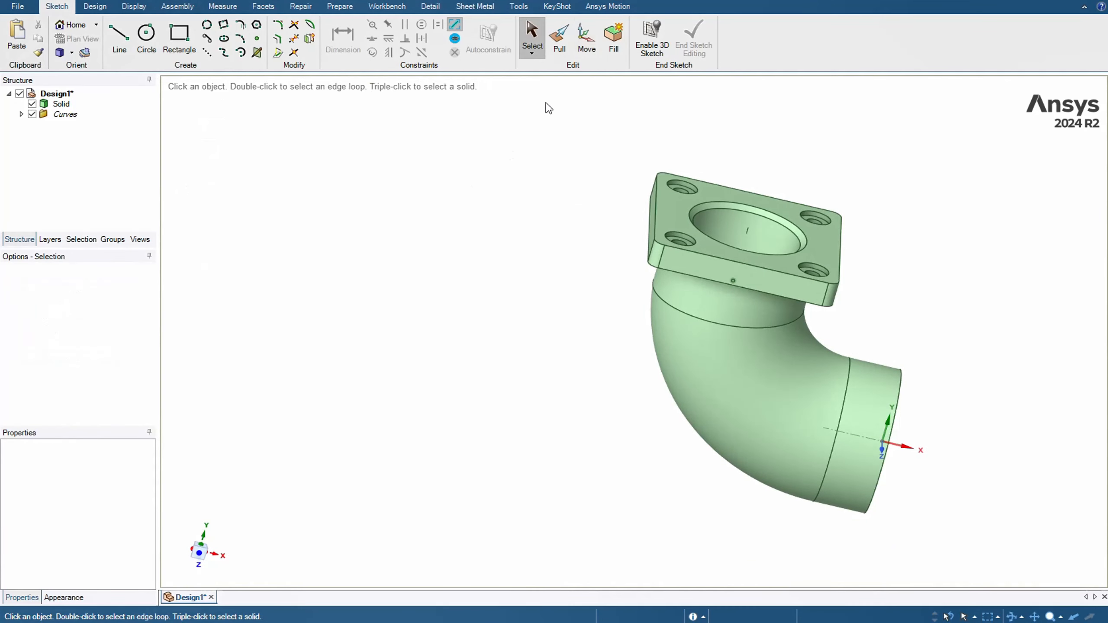
Create a datum plane on the upper flange's outer face.
left_click(95, 7)
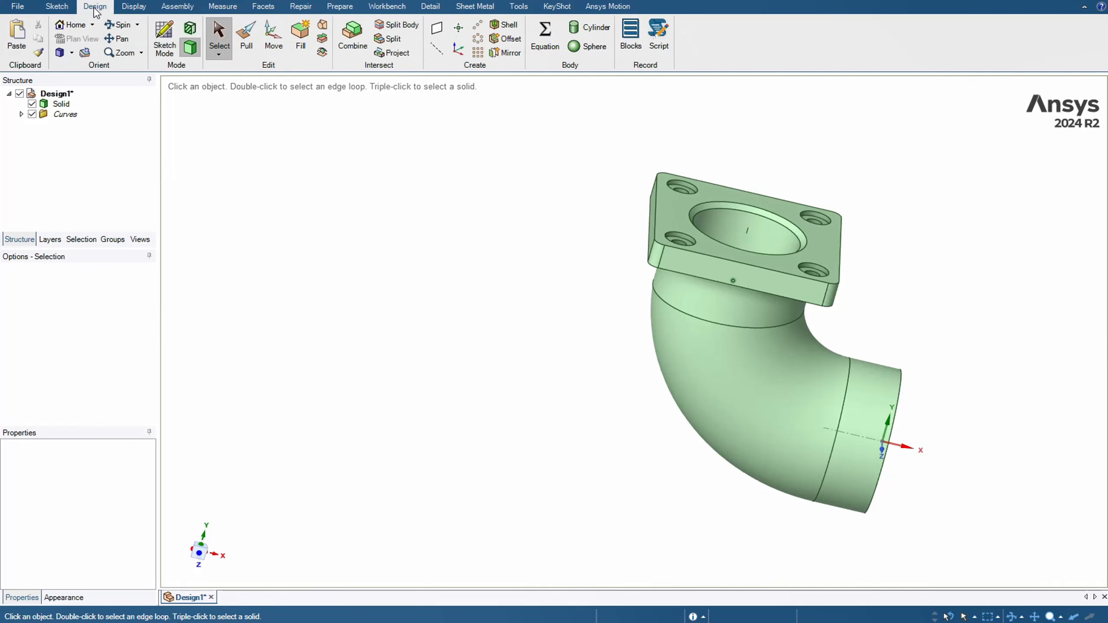
left_click(437, 29)
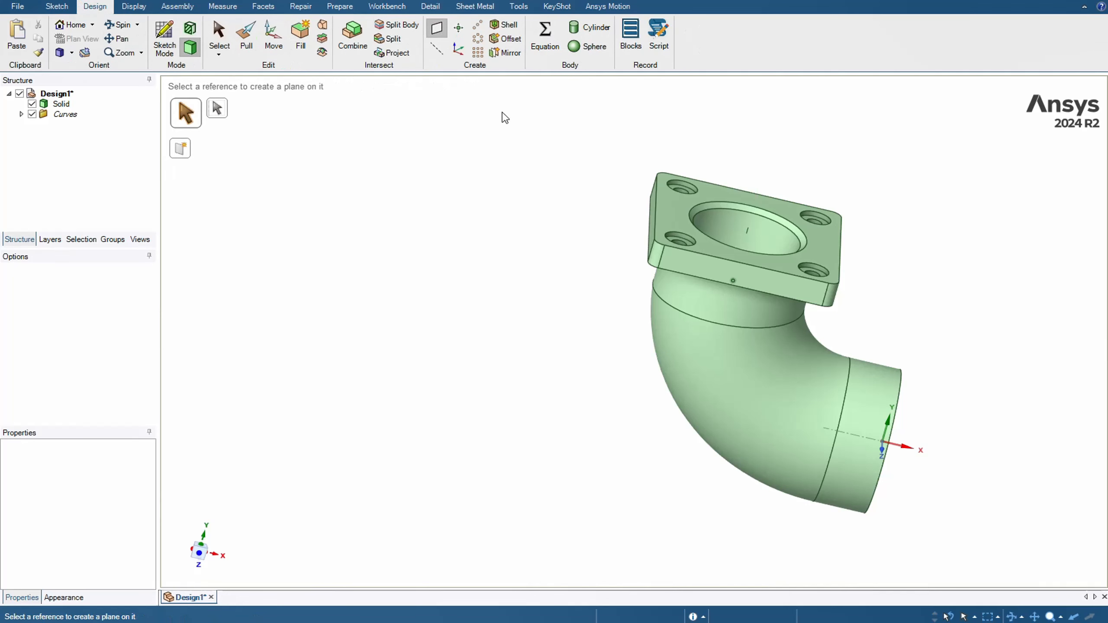
left_click(675, 215)
mouse_move(549, 262)
middle_mouse_down()
mouse_move(428, 170)
mouse_move(528, 114)
middle_mouse_up()
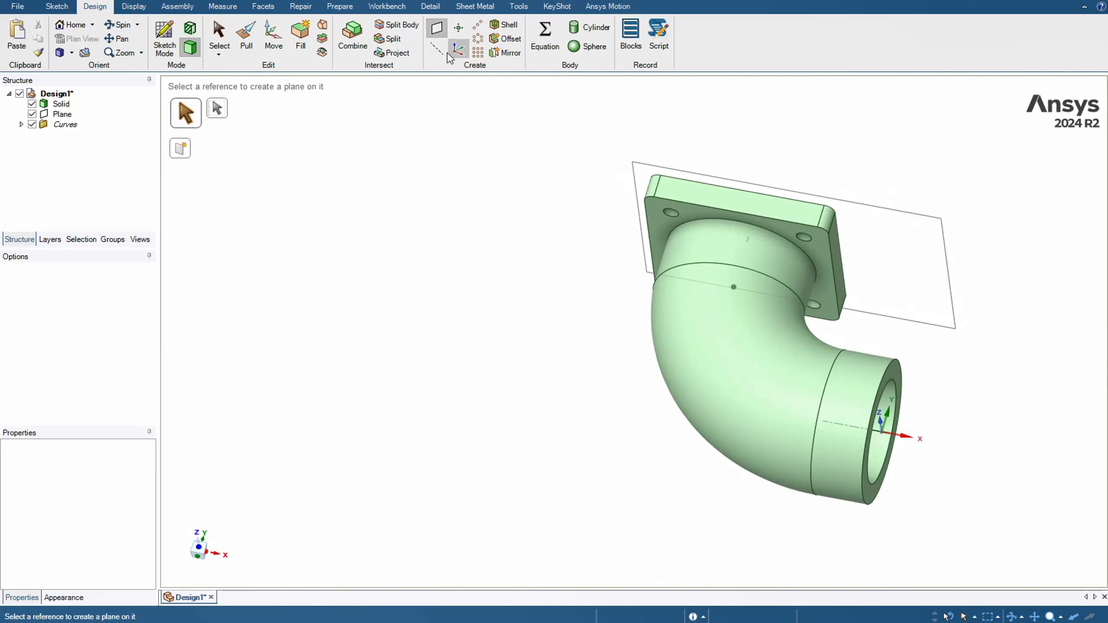
Move the datum plane 50 mm down from the outer face to the flange's underside.
left_click(274, 36)
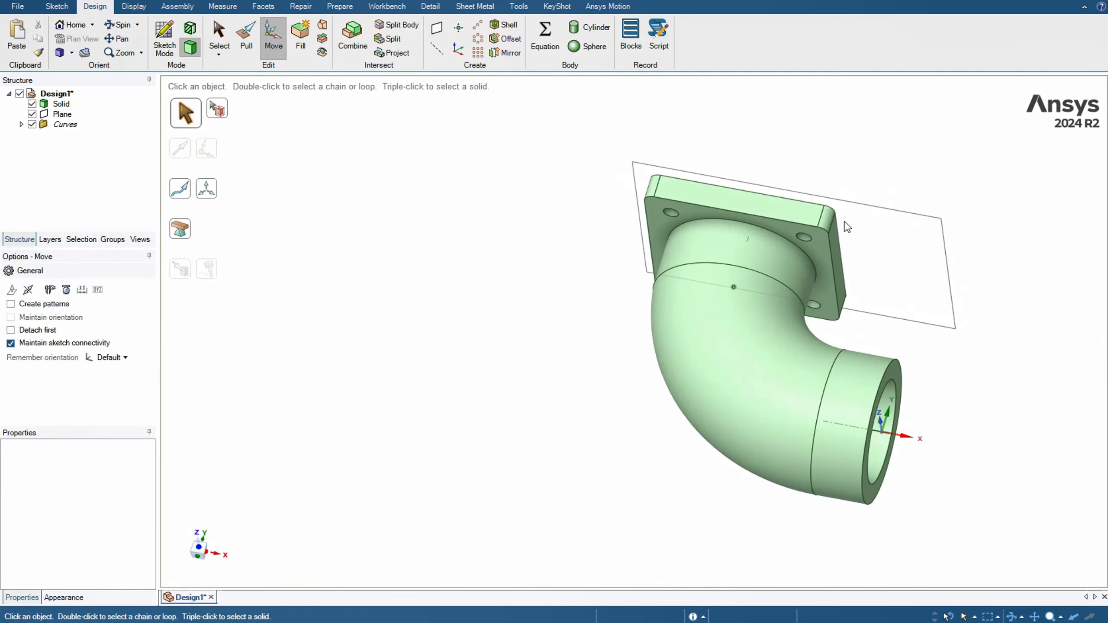
left_click(883, 214)
mouse_move(768, 113)
middle_mouse_down()
mouse_move(790, 126)
mouse_move(792, 191)
middle_mouse_up()
left_click_drag(794, 183, 788, 201)
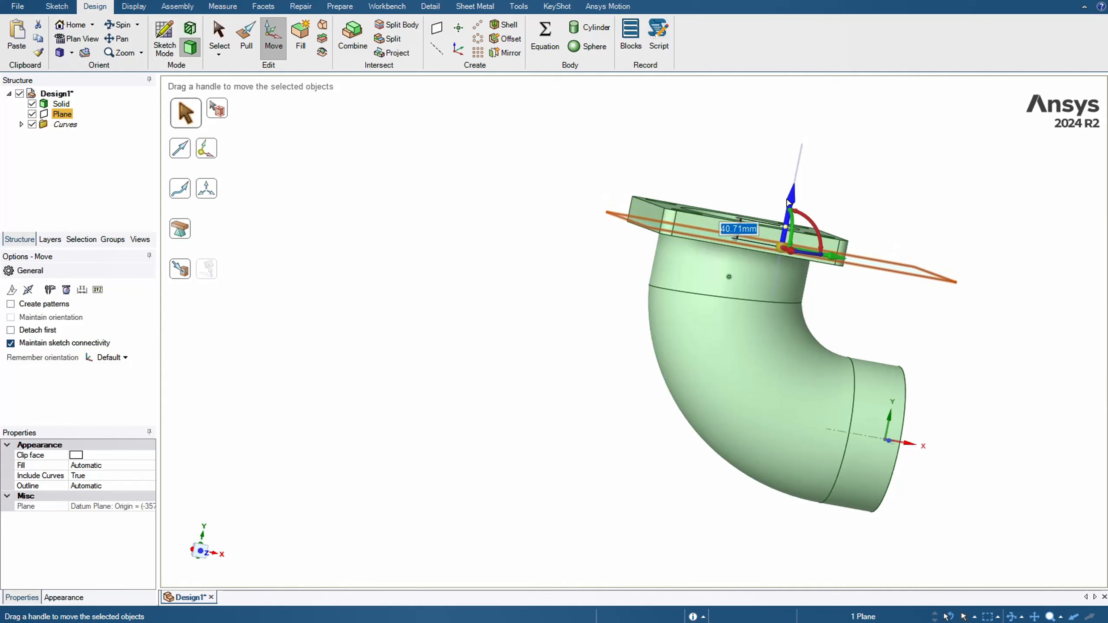
key("Return")
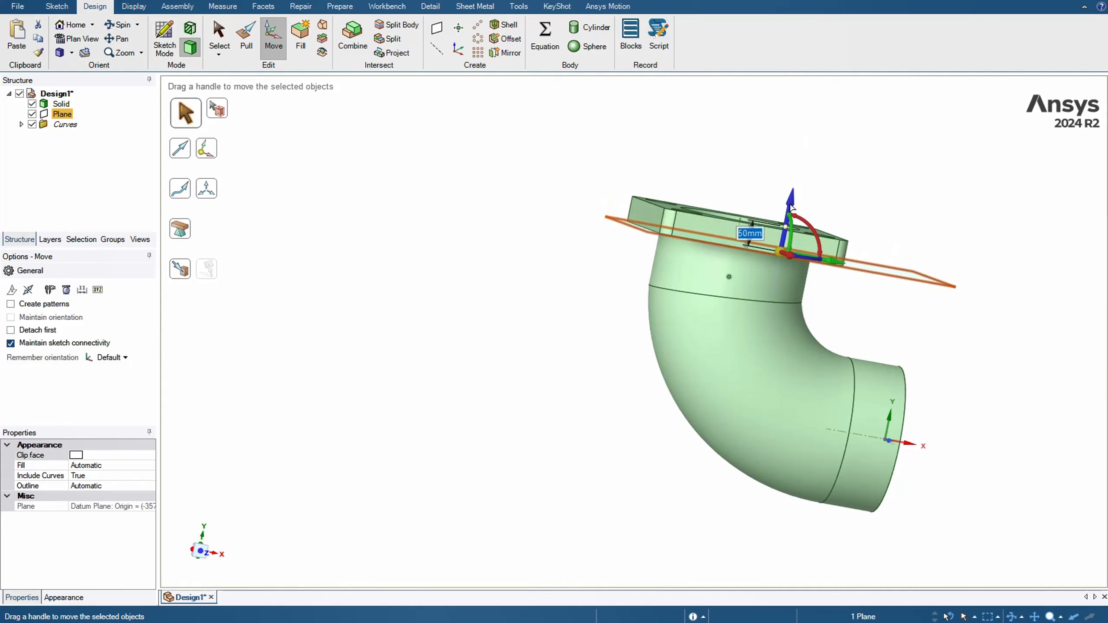
left_click(473, 289)
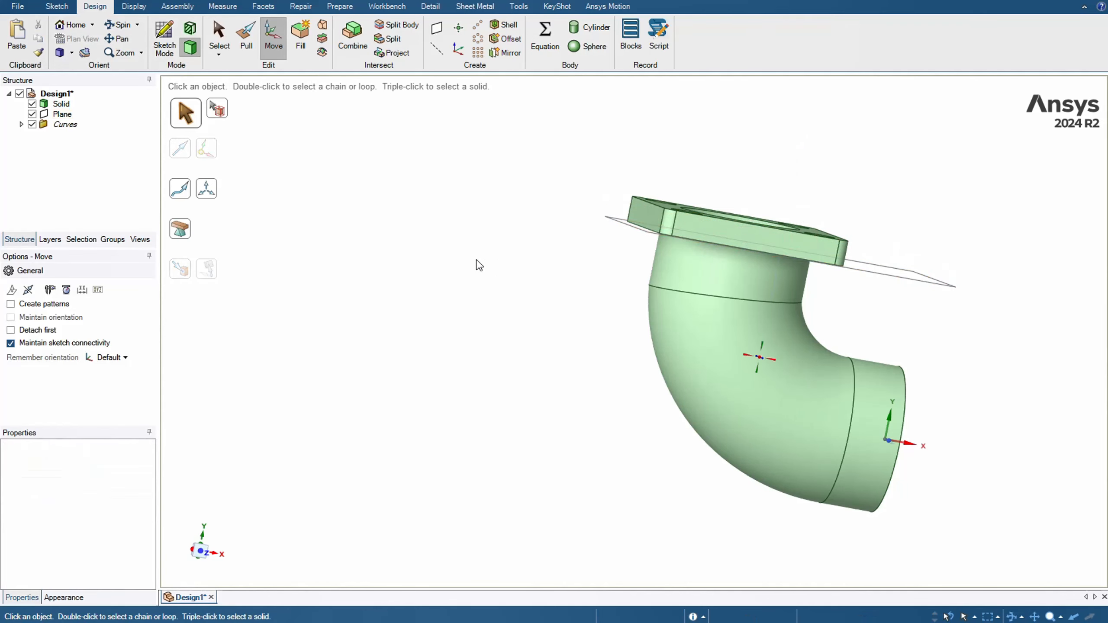
middle_click_drag(479, 265, 435, 262)
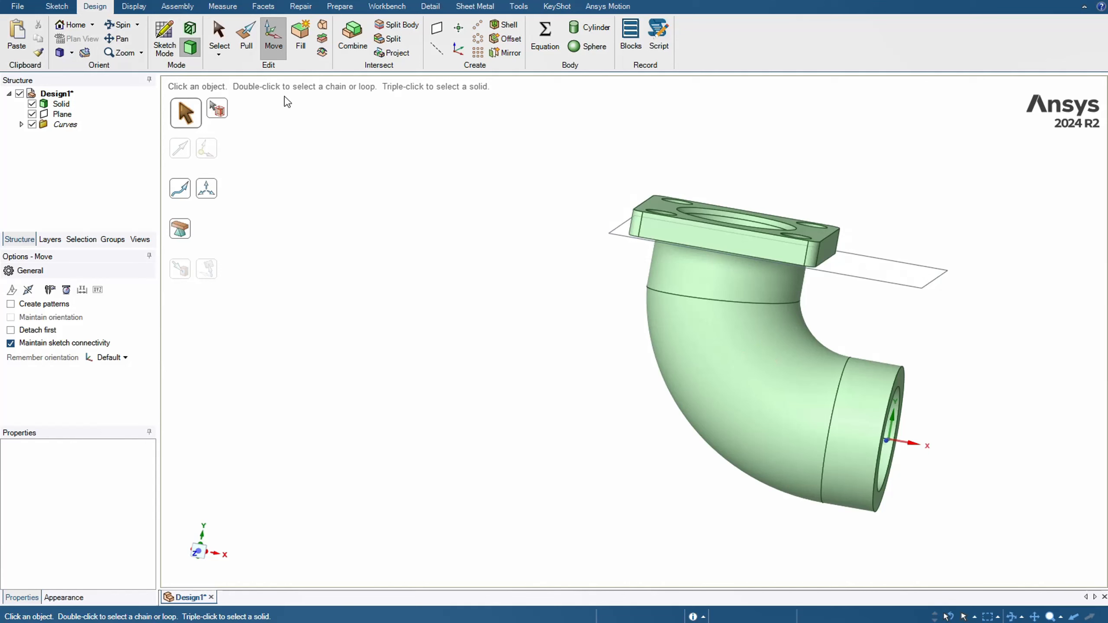
Split the elbow solid with the datum plane to separate the flange from the pipe.
left_click(395, 24)
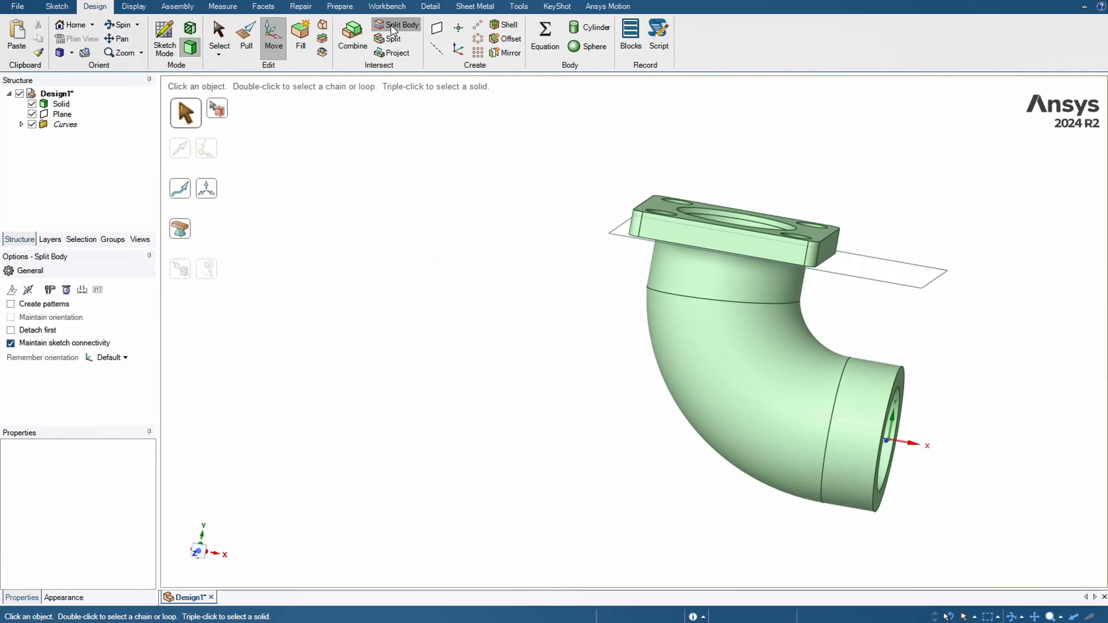
left_click(705, 237)
middle_click_drag(839, 212, 826, 223)
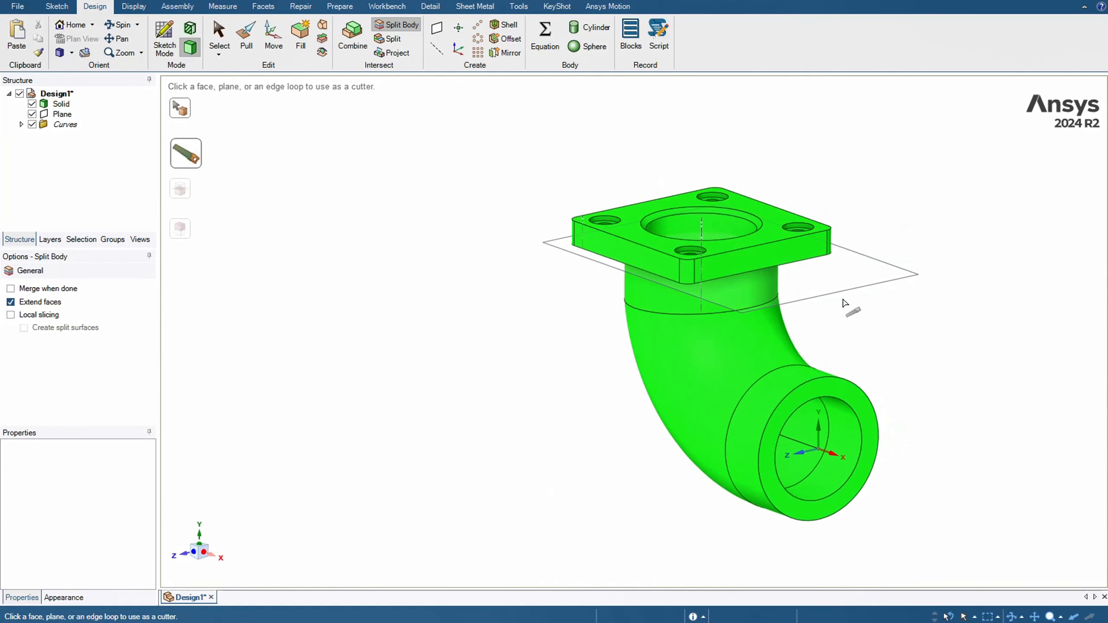
left_click(784, 301)
middle_click_drag(446, 268, 523, 257)
key("Escape")
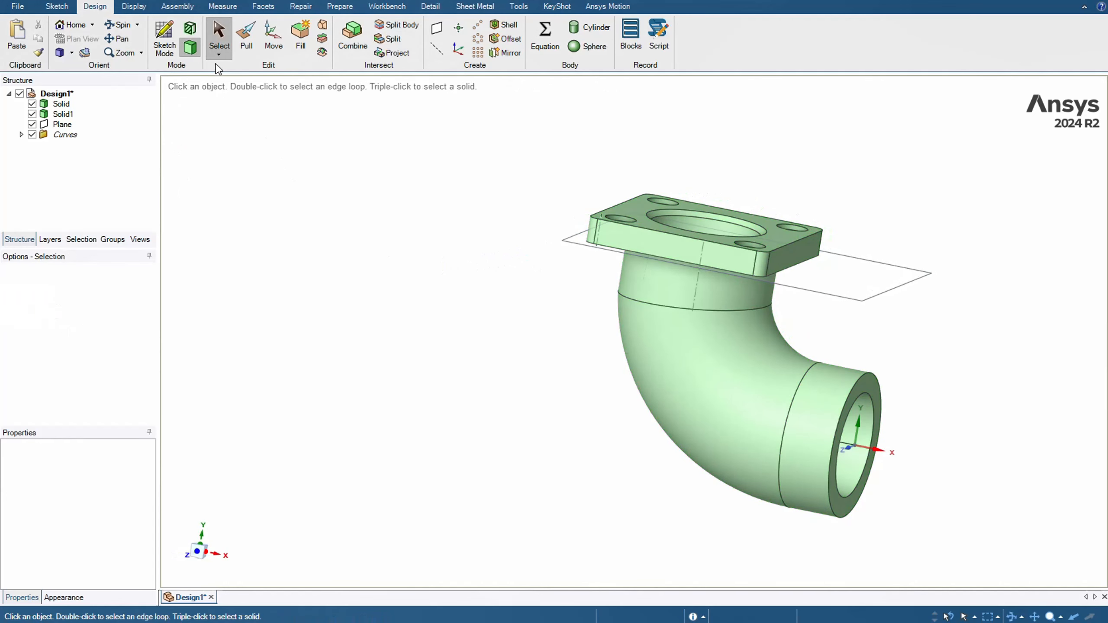
Copy the separated flange body about 268 mm straight up above the original.
left_click(274, 37)
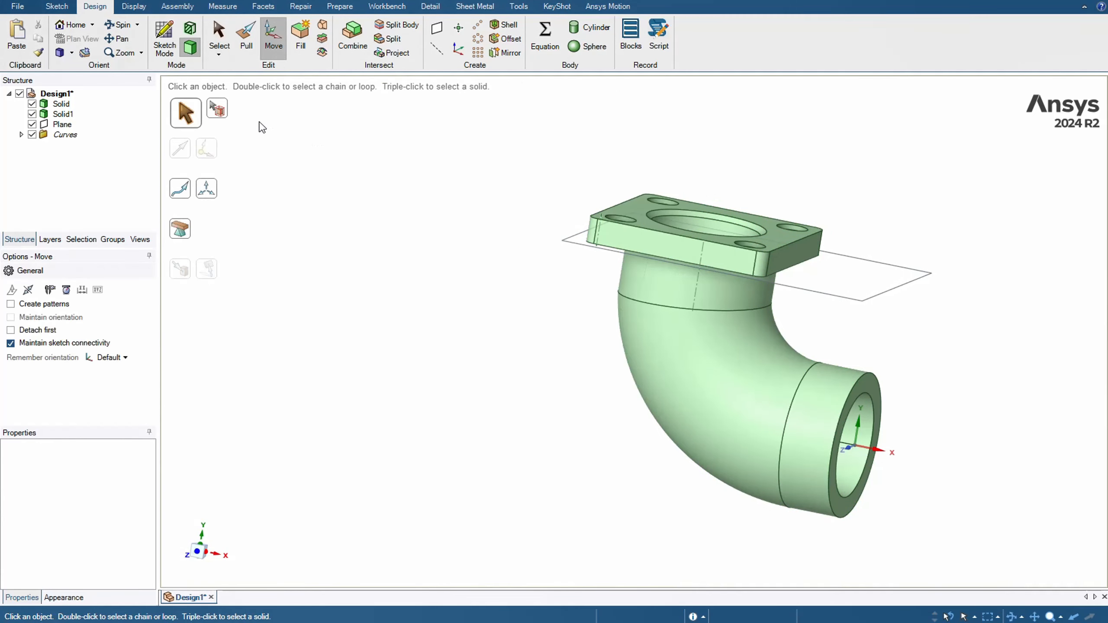
left_click(608, 236)
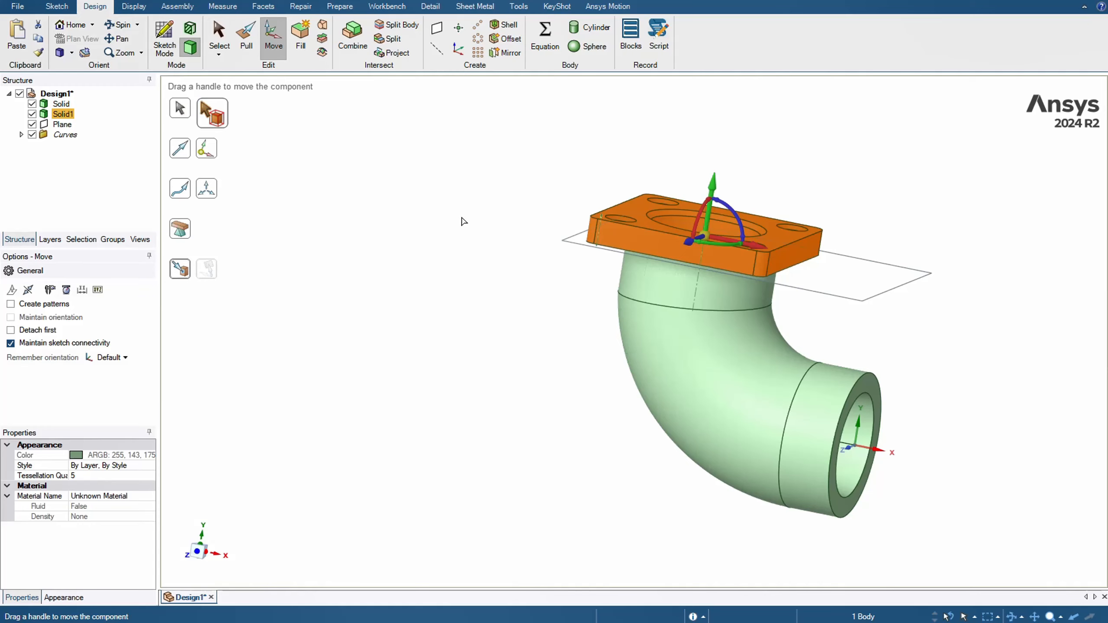
middle_click_drag(463, 222, 283, 269, "shift")
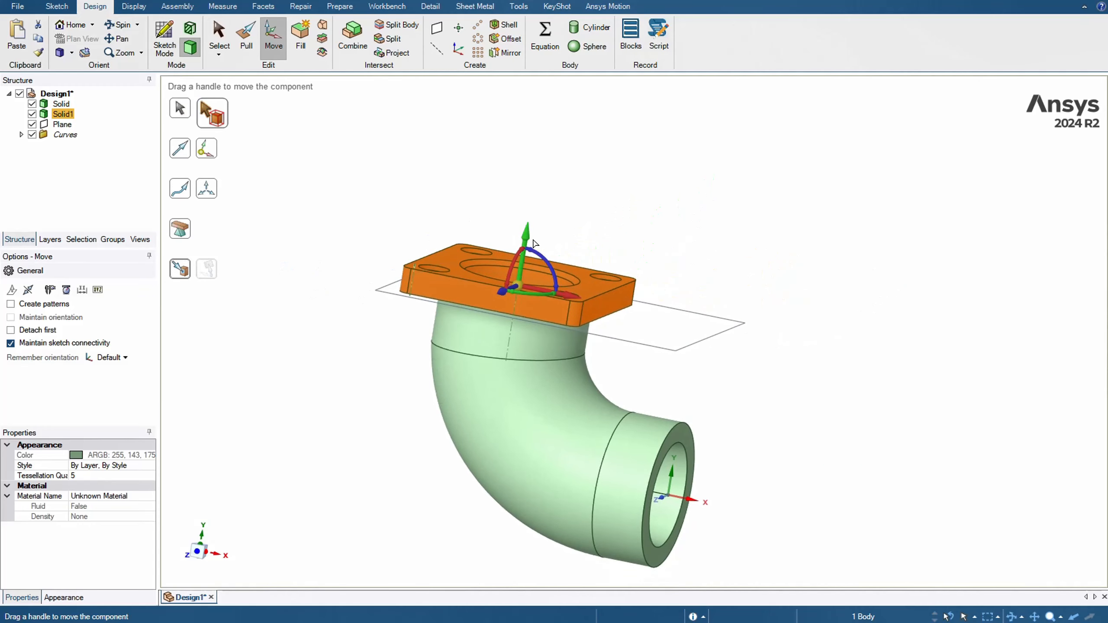
left_click_drag(527, 243, 556, 108, "ctrl")
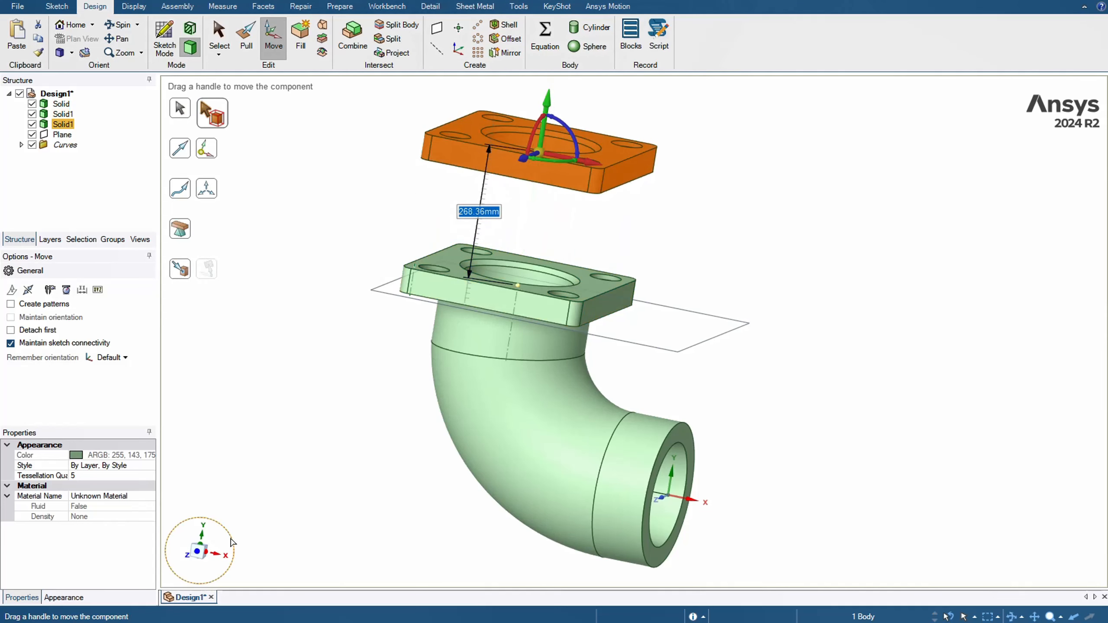
Rotate the copied flange 90° about the Z axis so it stands upright with its counterbores facing away from the pipe's side outlet.
left_click(199, 555)
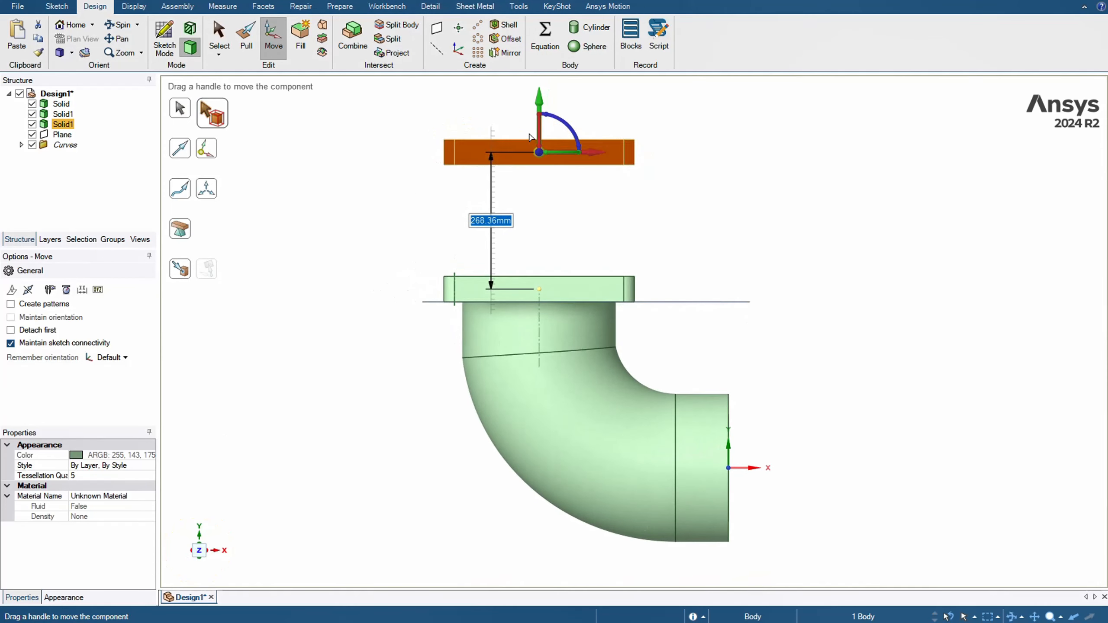
left_click_drag(560, 120, 478, 114)
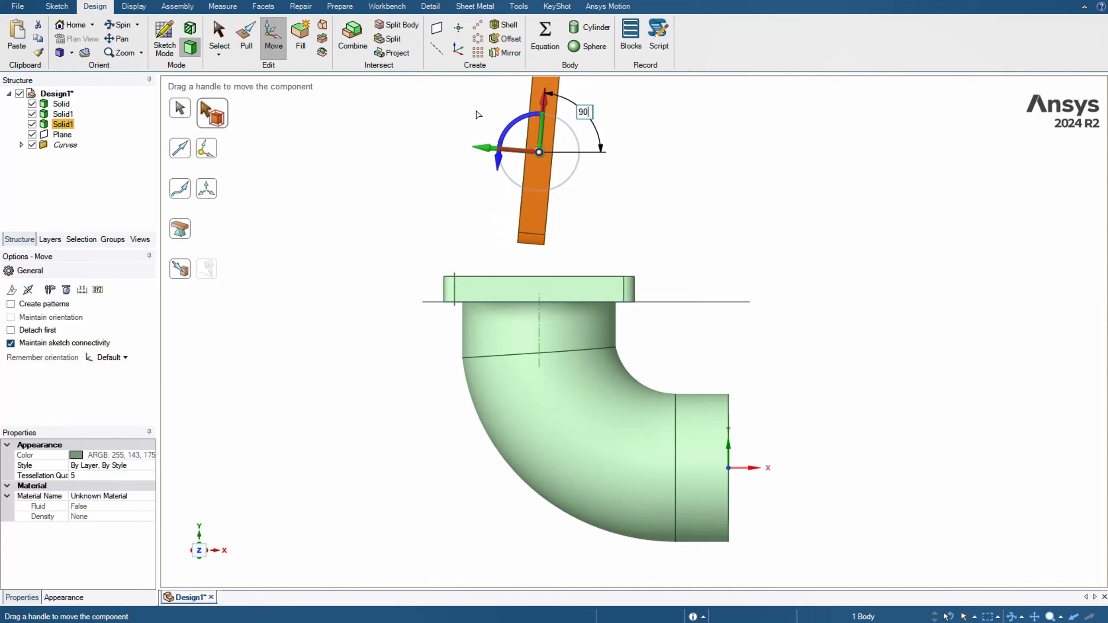
key("Return")
scroll(544, 280, "down", 3)
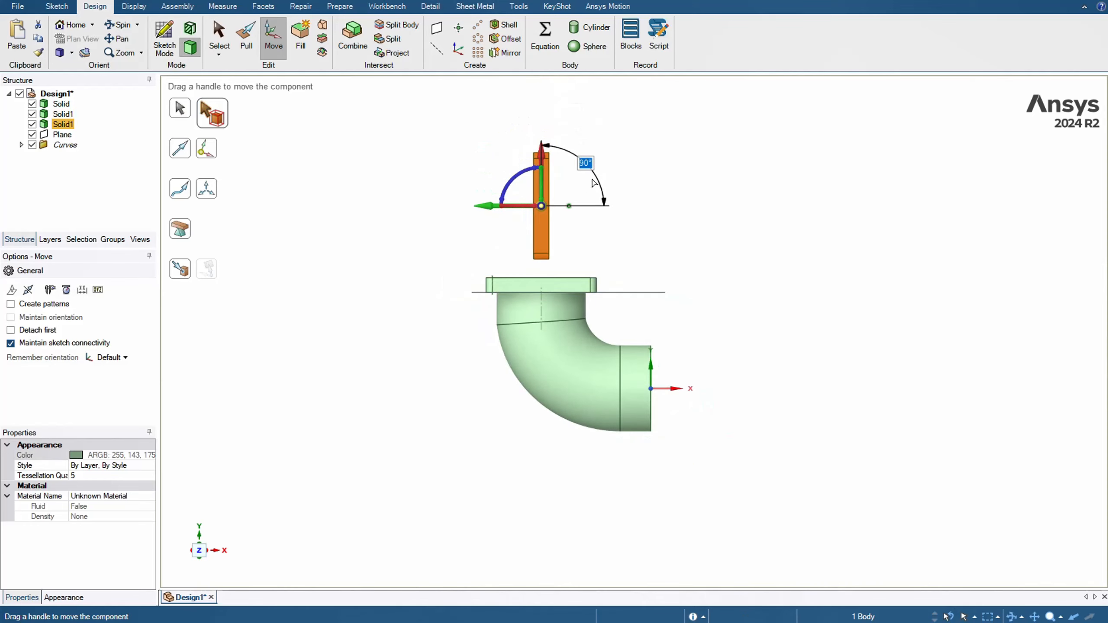
middle_click_drag(643, 160, 596, 236)
scroll(589, 246, "up", 4)
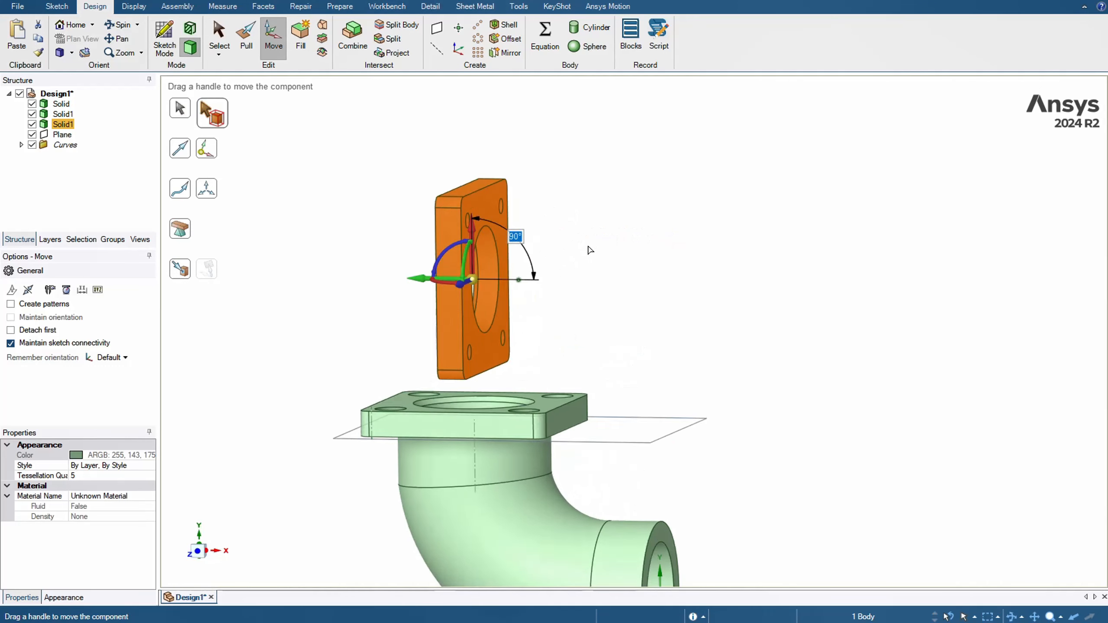
Examine how the upright flange copy faces relative to the pipe's side outlet, and clear the selection.
scroll(616, 421, "down", 3)
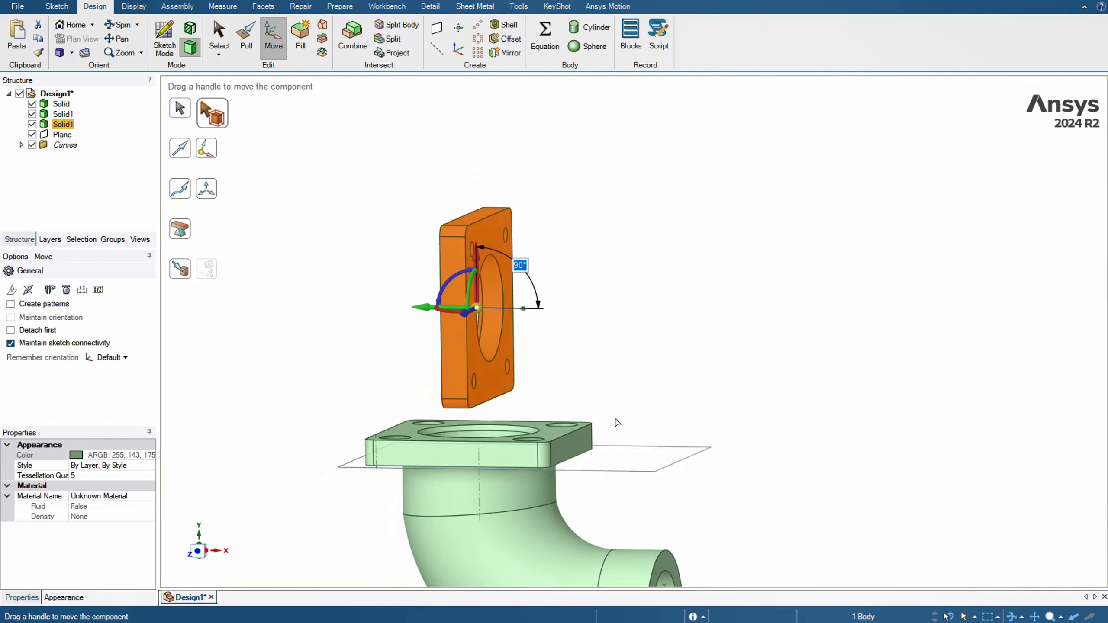
scroll(585, 323, "up", 5)
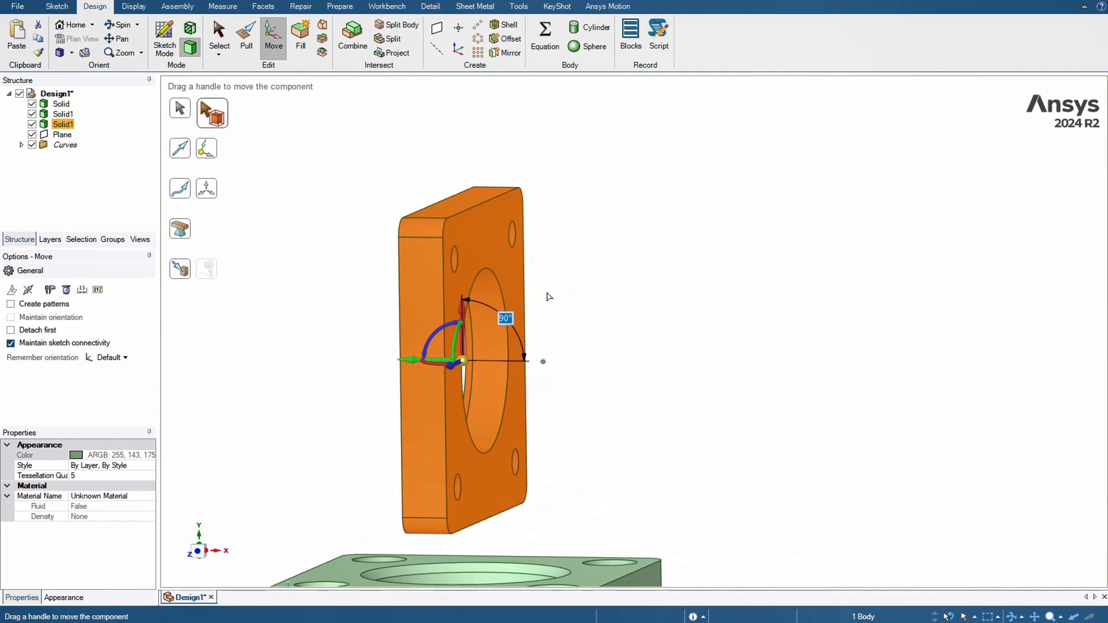
scroll(549, 393, "down", 5)
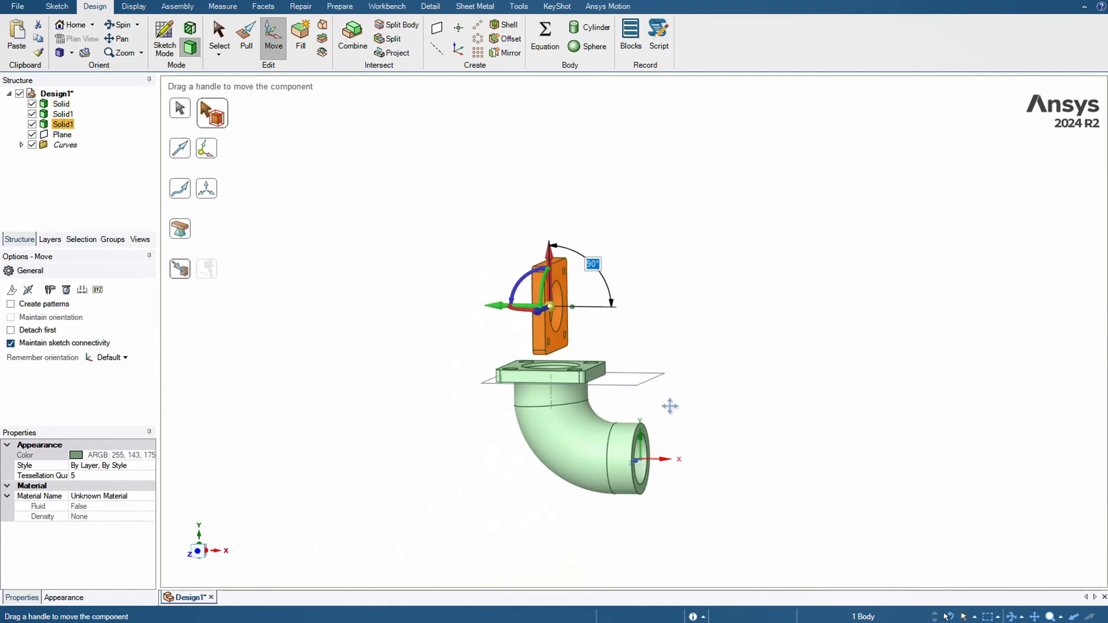
scroll(668, 403, "up", 4)
scroll(634, 376, "down", 4)
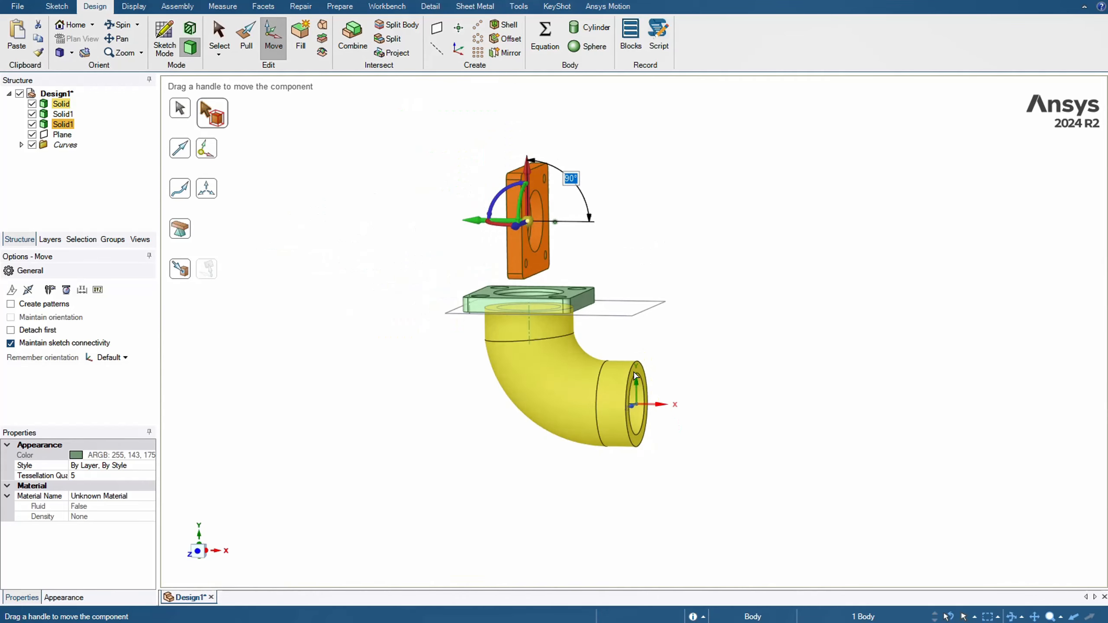
left_click(183, 110)
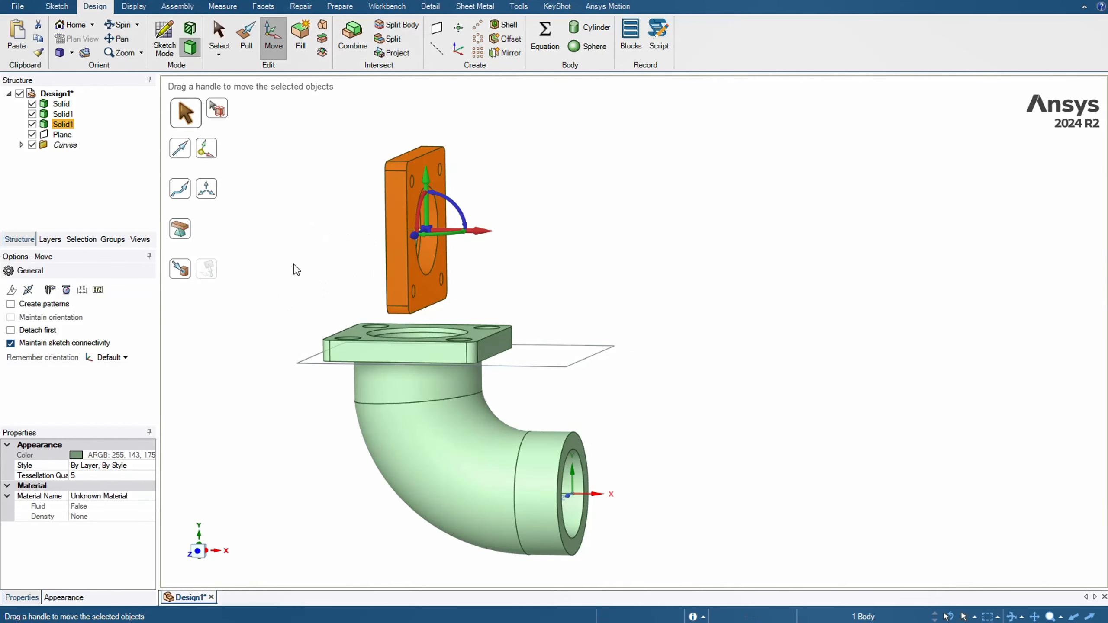
middle_click_drag(297, 270, 639, 246)
left_click(626, 248)
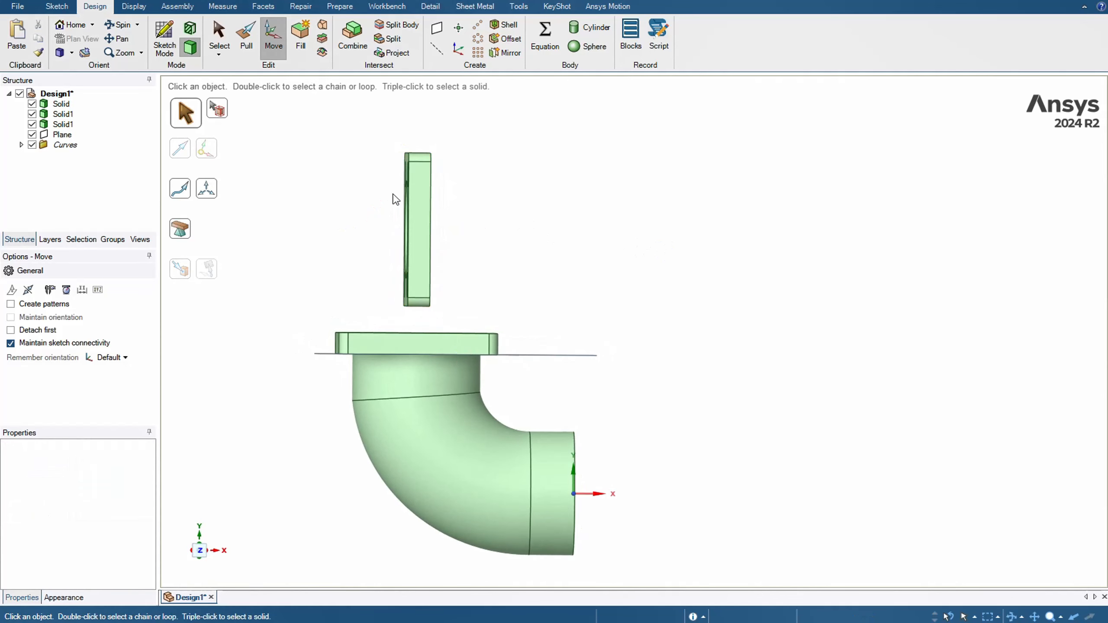
Rotate the whole flange copy another 180° about the Z axis so its counterbored face points outward along +X.
left_click(217, 109)
left_click(418, 227)
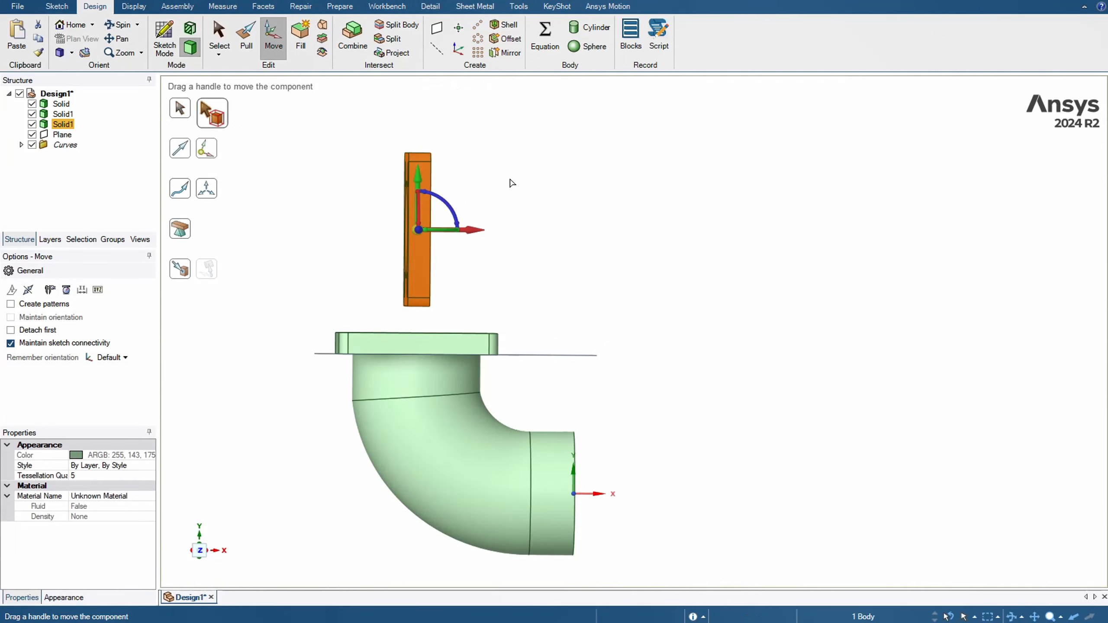
mouse_move(512, 181)
middle_mouse_down()
mouse_move(534, 225)
mouse_move(514, 220)
middle_mouse_up()
left_click(198, 552)
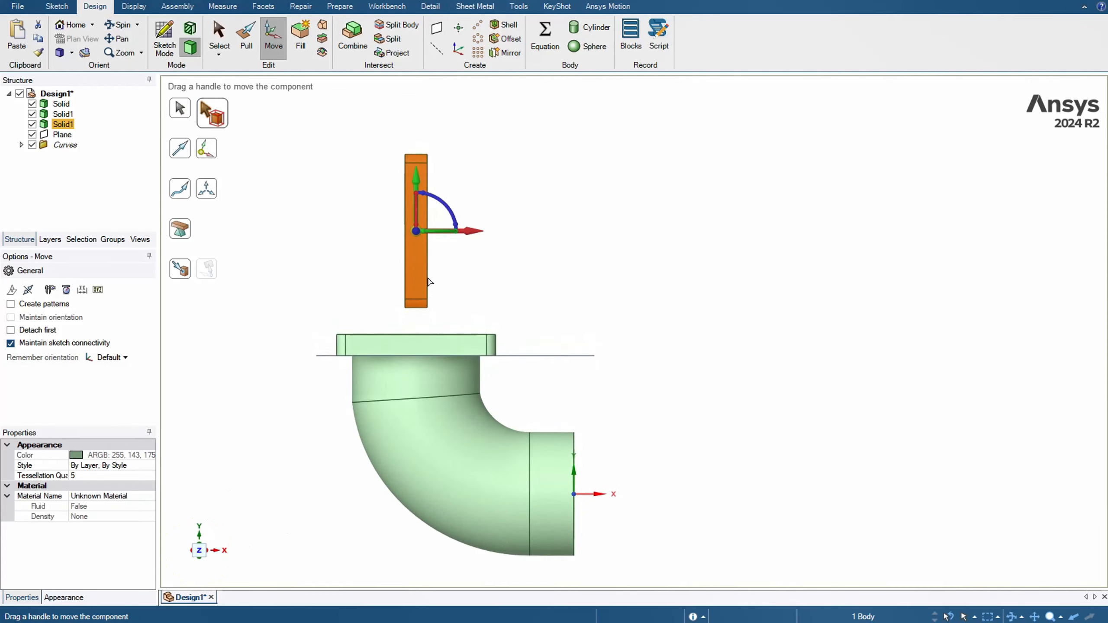
left_click_drag(448, 210, 386, 267)
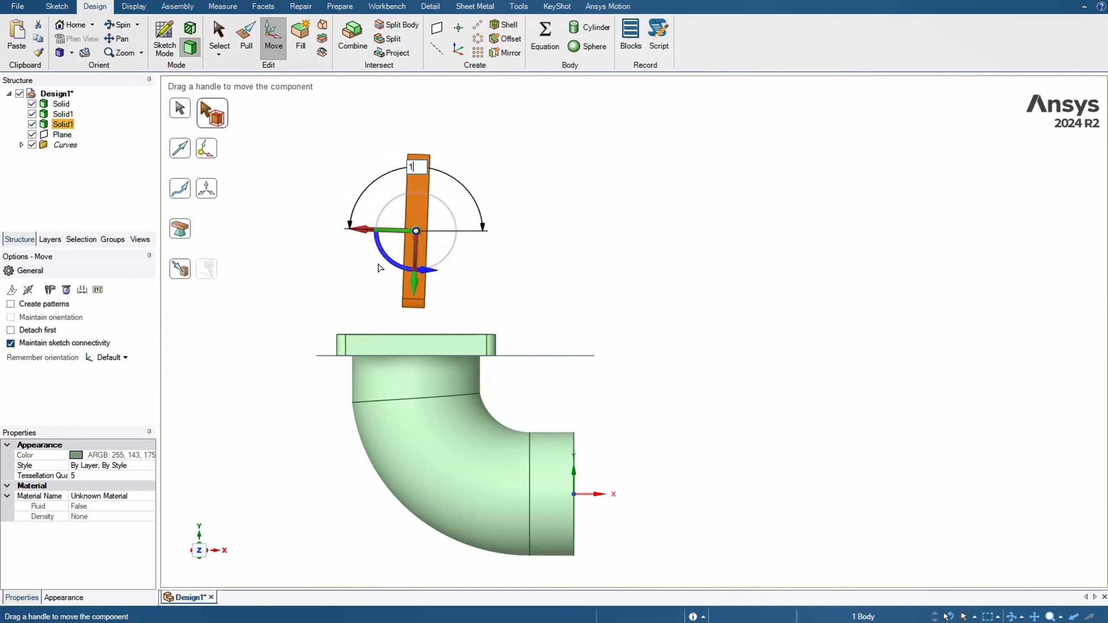
left_click_drag(380, 268, 383, 268)
middle_click_drag(573, 244, 508, 247)
key("Escape")
Select the flange copy's body and anchor the Move handle at the centre of the bore edge on its plain face.
left_click(419, 253)
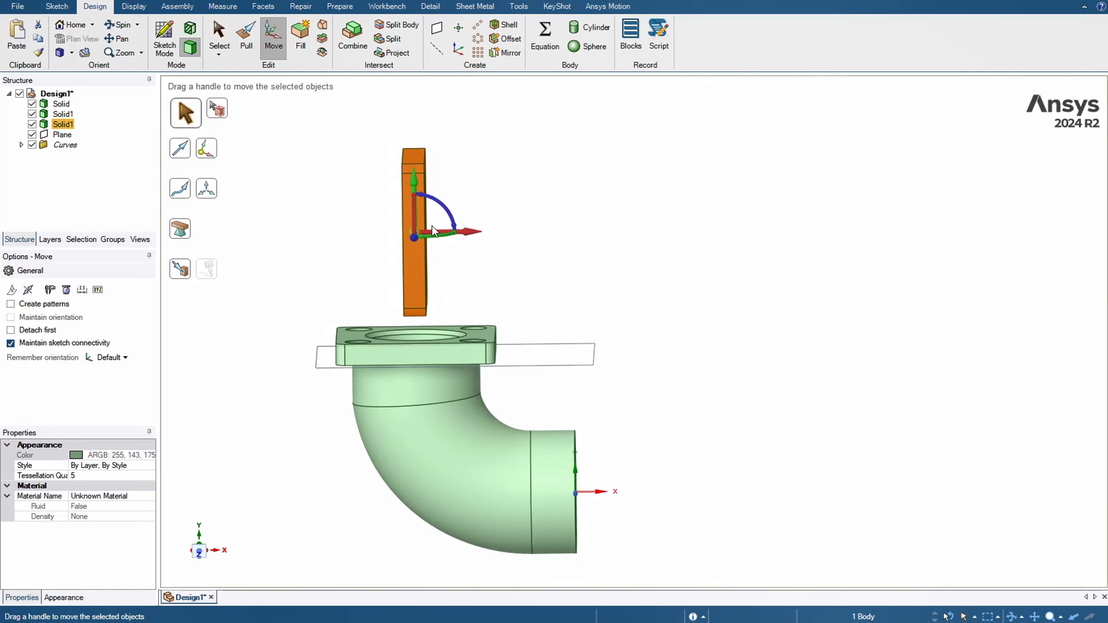
scroll(433, 231, "up", 5)
scroll(403, 233, "down", 2)
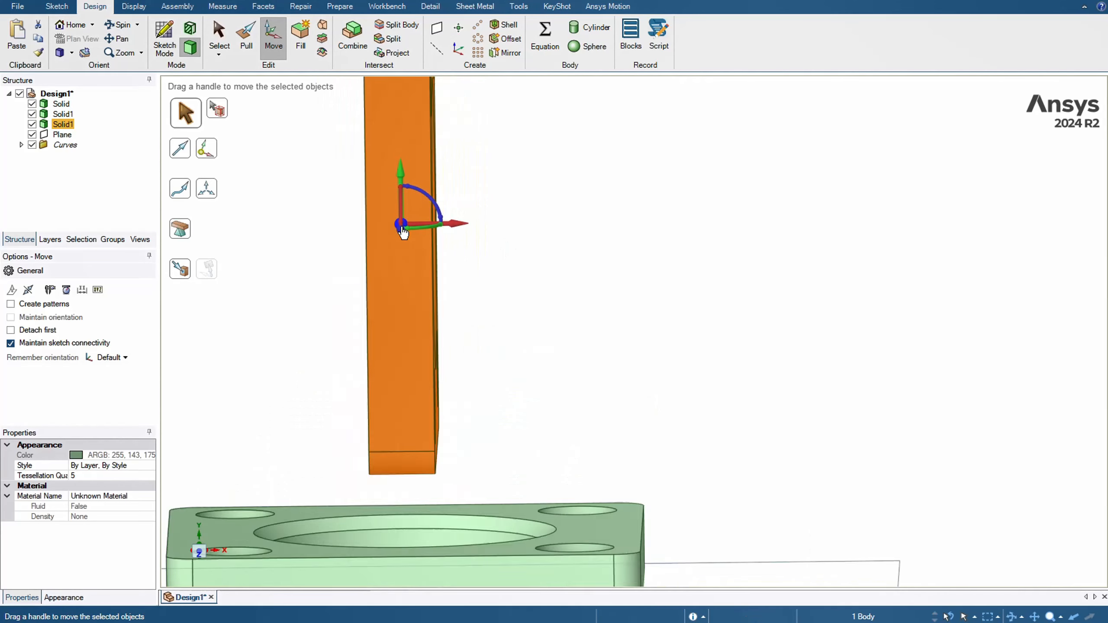
scroll(403, 233, "down", 3)
middle_click_drag(507, 230, 546, 242)
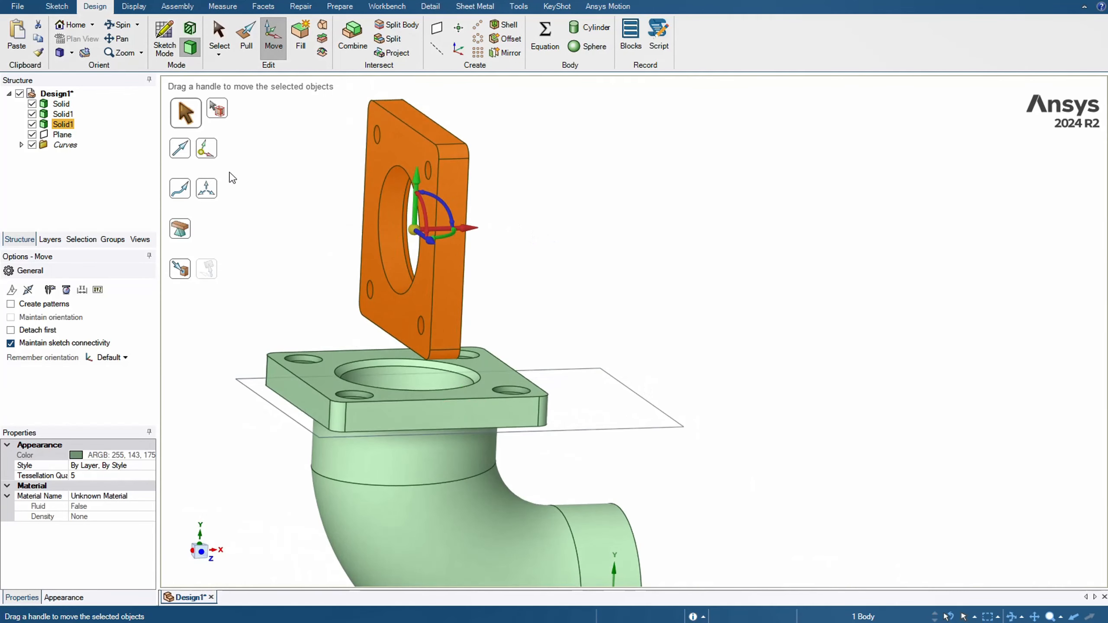
left_click(206, 149)
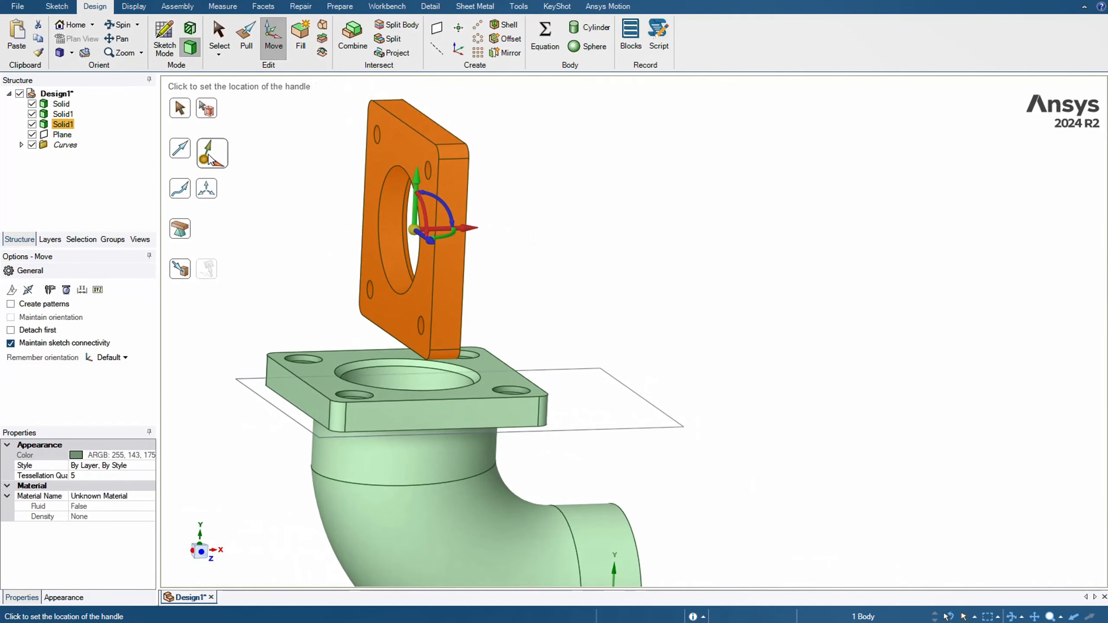
left_click(415, 293)
middle_click_drag(638, 243, 629, 229)
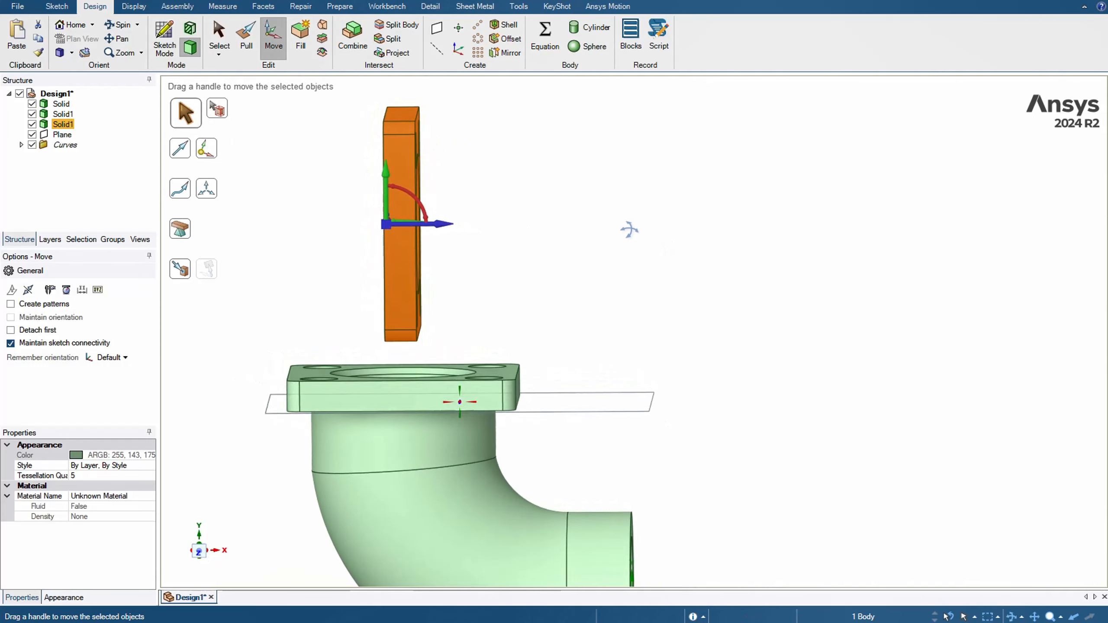
Move the flange copy with Up To onto the pipe's side outlet, aligning its bore centre with the outlet's end.
scroll(535, 323, "down", 3)
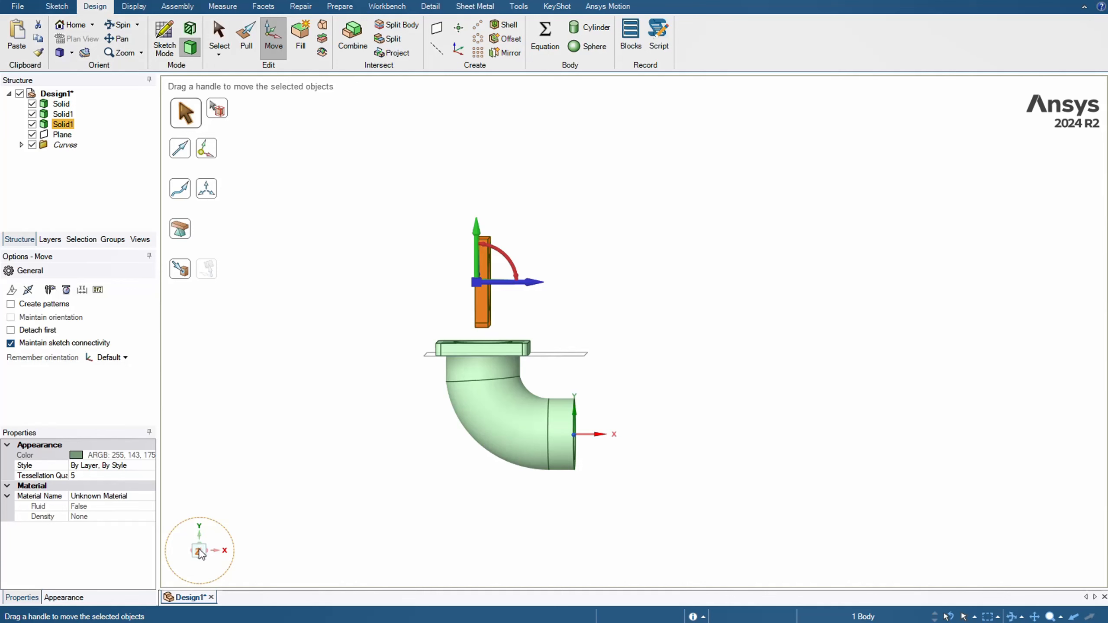
left_click(180, 269)
scroll(589, 388, "up", 5)
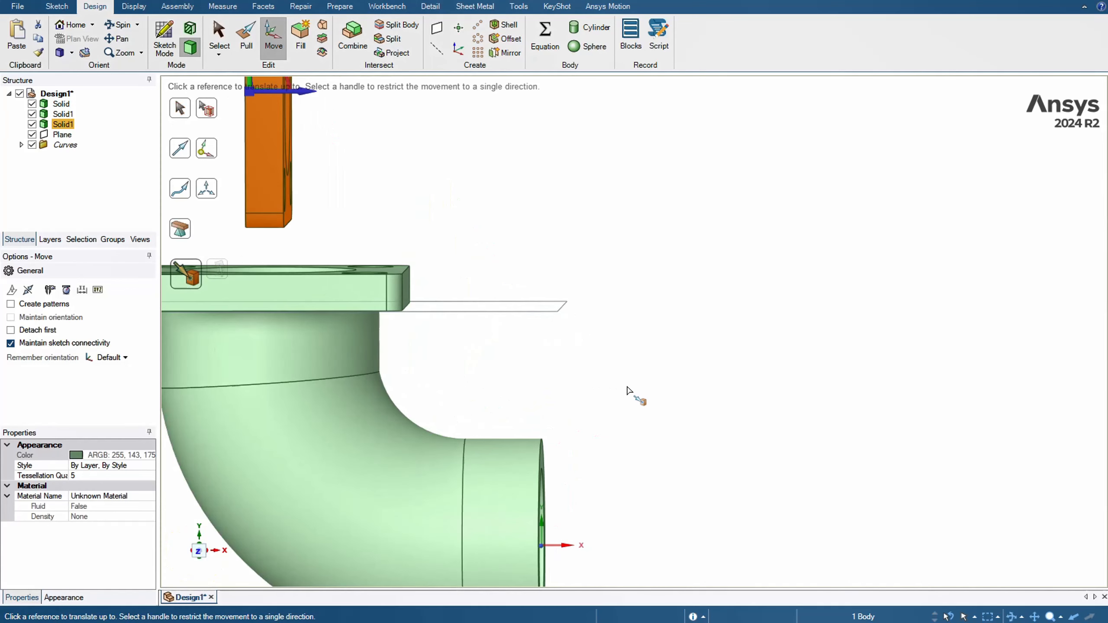
middle_click_drag(628, 391, 609, 396)
left_click(540, 526)
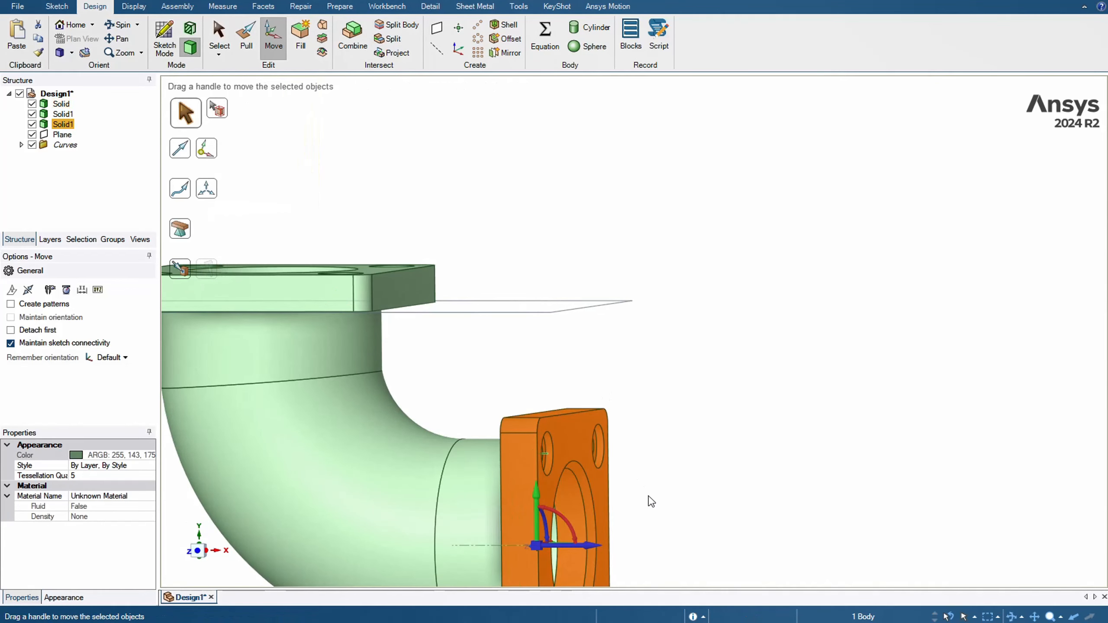
left_click(716, 433)
scroll(713, 433, "down", 4)
middle_click_drag(713, 433, 674, 442)
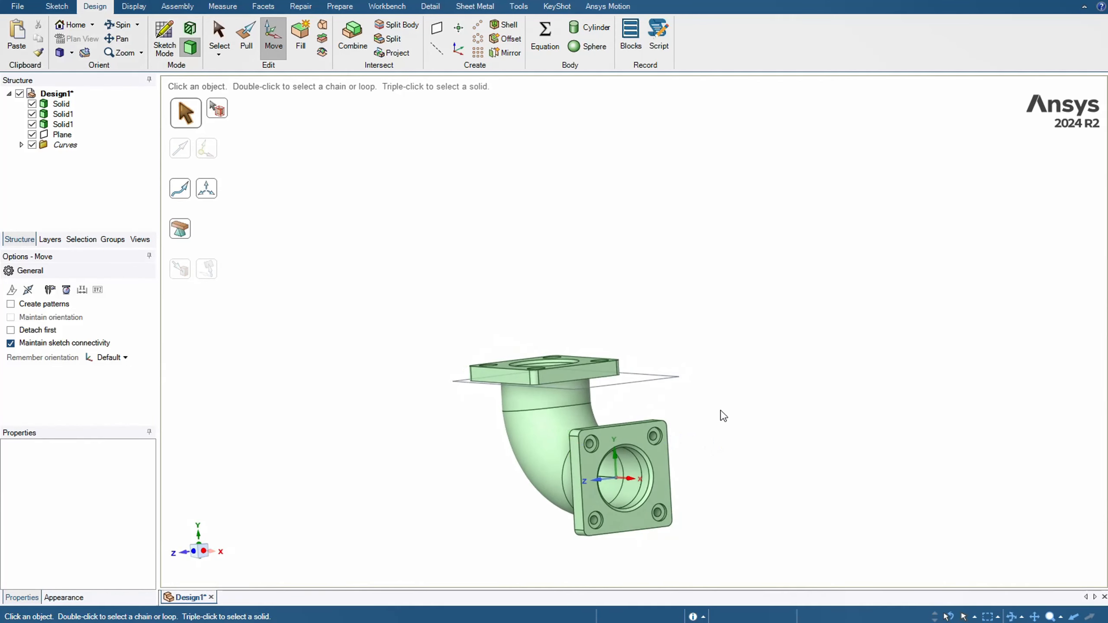
Delete the datum plane under the upper flange.
key("s")
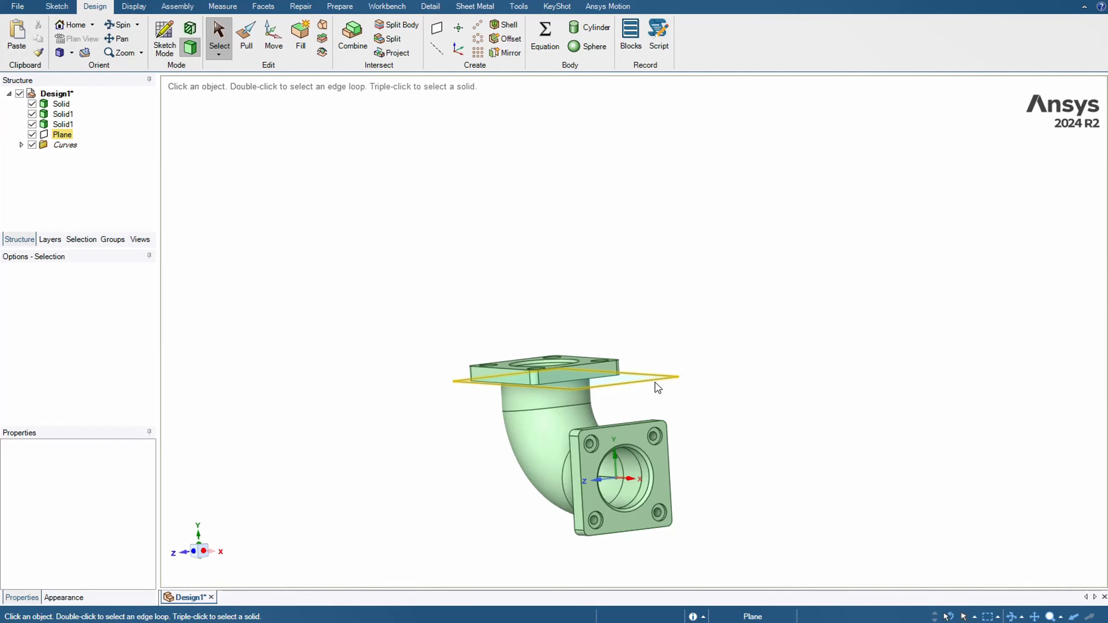
left_click(658, 388)
key("Delete")
scroll(660, 390, "up", 5)
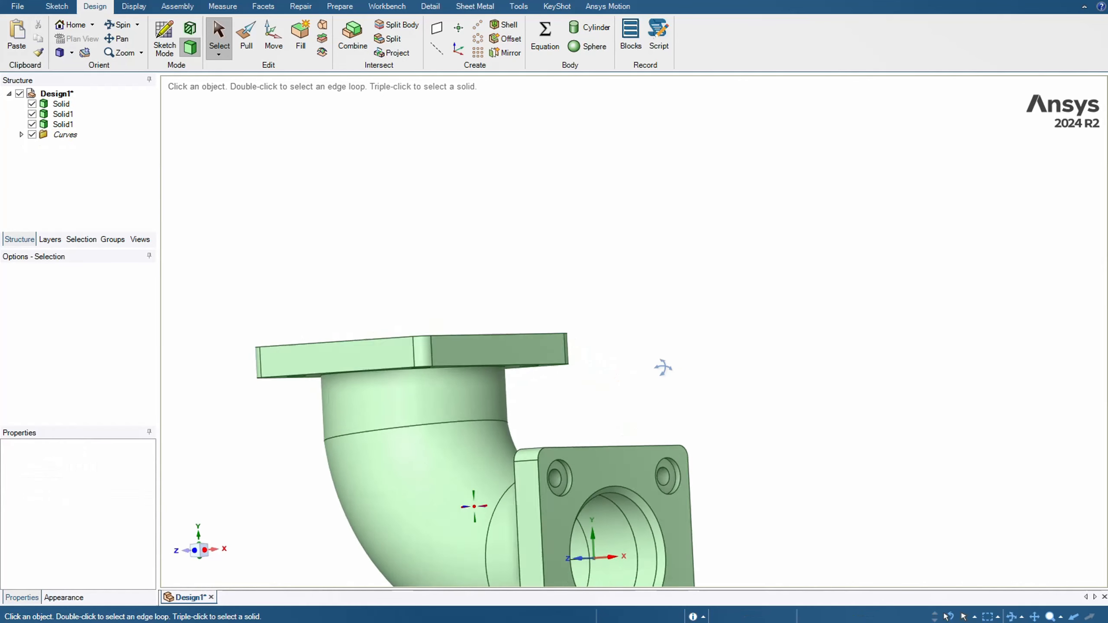
middle_click_drag(663, 368, 722, 325)
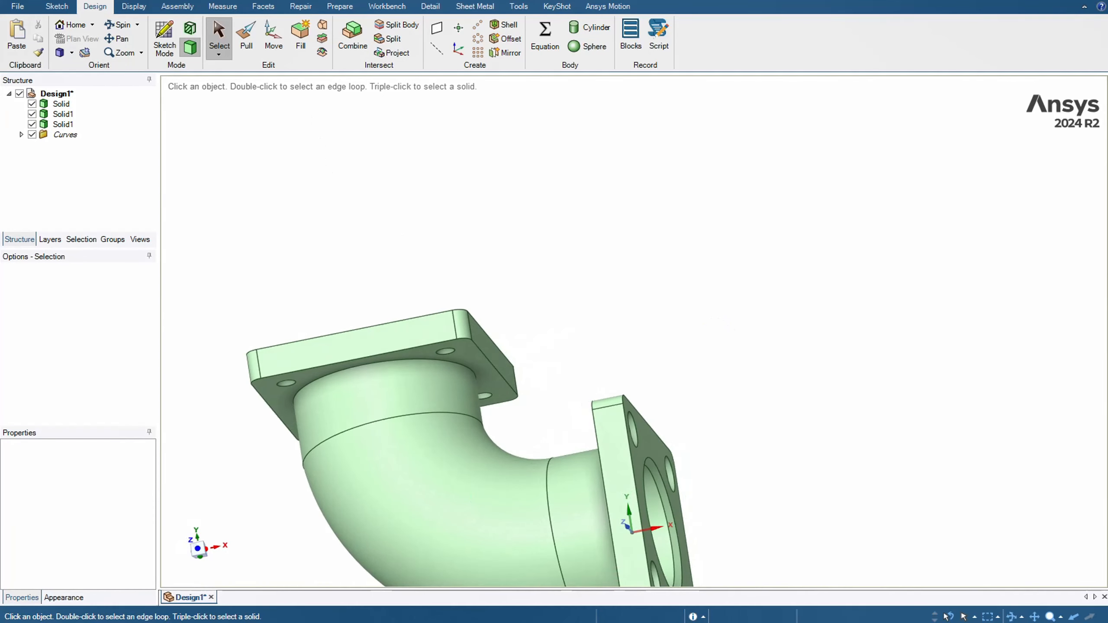
Switch to the technical drawing and check the fillet radius at the junction of pipe and flange, then return to the model.
key("alt+Tab")
scroll(590, 384, "up", 3)
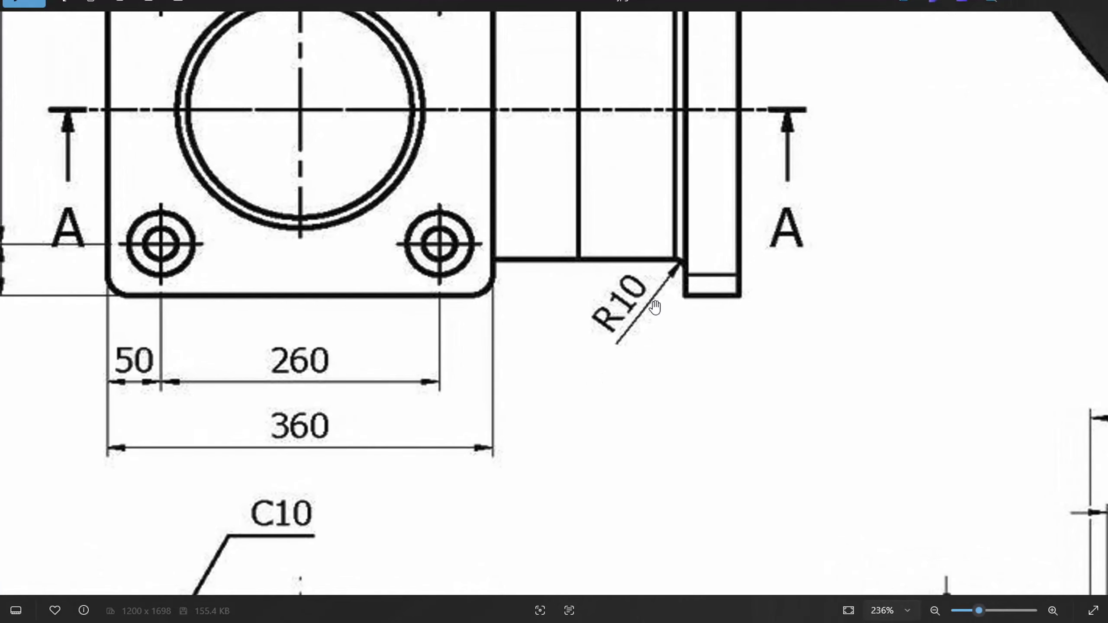
left_click_drag(628, 292, 621, 337)
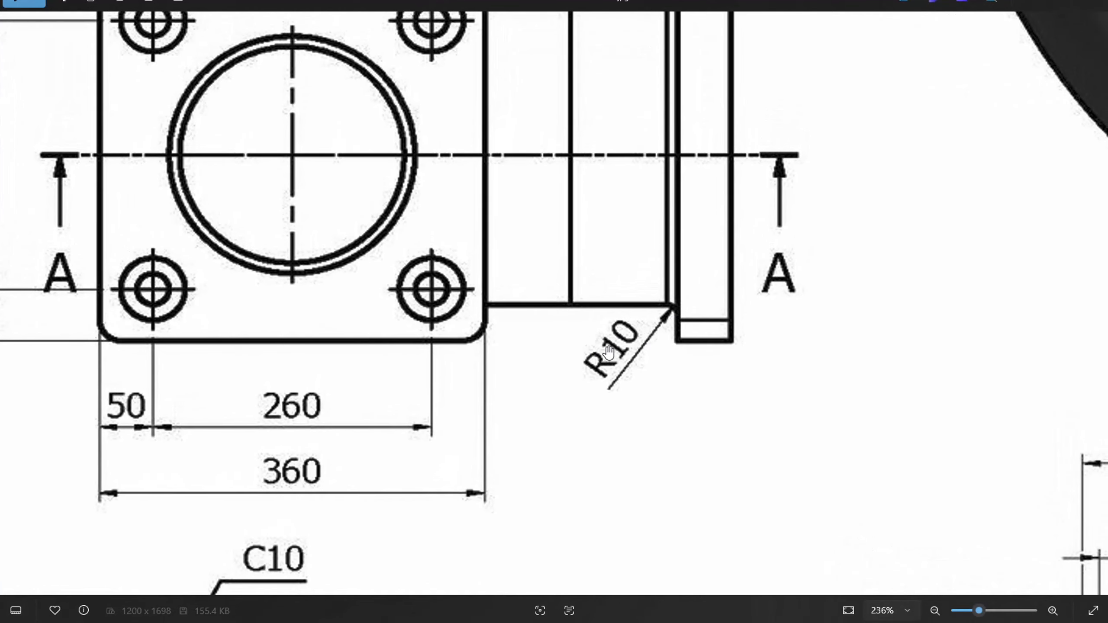
scroll(657, 339, "down", 10)
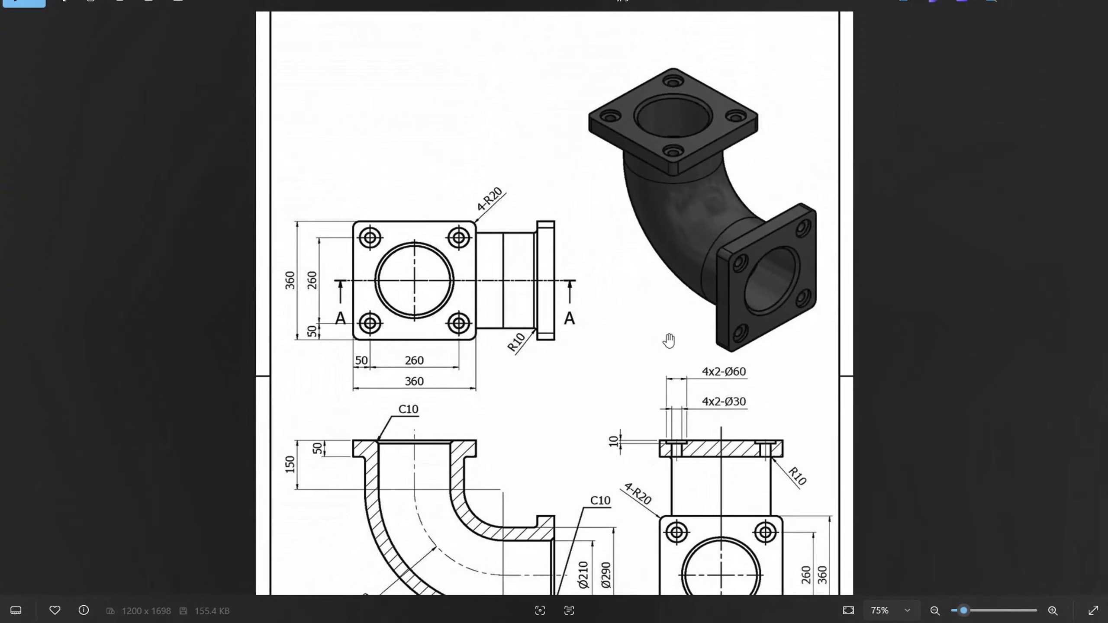
left_click_drag(683, 482, 648, 374)
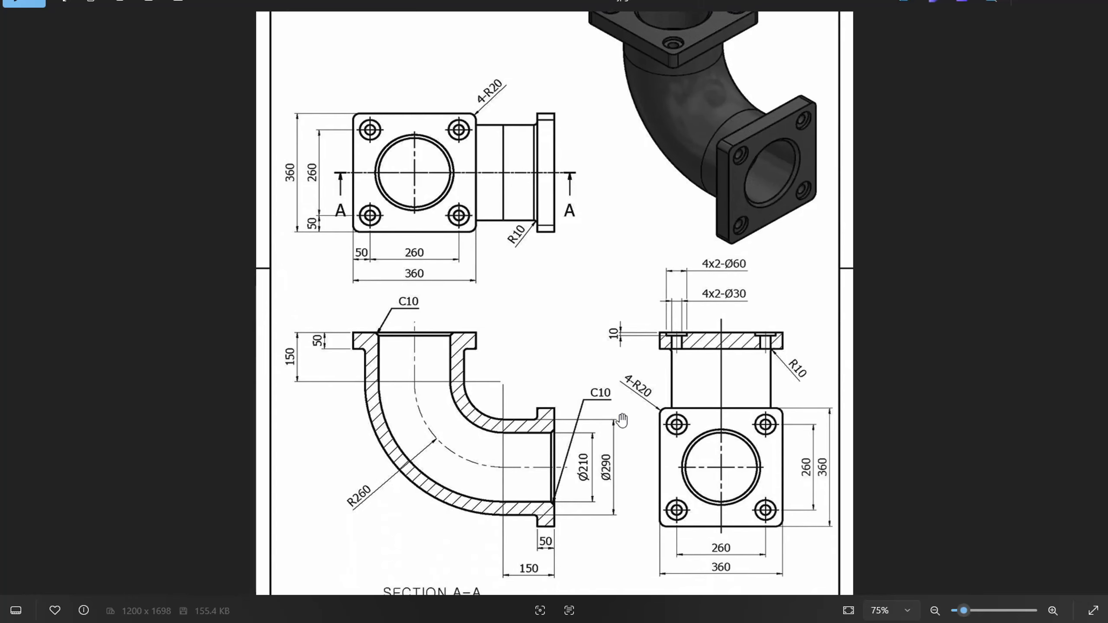
left_click(544, 622)
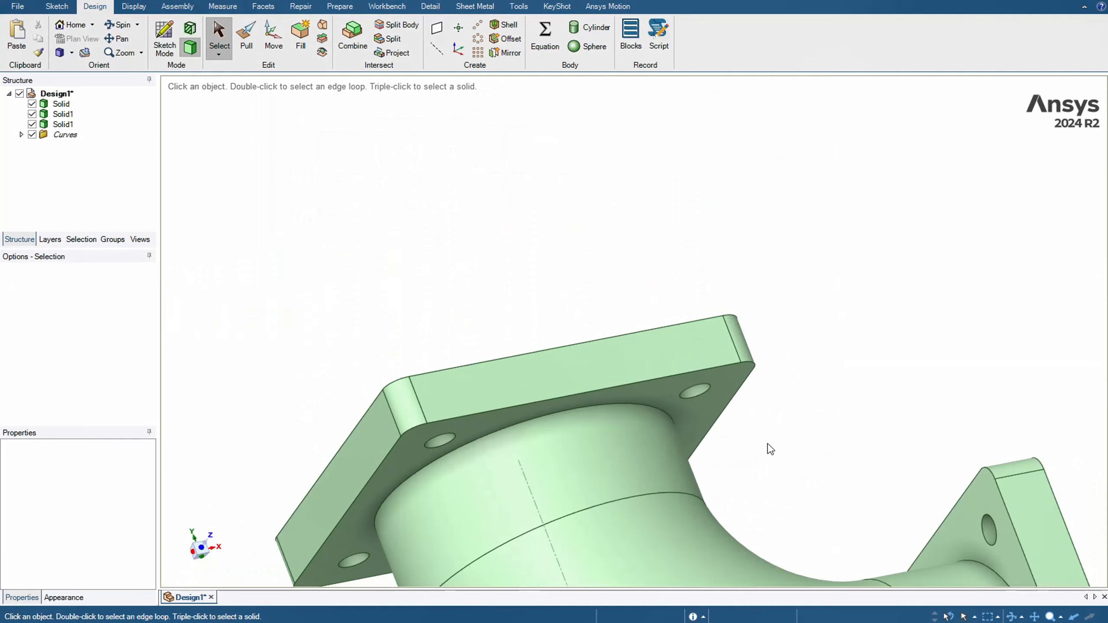
Combine the pipe elbow and both flanges into a single solid.
scroll(770, 449, "down", 5)
middle_click_drag(814, 364, 495, 341)
middle_click_drag(612, 371, 965, 407)
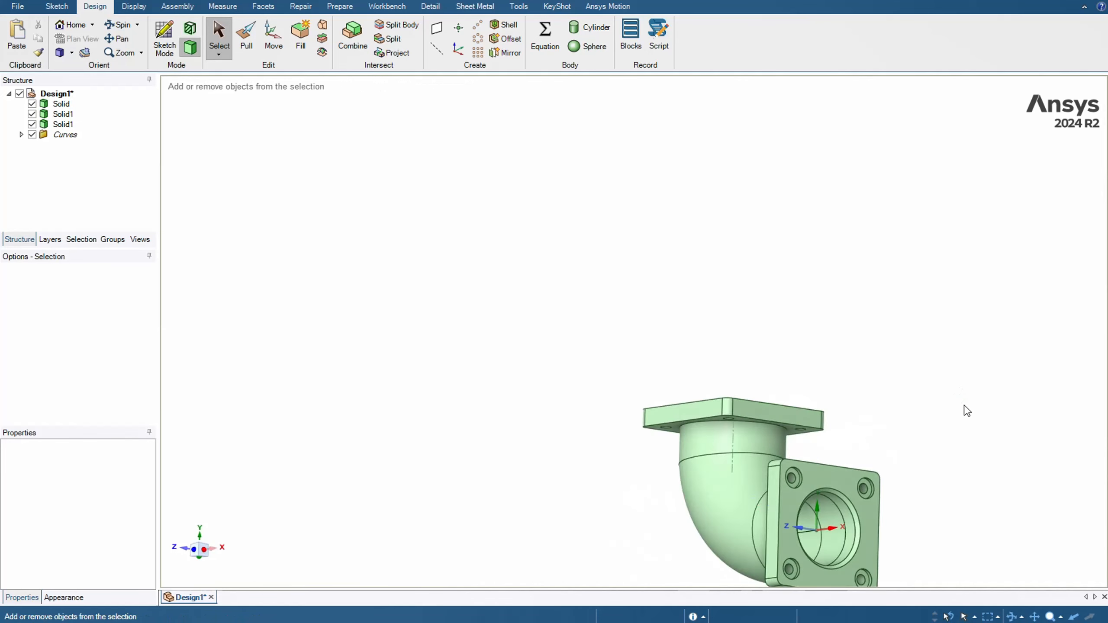
key("ctrl+h")
scroll(391, 297, "down", 2)
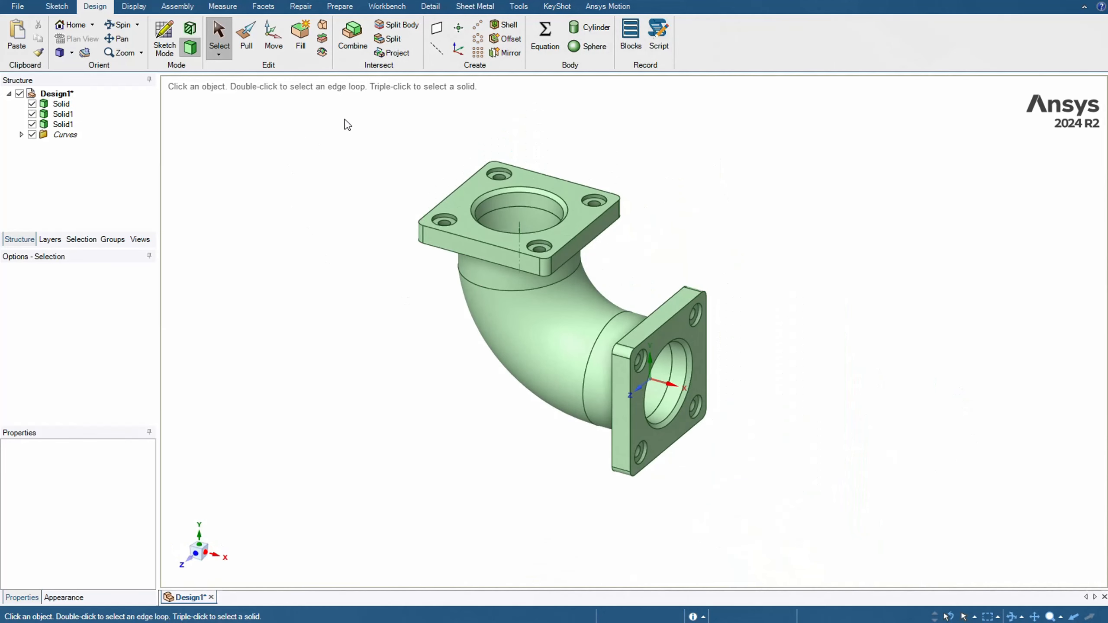
left_click(352, 50)
left_click_drag(290, 102, 828, 527)
left_click(223, 158)
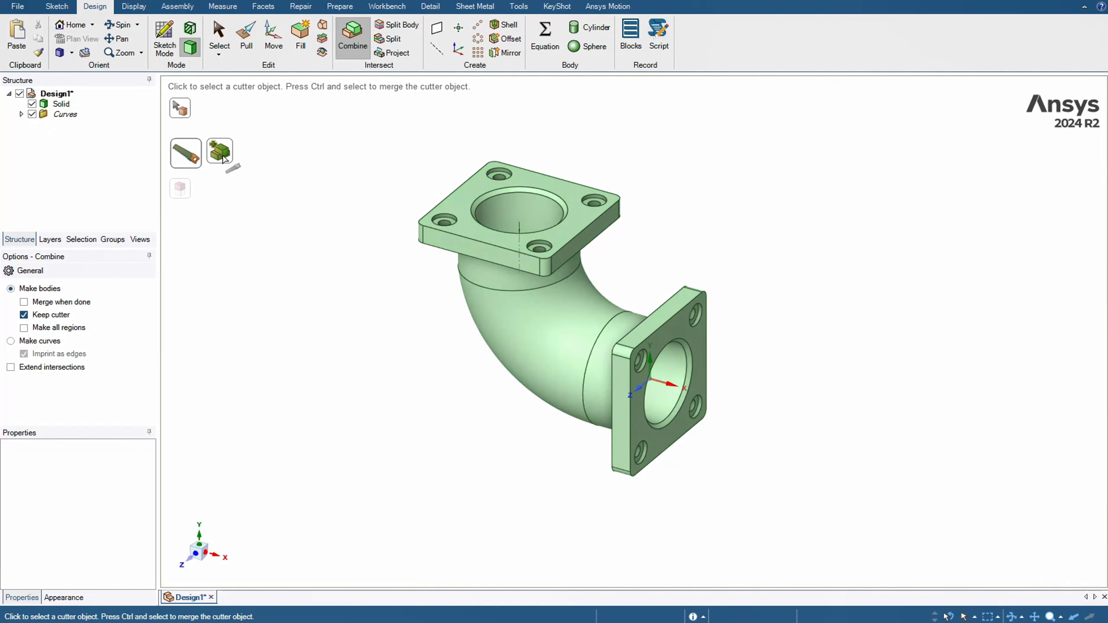
key("Escape")
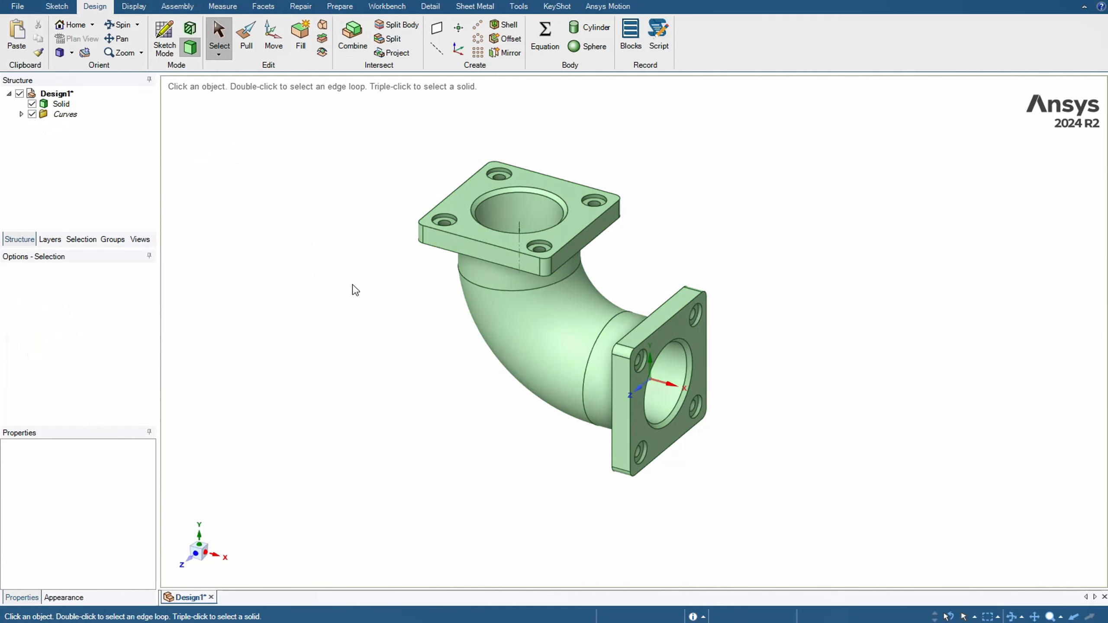
Check the merged solid by selecting it and viewing it from several sides.
middle_click_drag(353, 290, 472, 194)
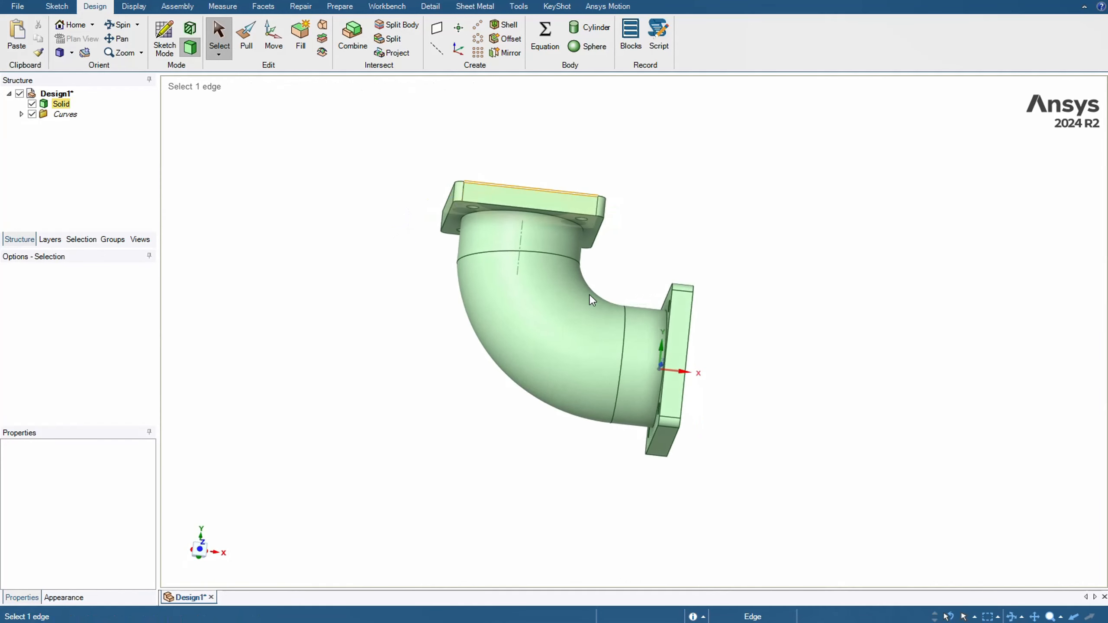
left_click(61, 105)
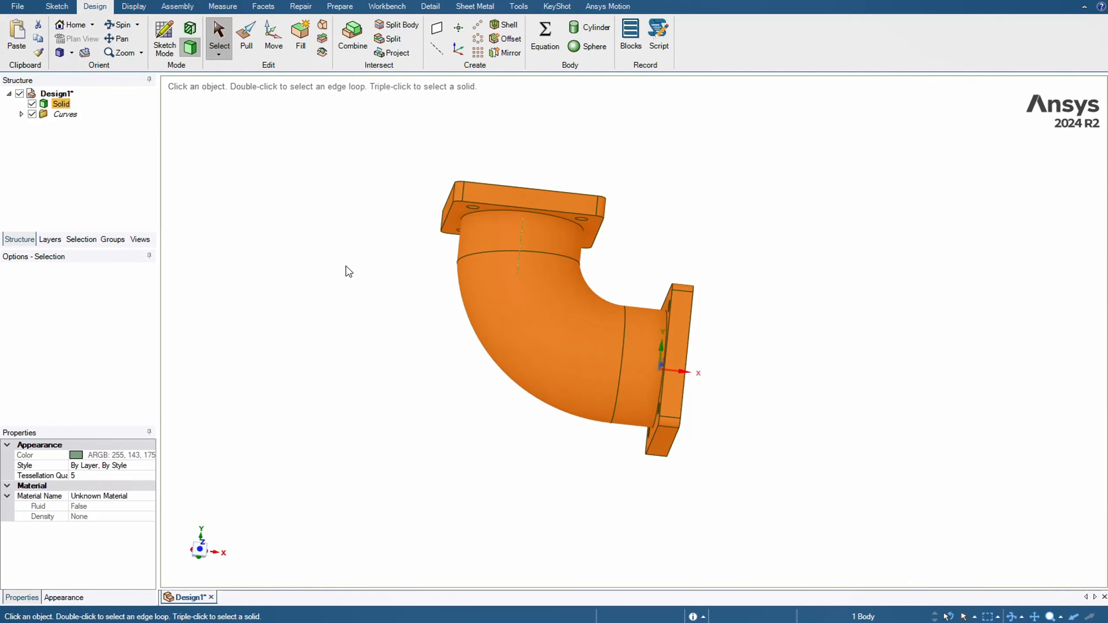
middle_click_drag(346, 273, 379, 217)
left_click(299, 272)
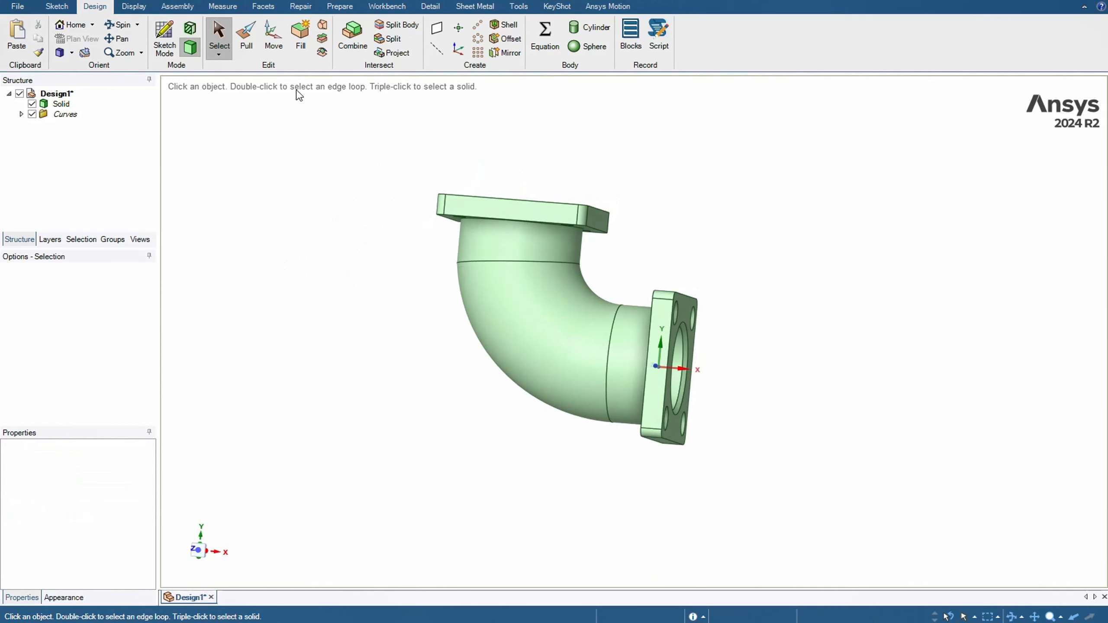
Round the outer junction edge between the pipe and the upper flange with a 10 mm radius.
middle_click_drag(342, 302, 409, 271)
scroll(502, 242, "up", 5)
middle_click_drag(253, 327, 312, 299)
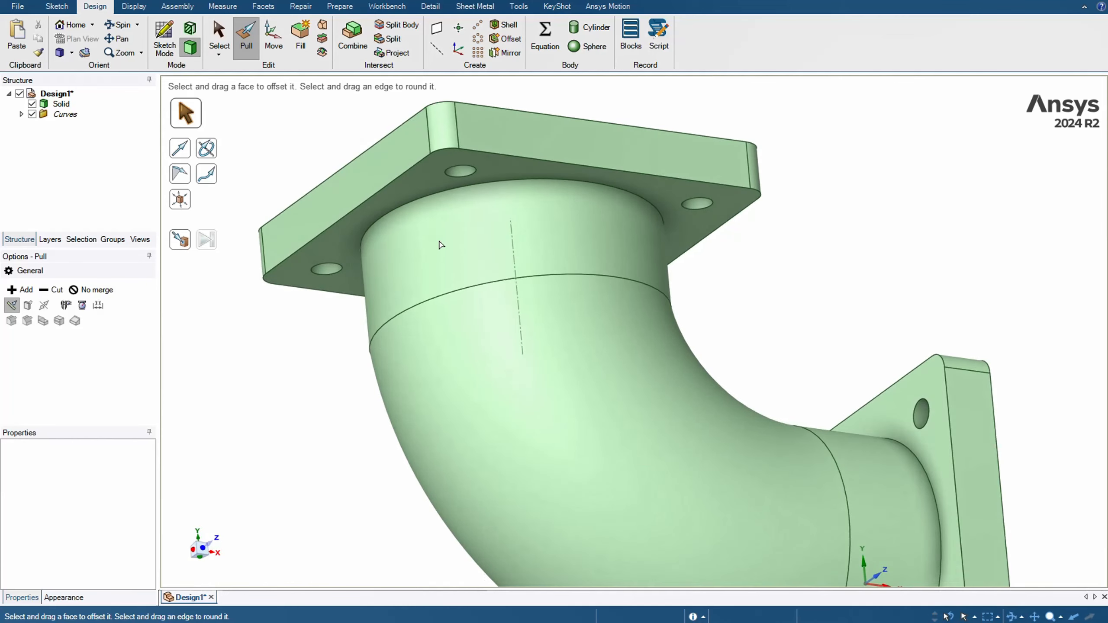
left_click(508, 181)
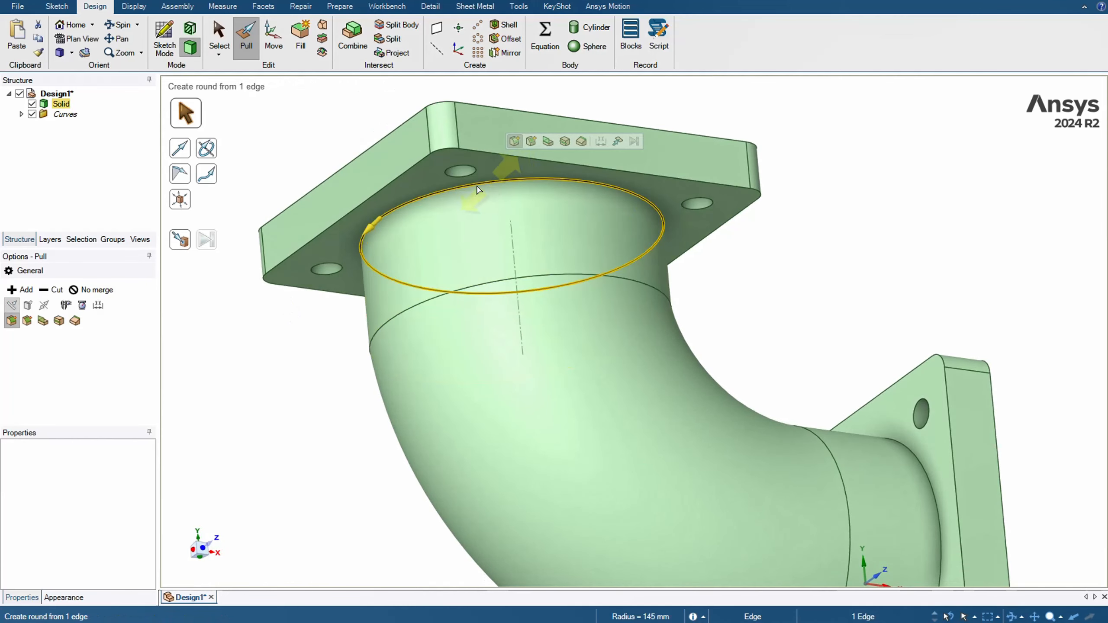
middle_click_drag(297, 408, 485, 270)
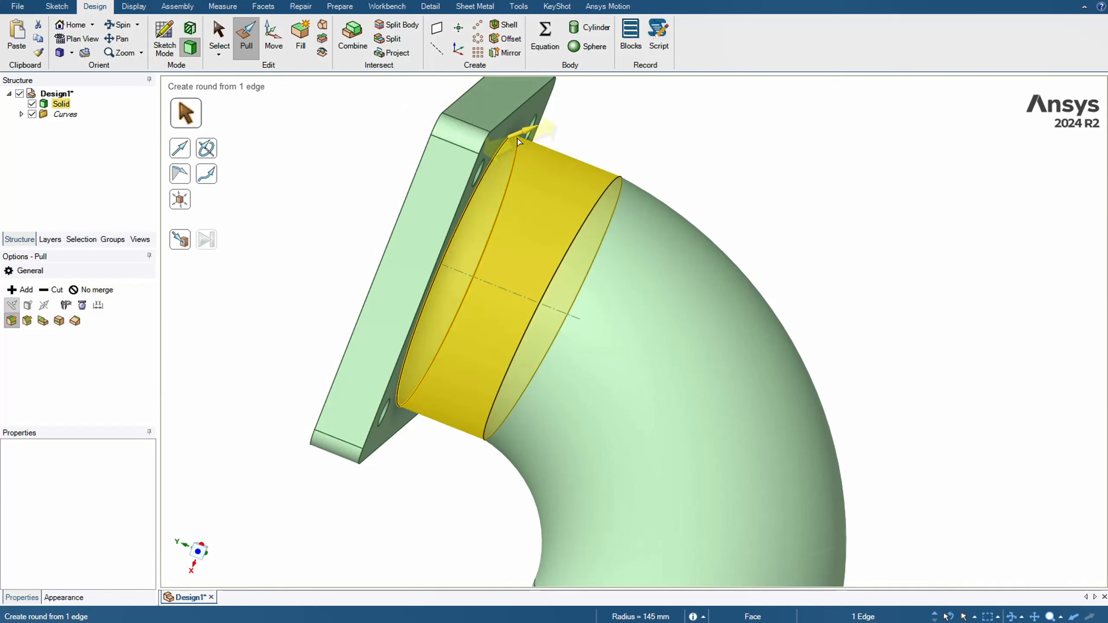
left_click_drag(502, 153, 531, 137)
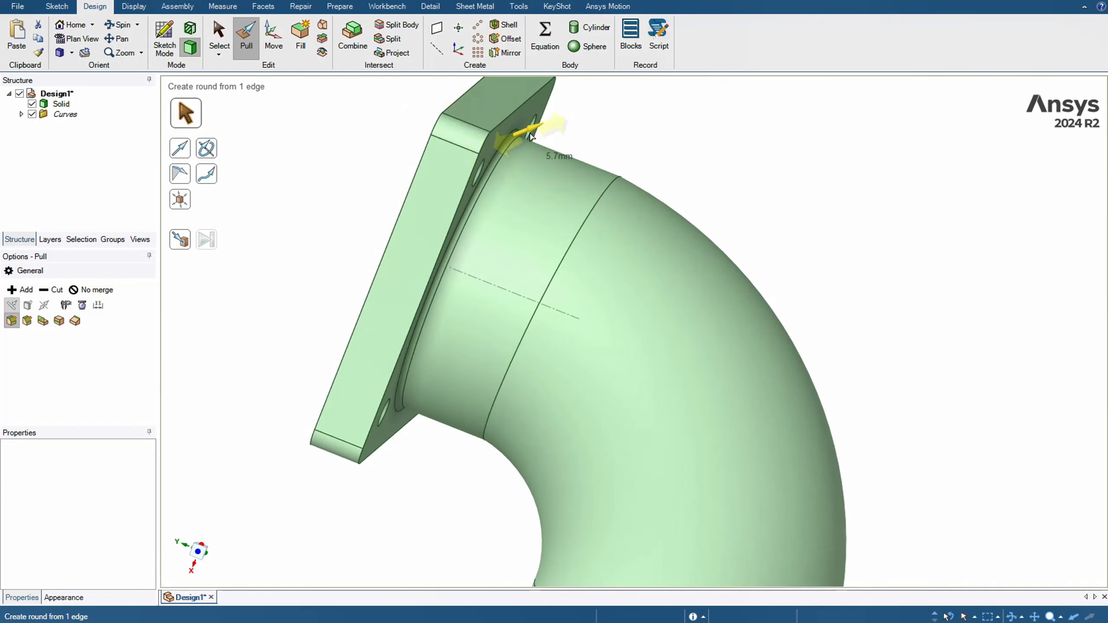
left_click_drag(531, 137, 634, 137)
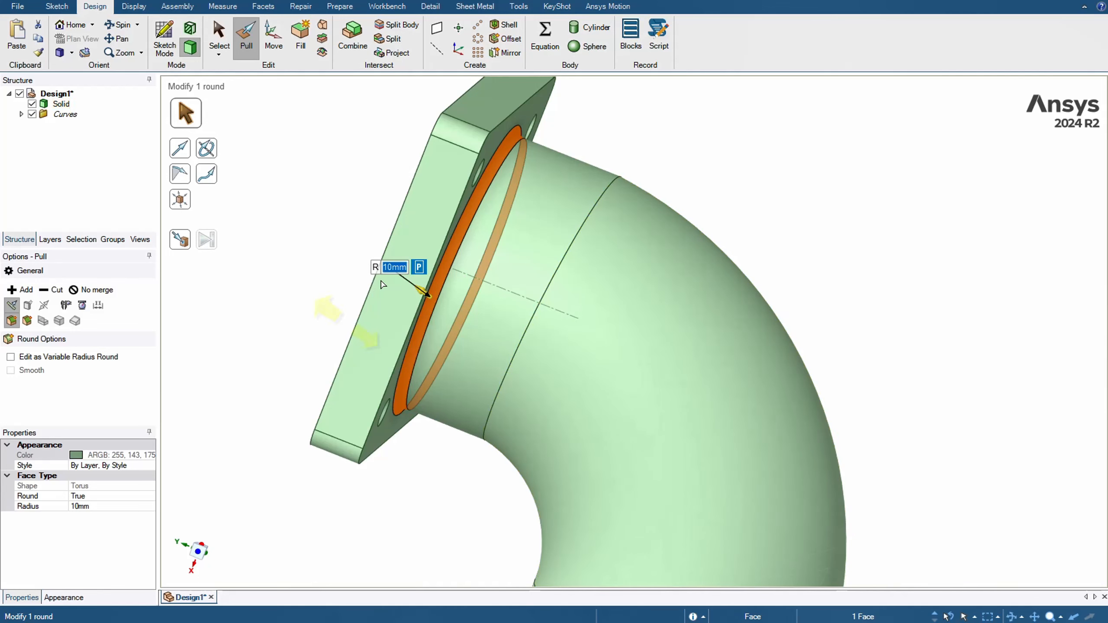
left_click(275, 158)
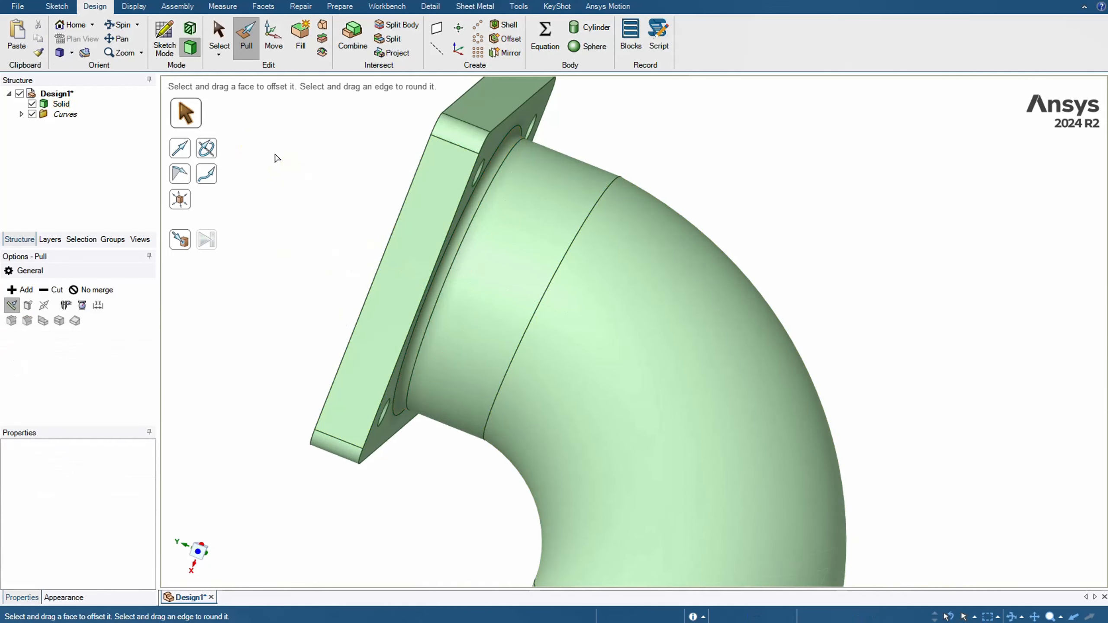
Round the outer junction edge between the pipe and the second flange with a 10 mm radius, then clear the selection.
scroll(405, 570, "down", 3)
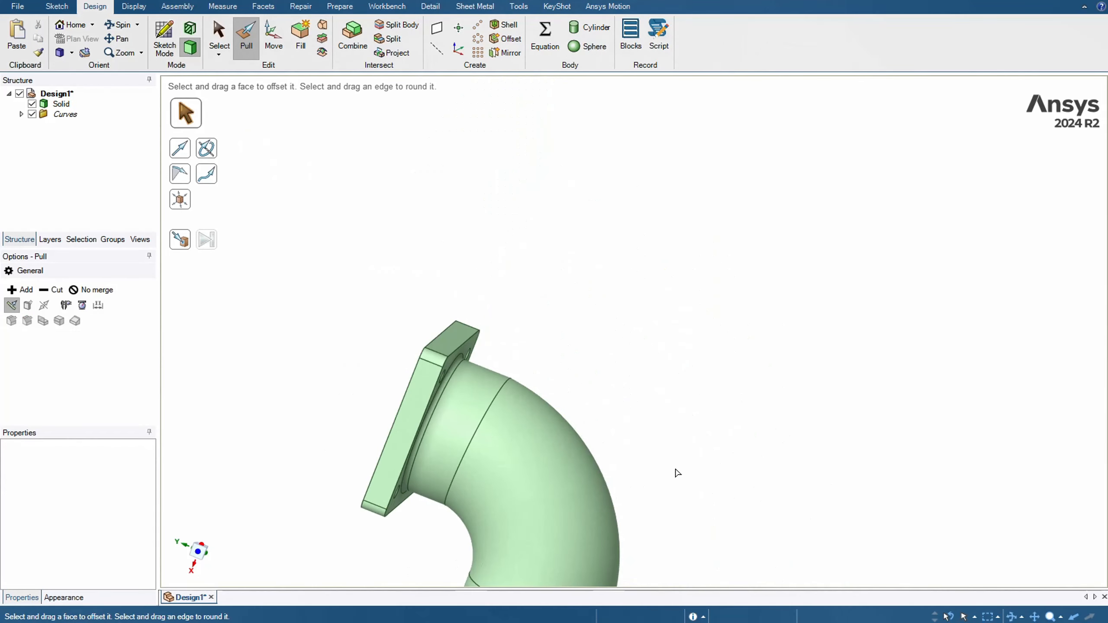
mouse_move(677, 473)
middle_mouse_down()
mouse_move(744, 136)
mouse_move(779, 232)
mouse_move(633, 305)
mouse_move(590, 300)
mouse_move(683, 315)
middle_mouse_up()
middle_click_drag(639, 248, 640, 307)
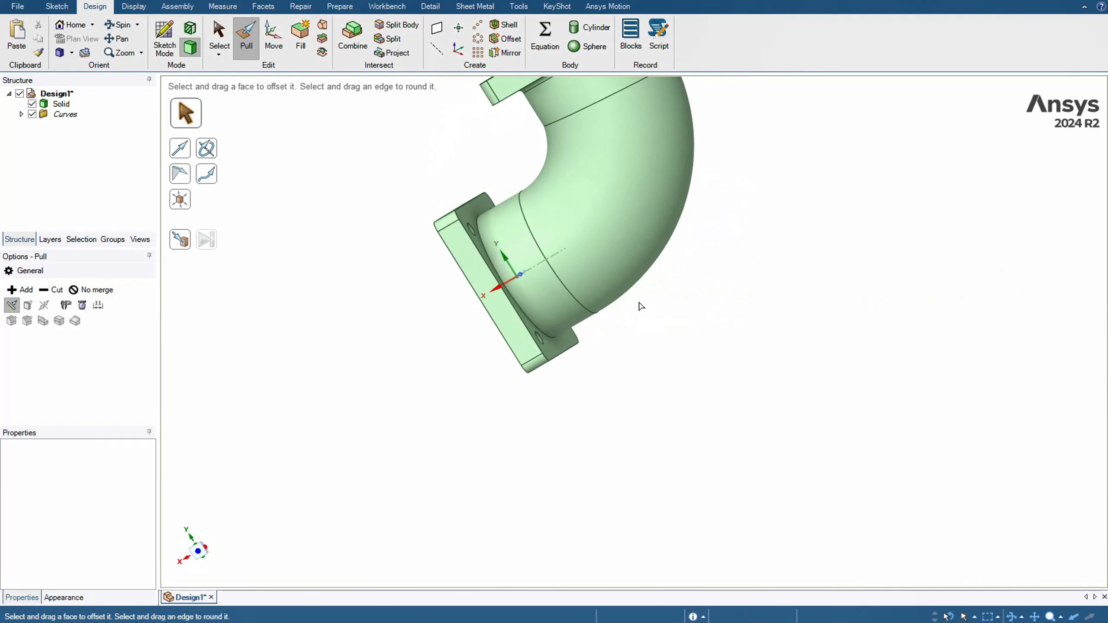
middle_click_drag(460, 427, 754, 559, "shift")
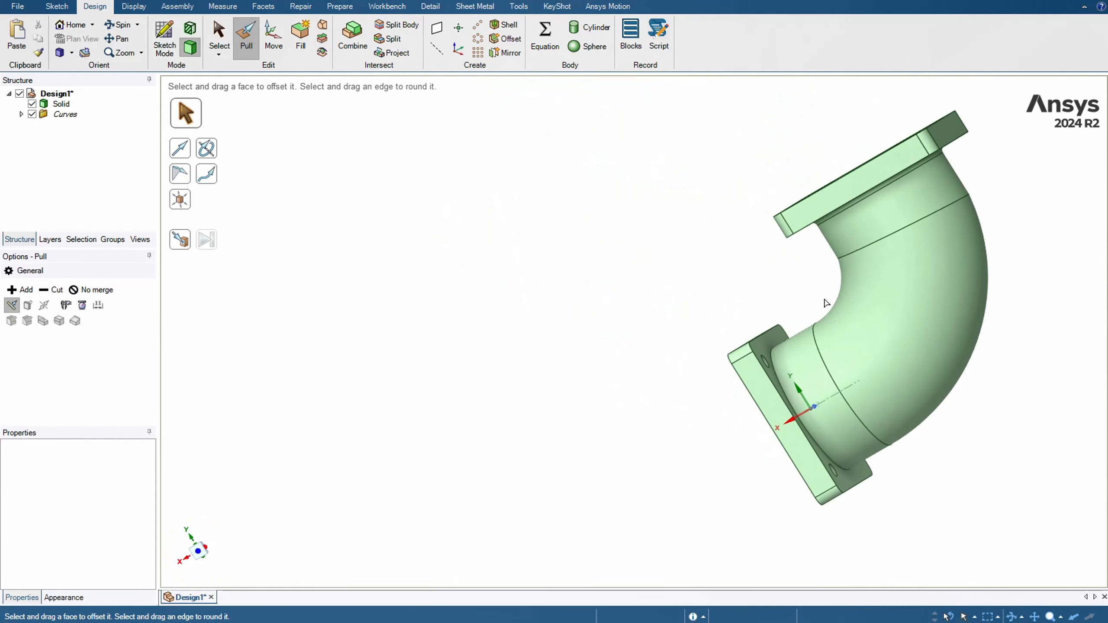
middle_click_drag(628, 247, 446, 302, "shift")
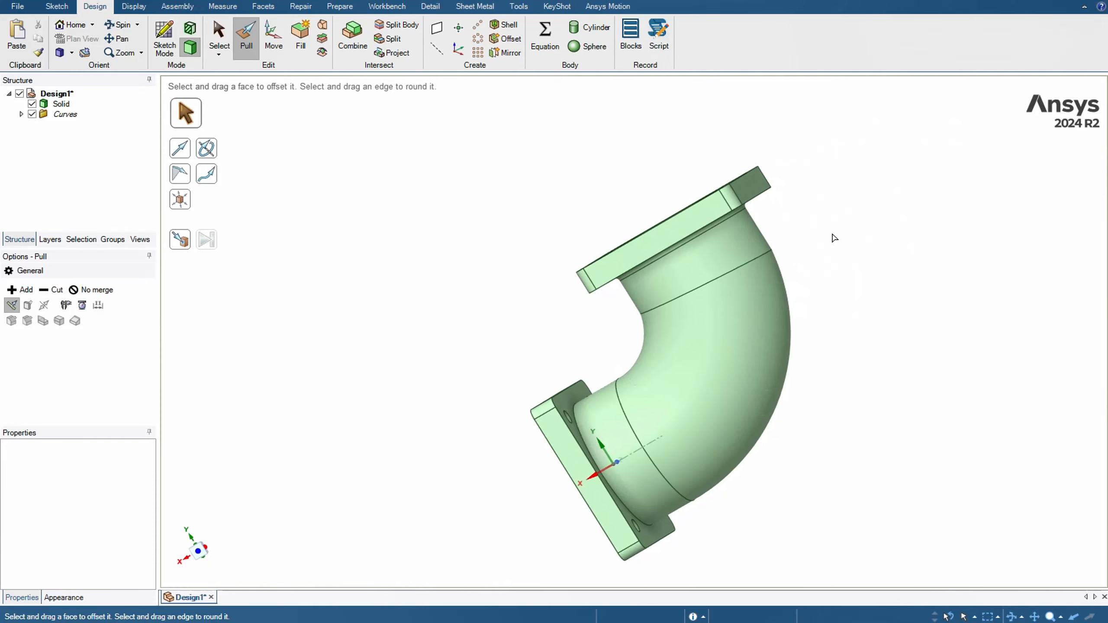
middle_click_drag(771, 244, 927, 172)
middle_click_drag(417, 173, 197, 330)
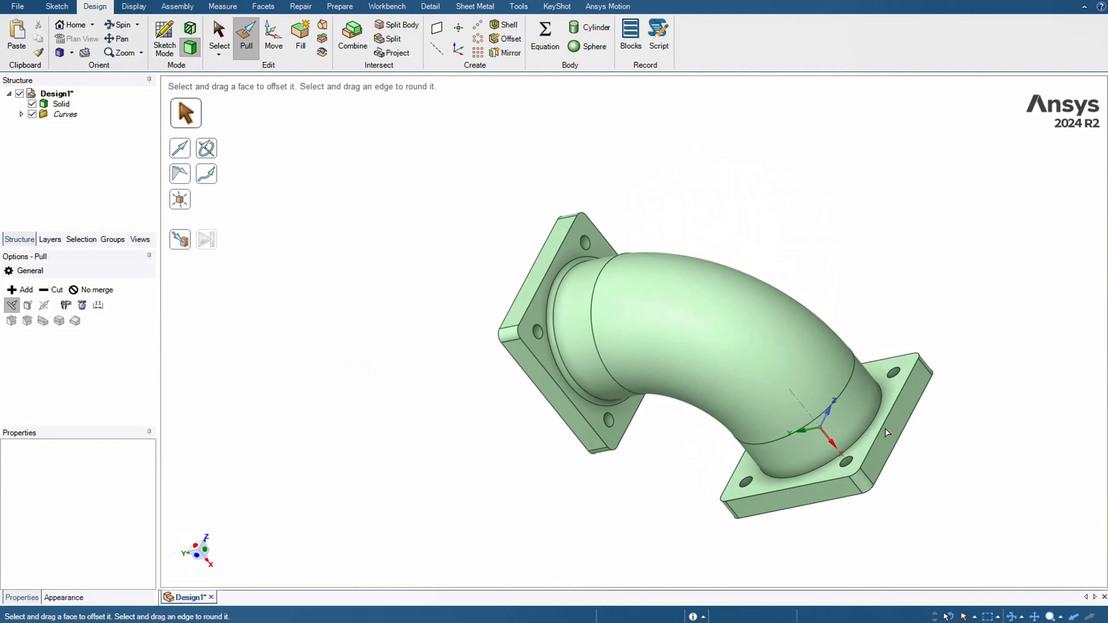
scroll(887, 432, "up", 5)
left_click(855, 412)
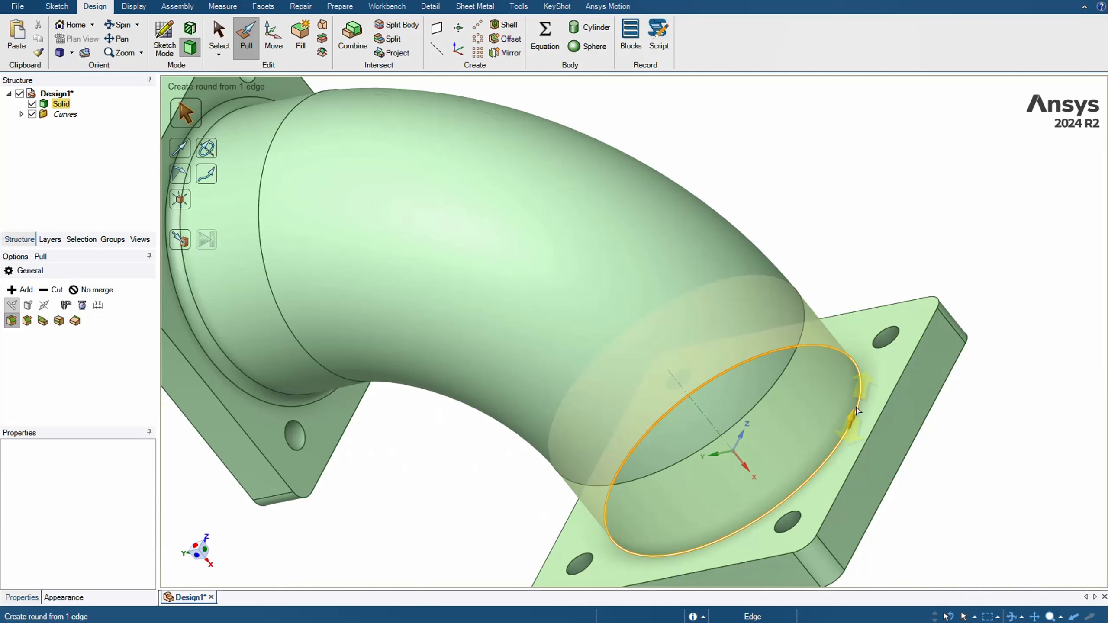
left_click_drag(853, 413, 850, 415)
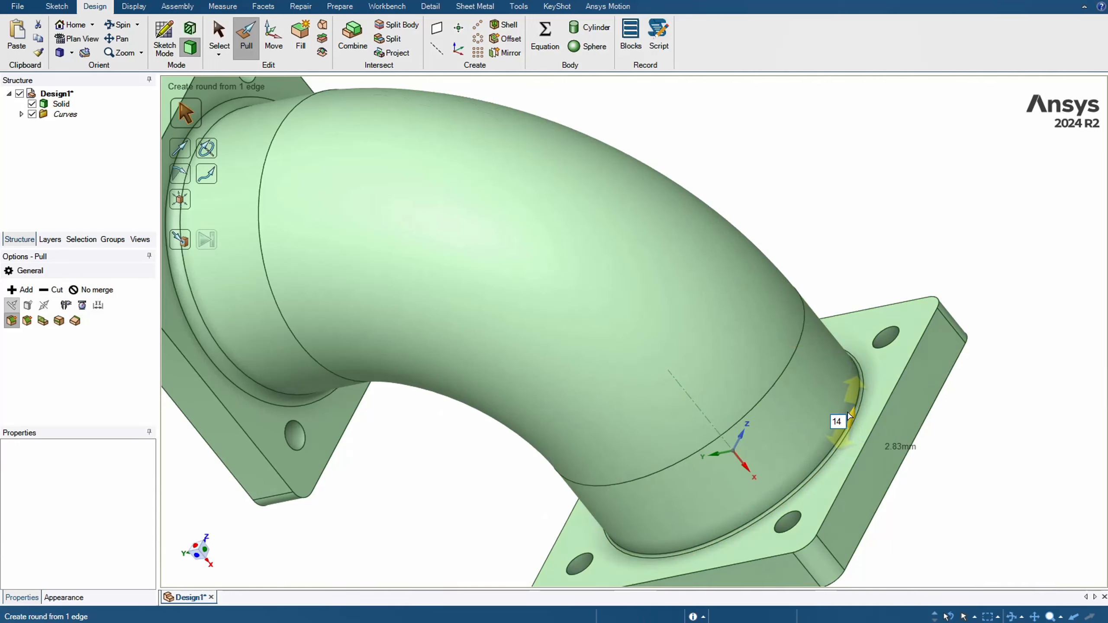
key("Return")
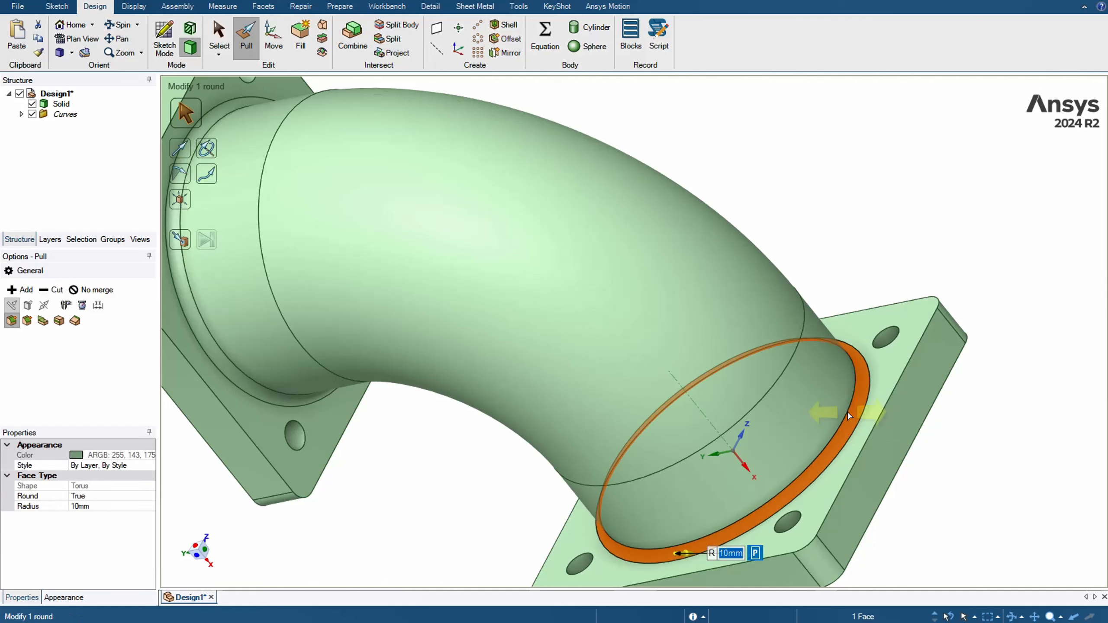
key("Escape")
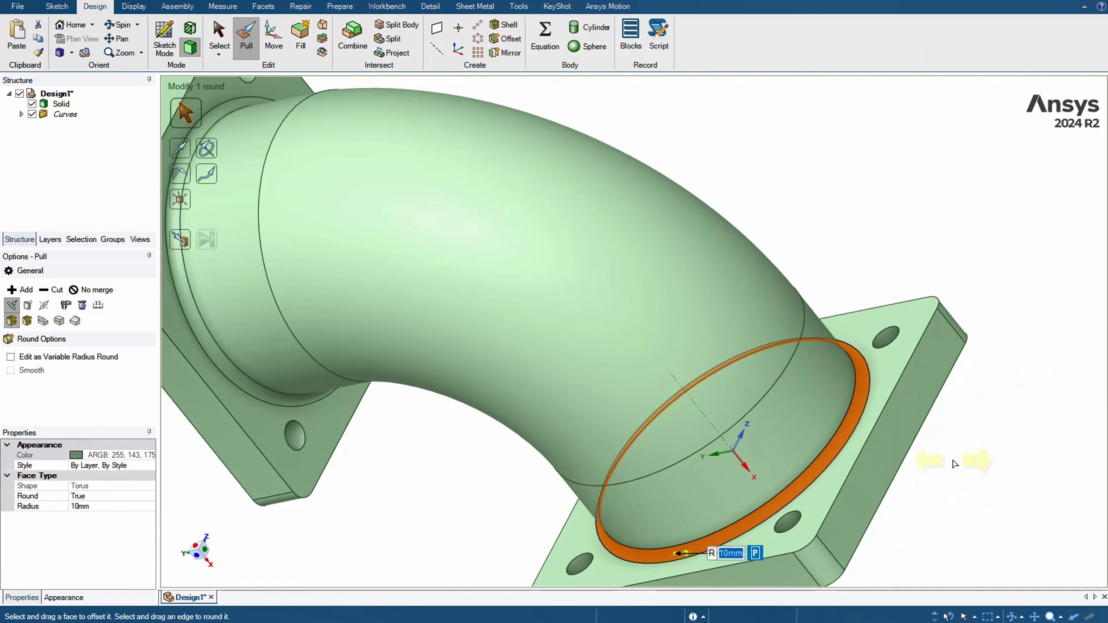
left_click(853, 511)
scroll(853, 510, "down", 1)
key("Escape")
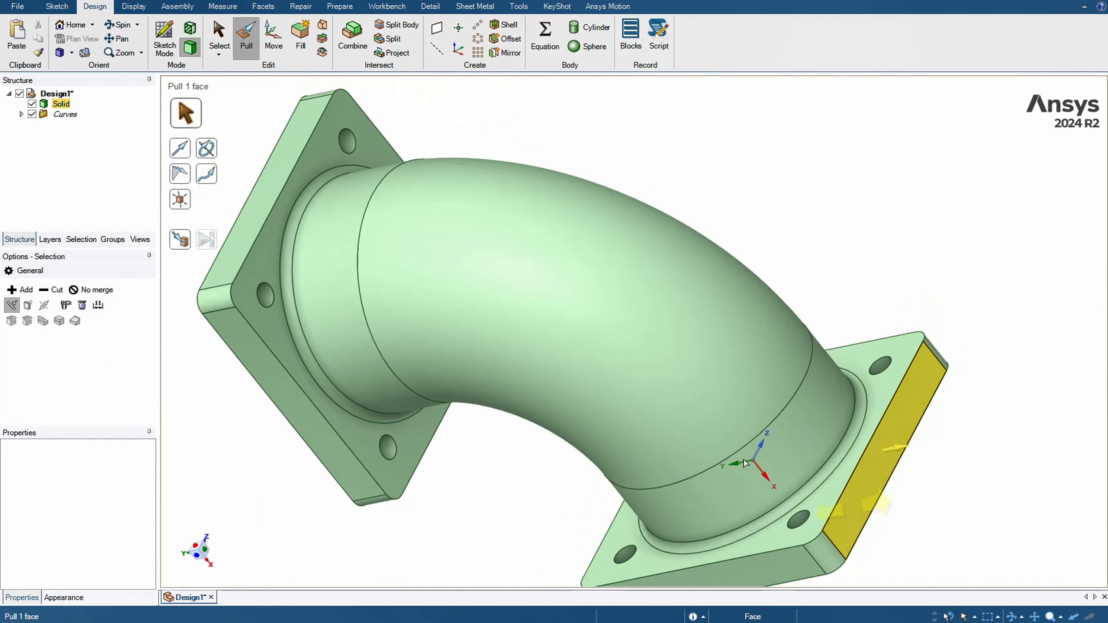
Delete the Curves folder from the design structure.
scroll(564, 400, "down", 4)
middle_click_drag(757, 294, 842, 233)
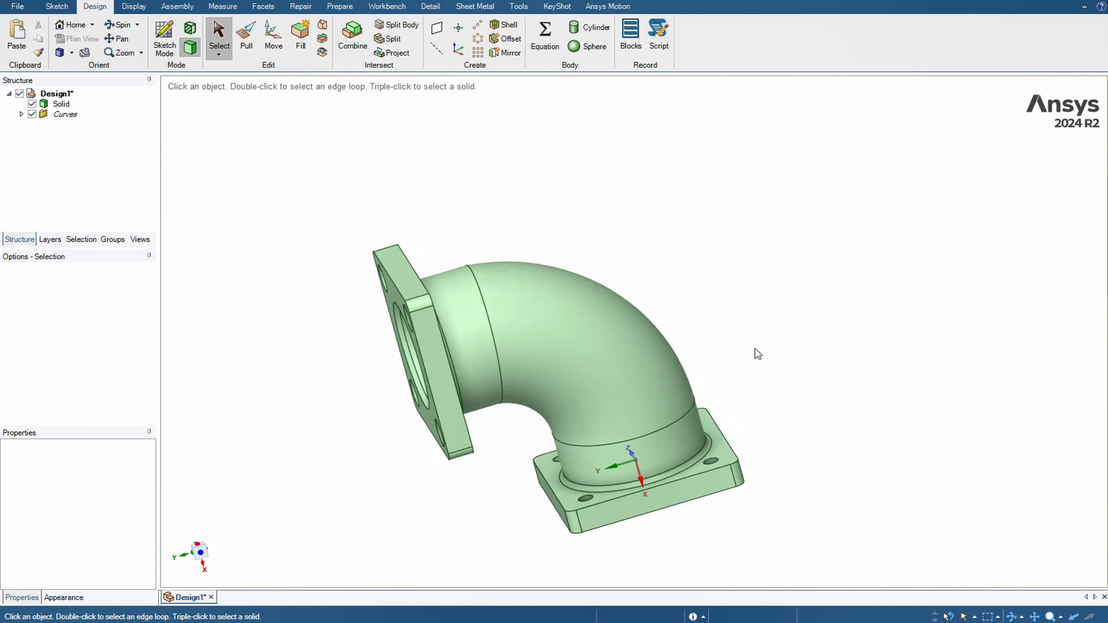
middle_click_drag(445, 496, 666, 430)
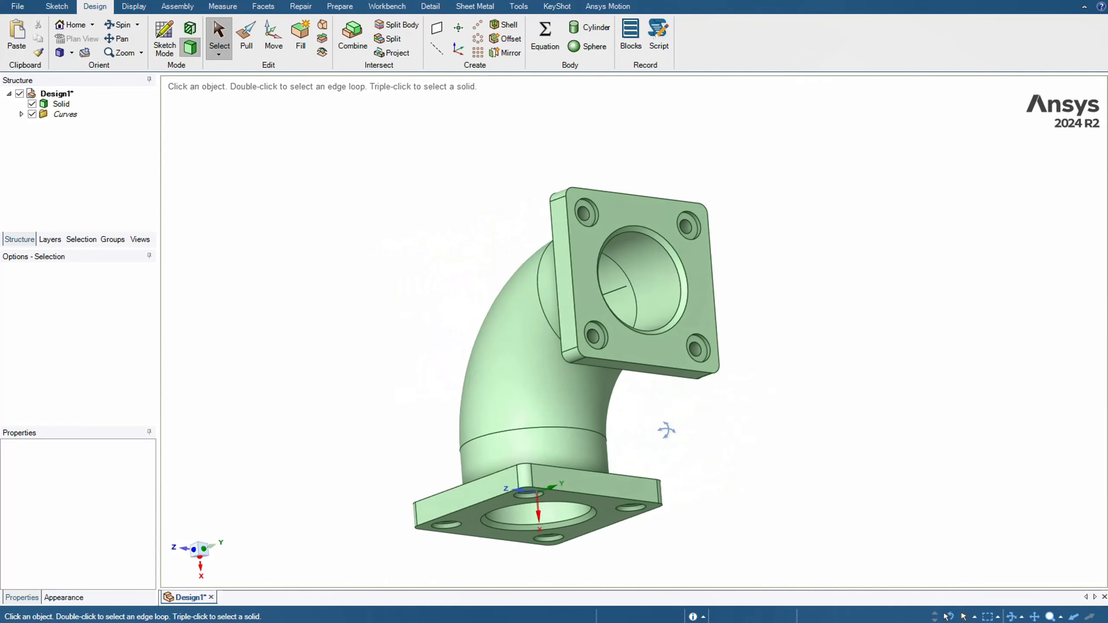
mouse_move(810, 411)
middle_mouse_down()
mouse_move(576, 520)
mouse_move(563, 362)
middle_mouse_up()
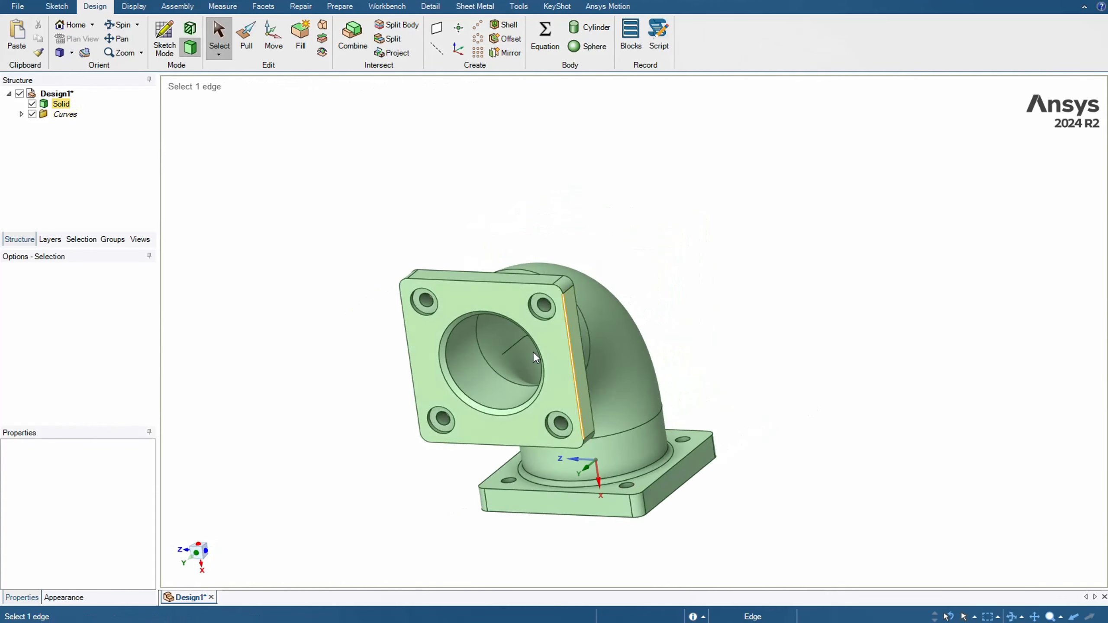
left_click(50, 116)
right_click(49, 116)
left_click(90, 156)
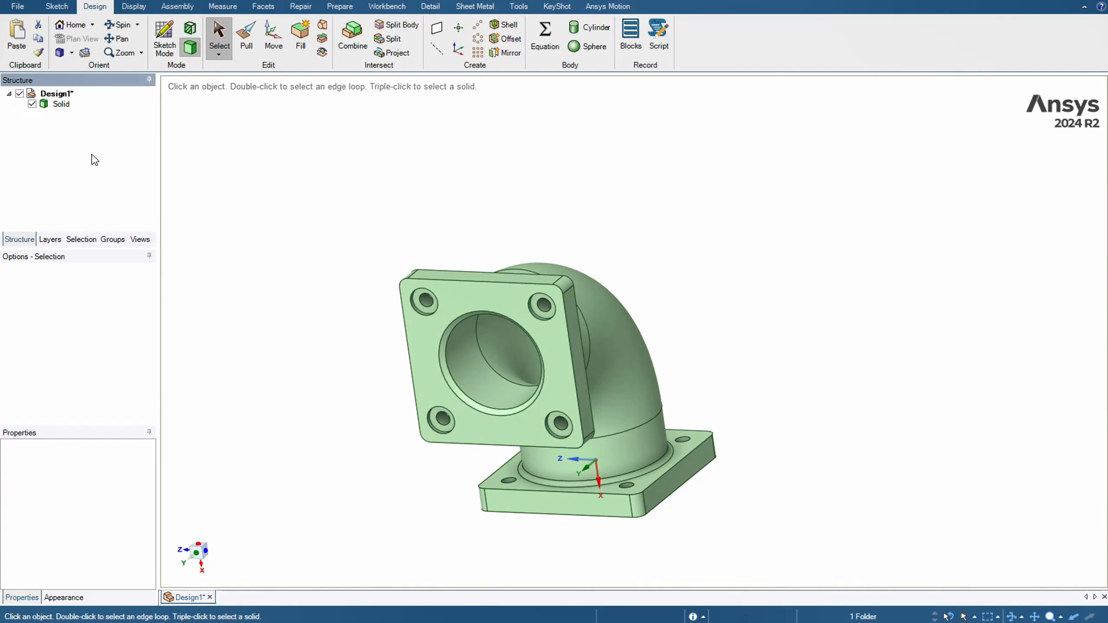
Undo the deletion of the Curves folder and turn the elbow so both flange faces are in view.
middle_click_drag(258, 337, 78, 315)
key("ctrl+z")
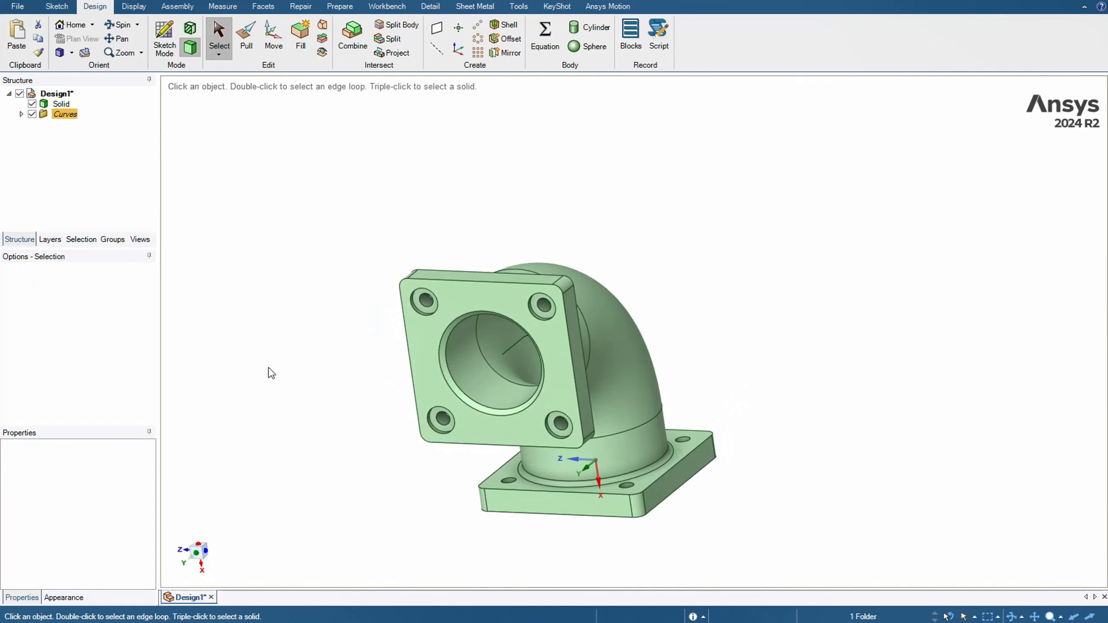
middle_click_drag(268, 373, 383, 360)
key("ctrl+z")
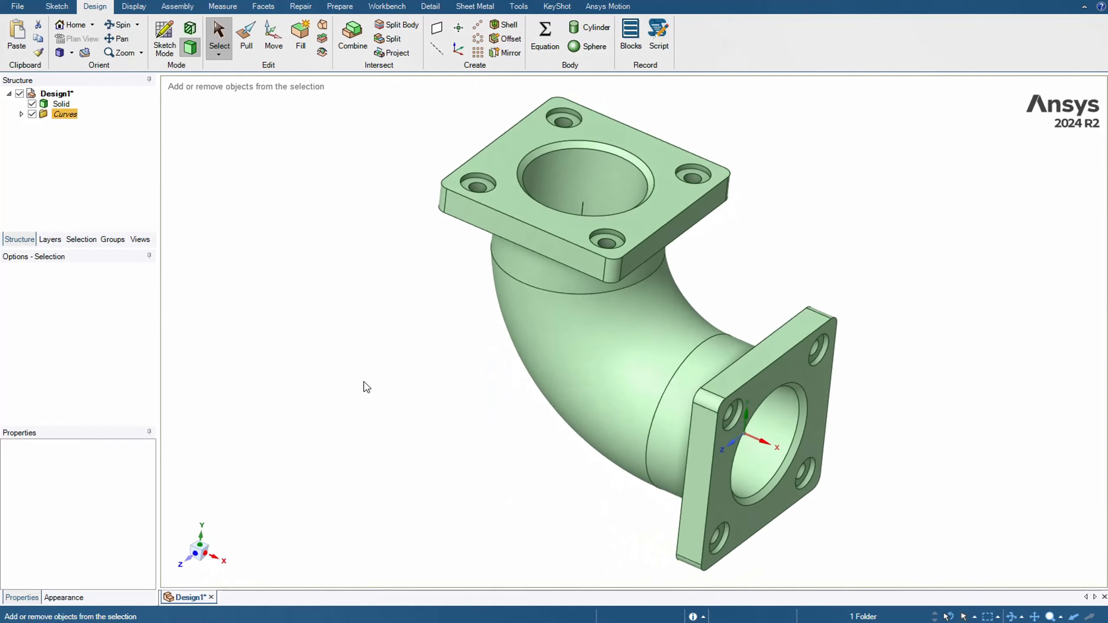